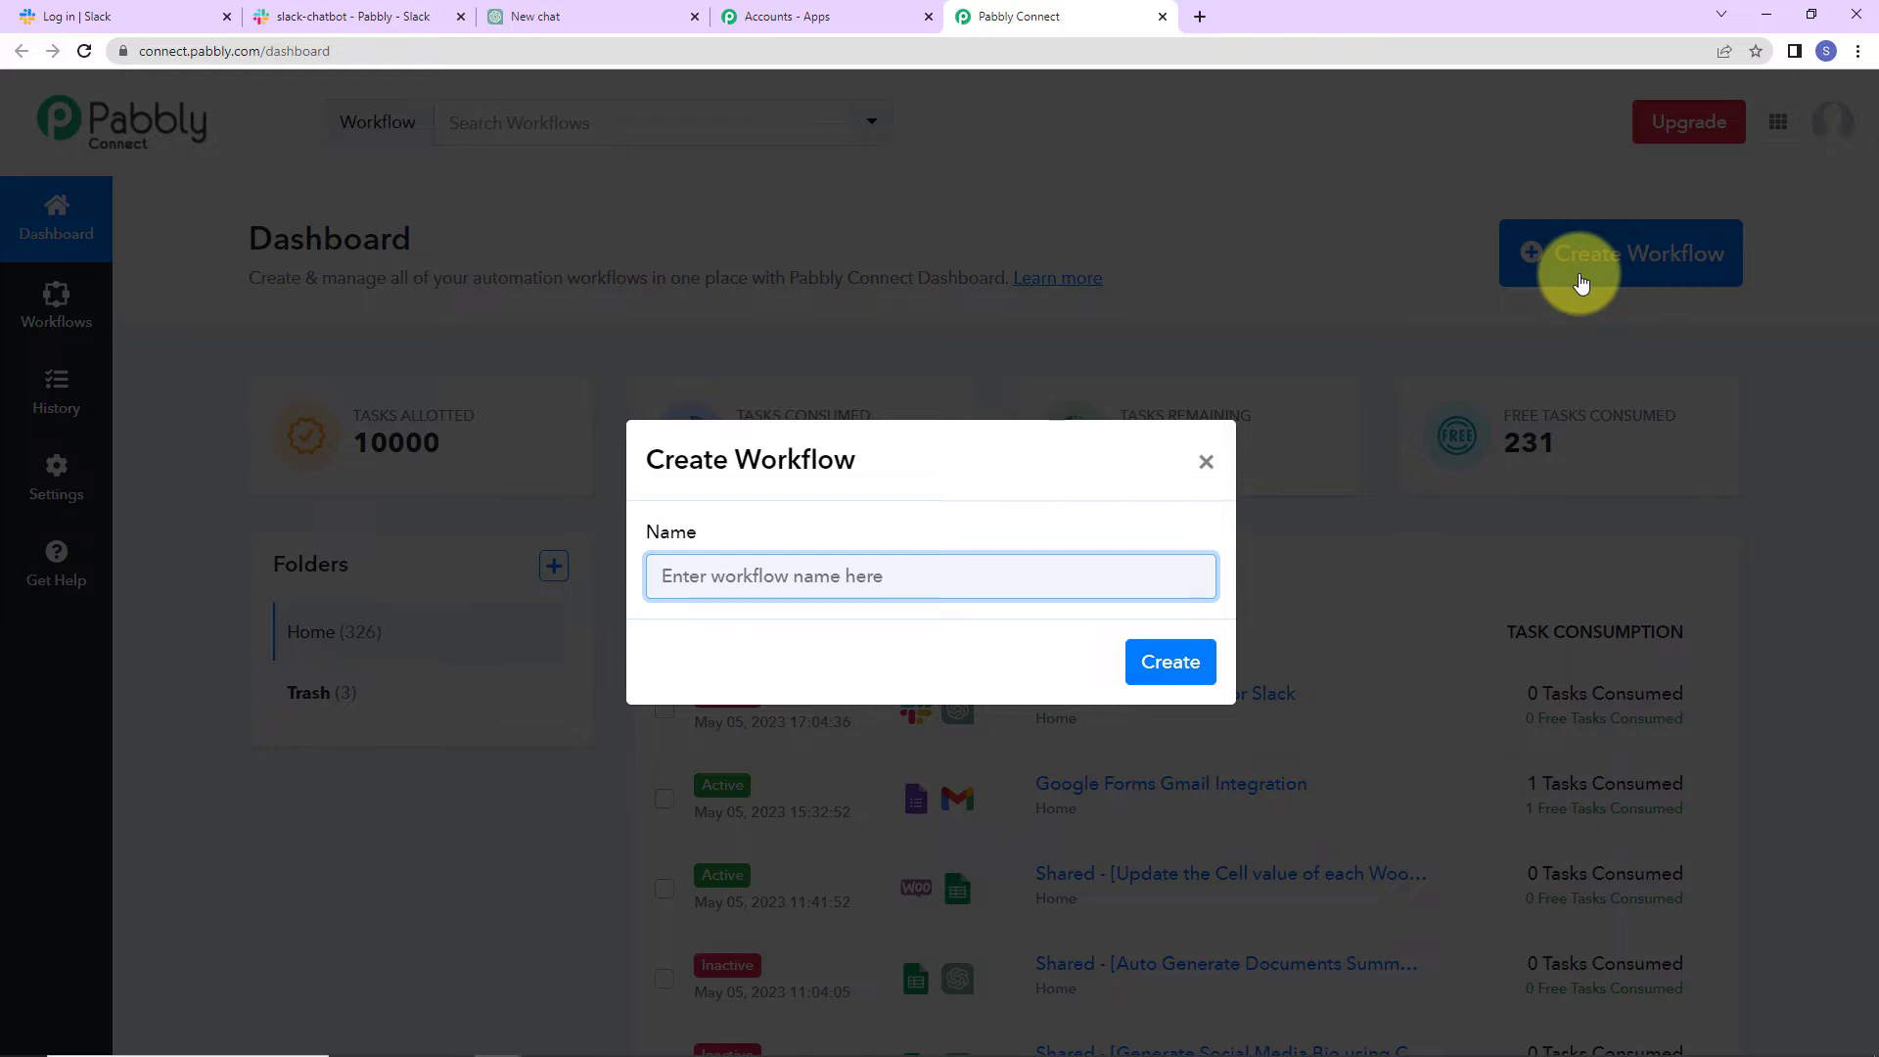
Create a new workflow named "Create a ChatGPT bot for Slack".
{"action": "left_click", "coordinate": [1149, 578]}
{"action": "type", "text": "Create a ChatGPT bot for Slack"}
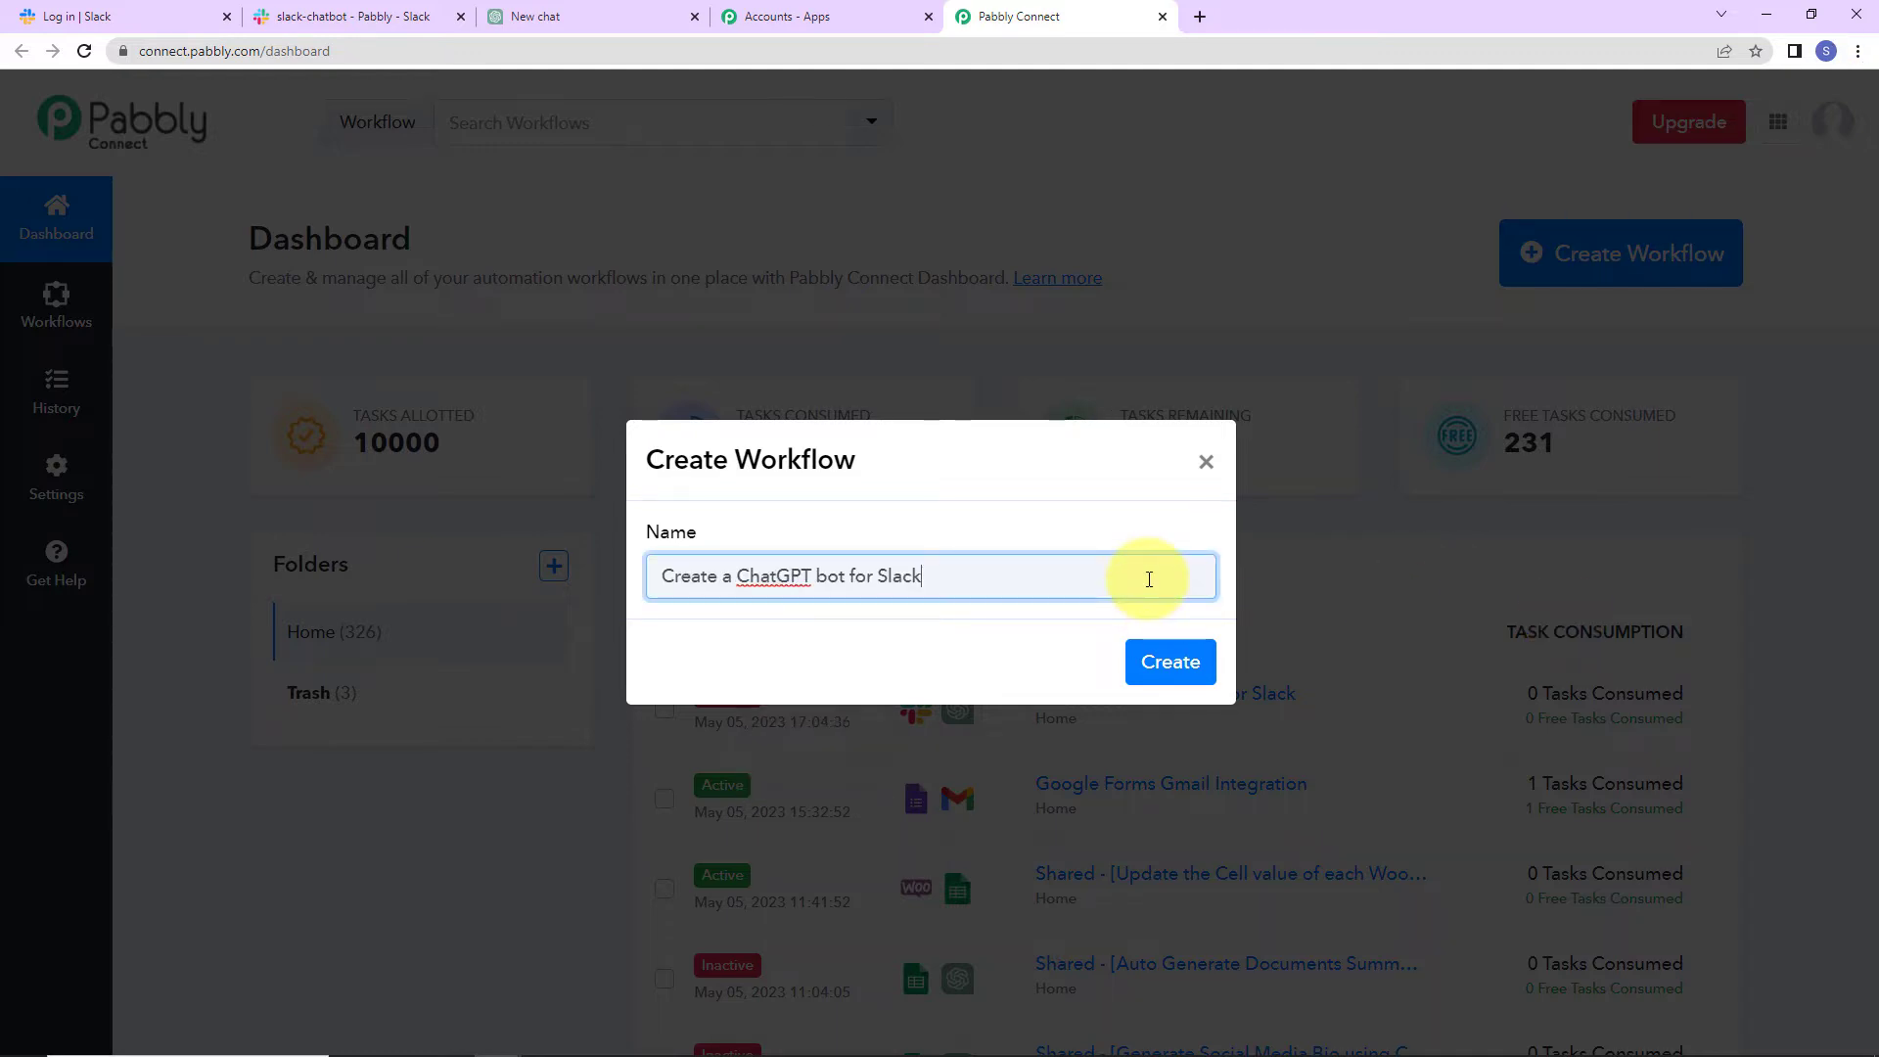
{"action": "left_click", "coordinate": [1169, 660]}
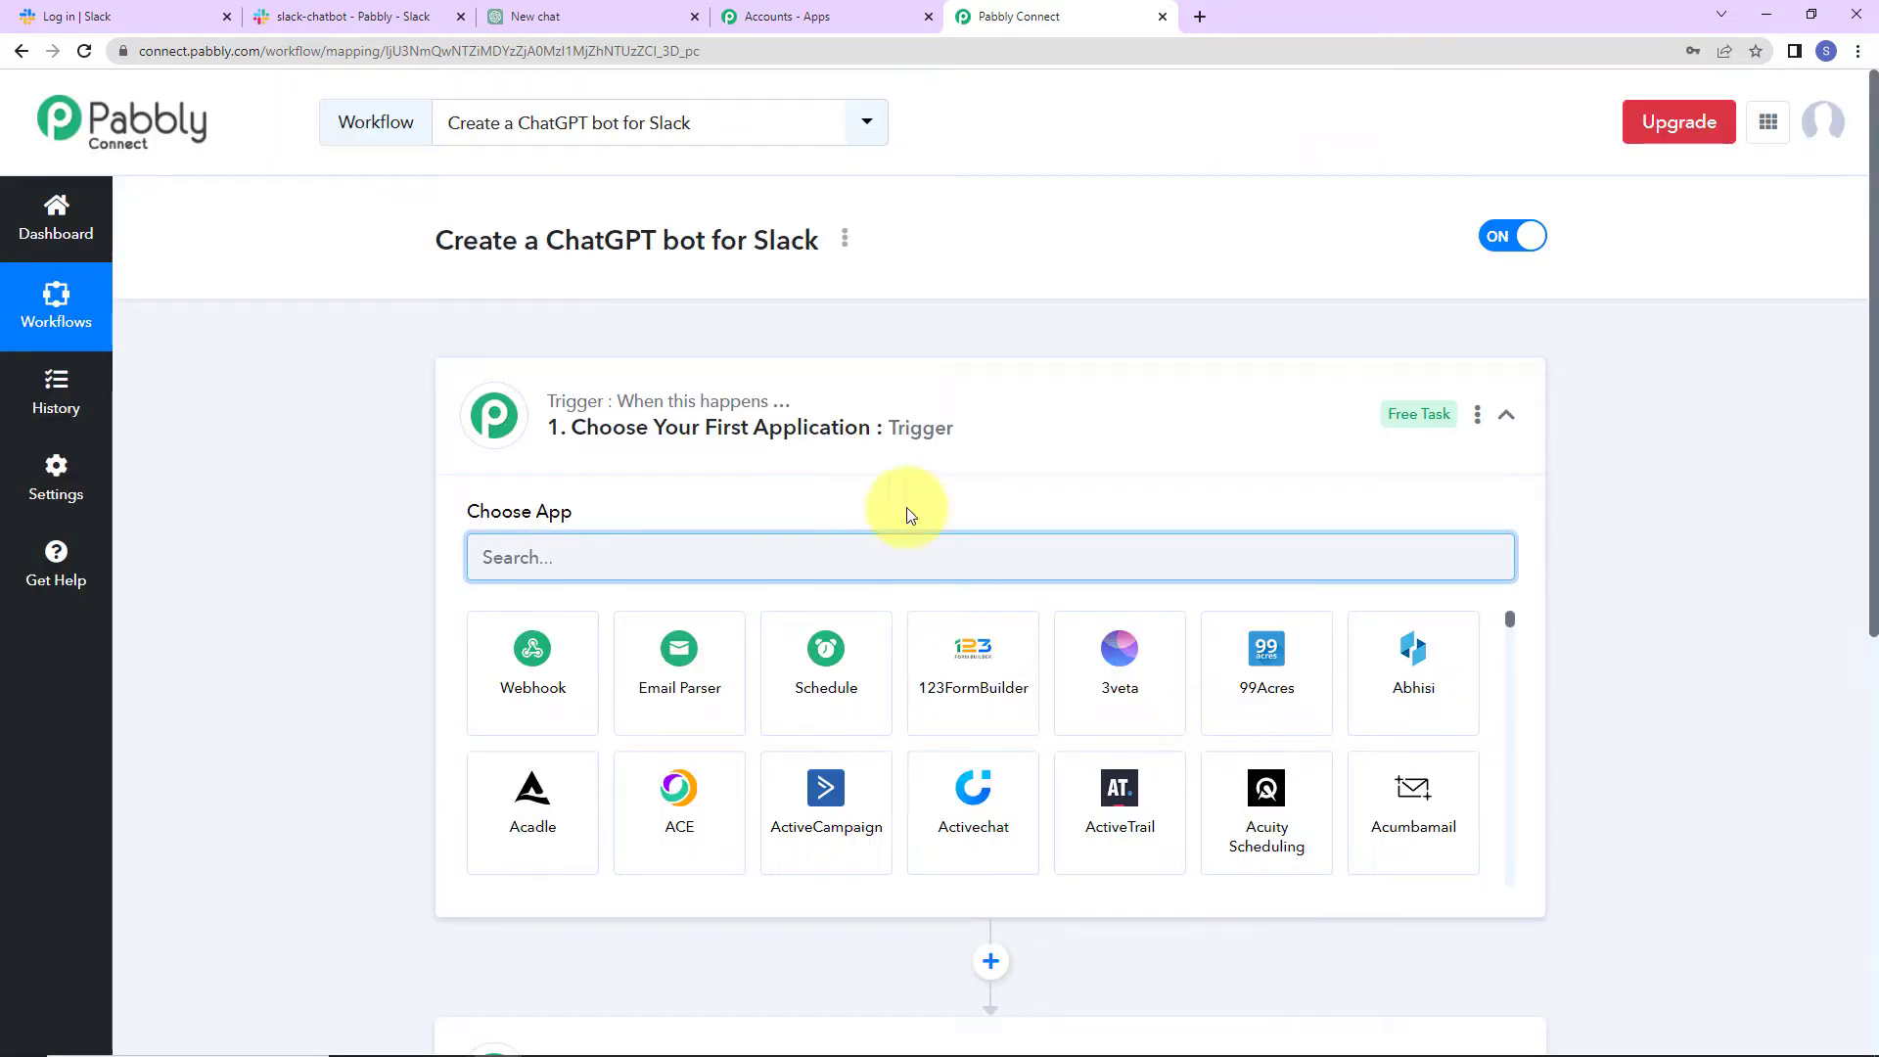
Set the workflow's trigger application to Slack with New Message as the trigger event.
{"action": "scroll", "coordinate": [906, 507], "scroll_direction": "down", "scroll_amount": 2}
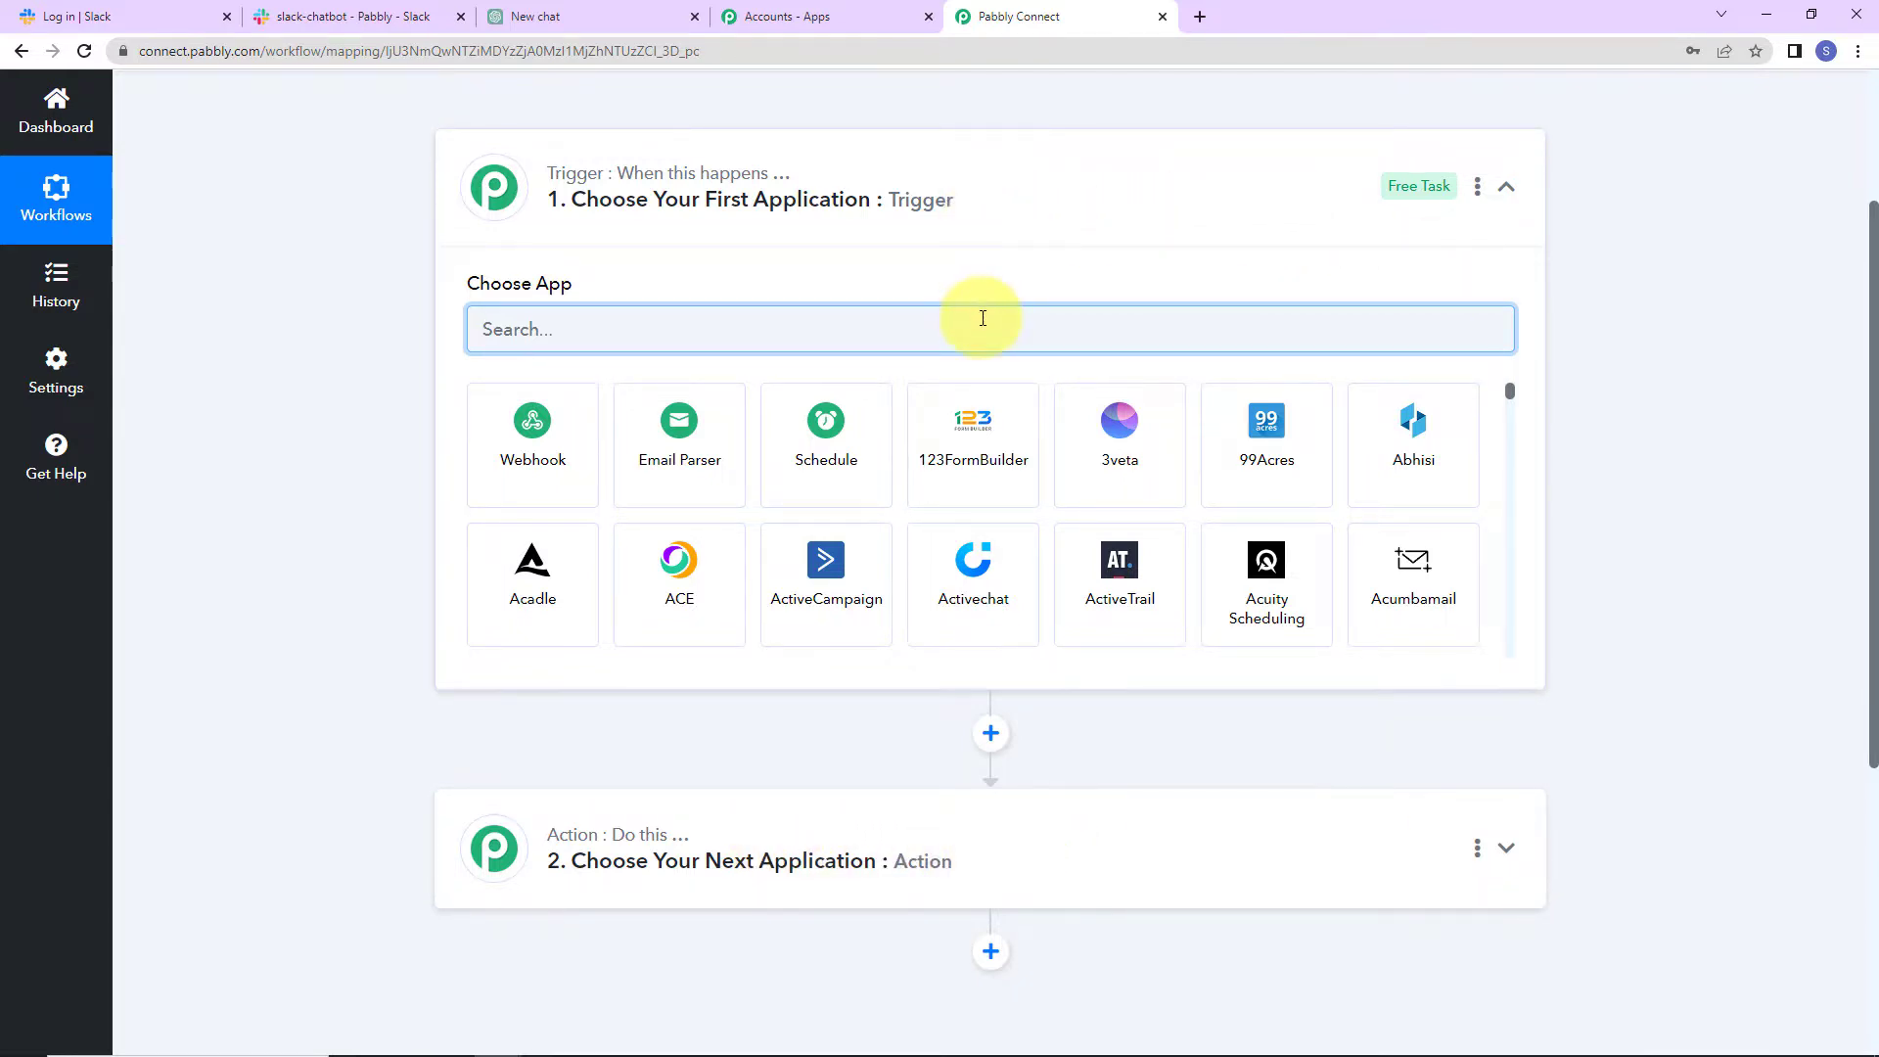
{"action": "type", "text": "slack"}
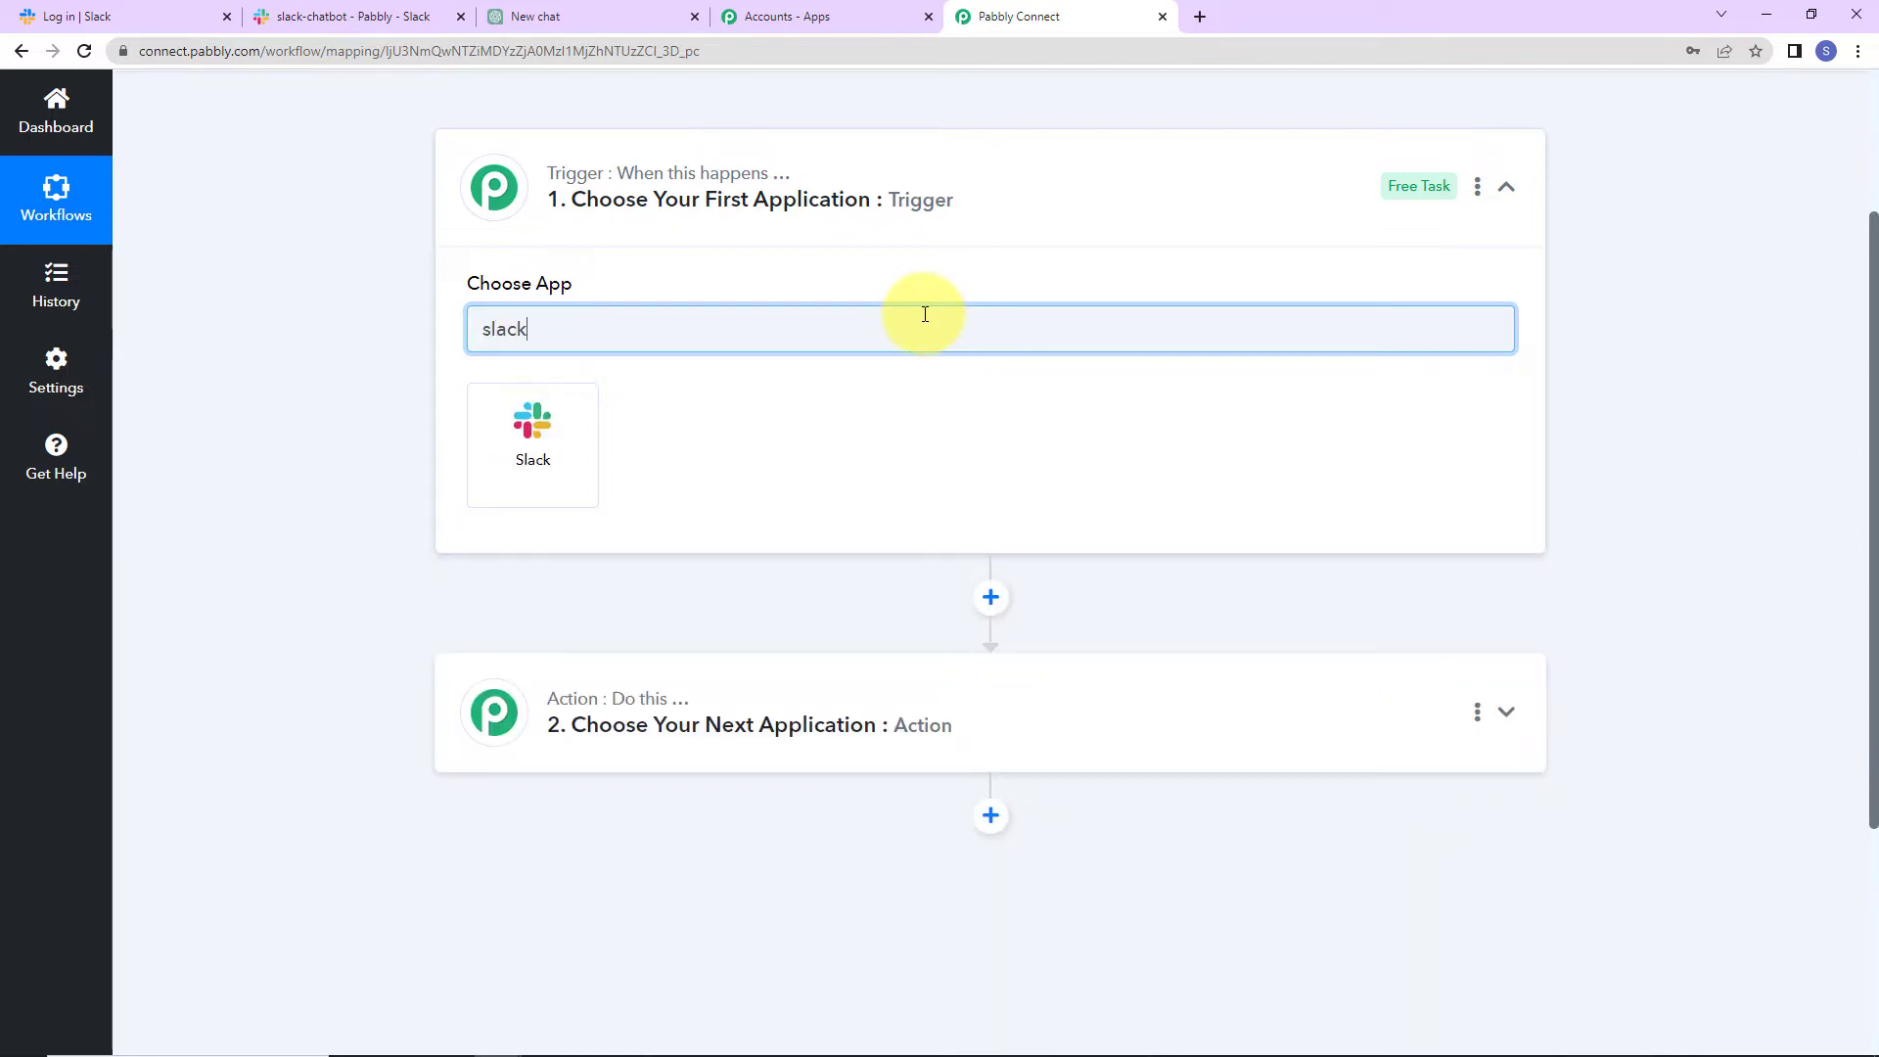
{"action": "left_click", "coordinate": [537, 453]}
{"action": "left_click", "coordinate": [535, 434]}
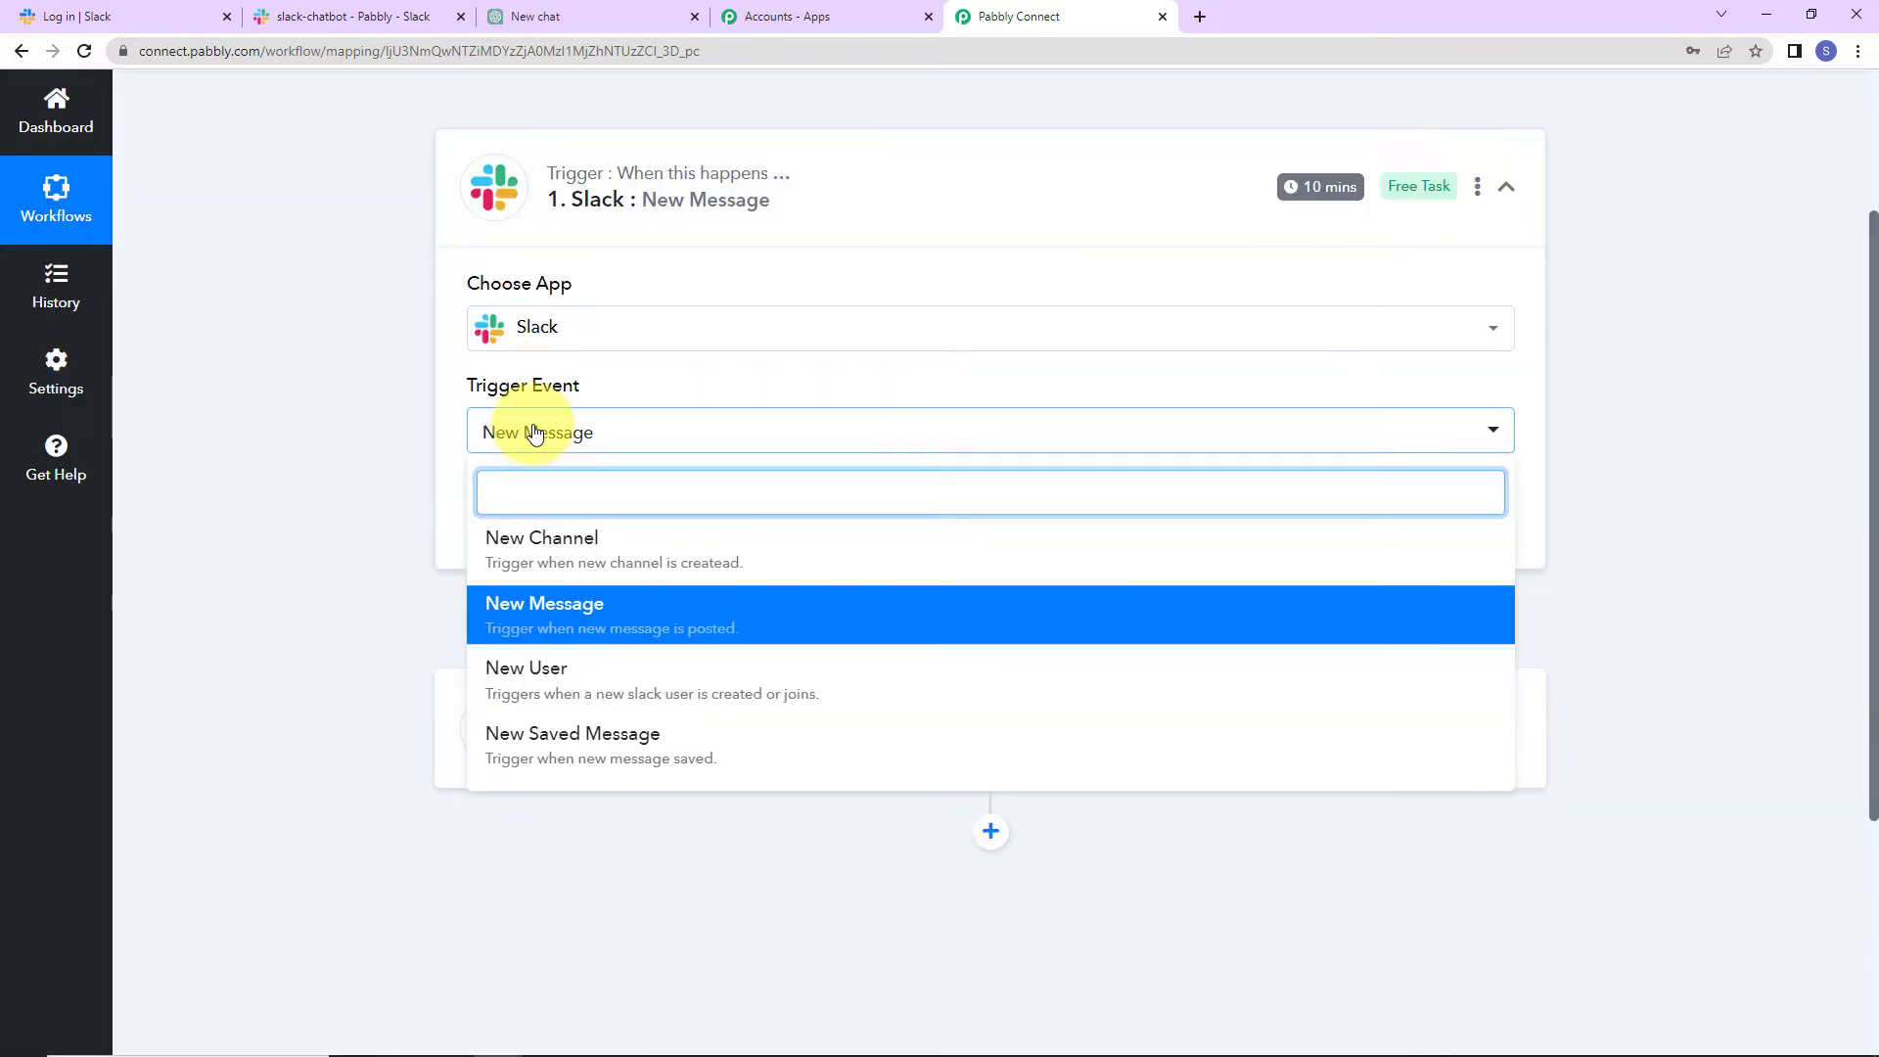
{"action": "left_click", "coordinate": [531, 623]}
{"action": "mouse_move", "coordinate": [1317, 192]}
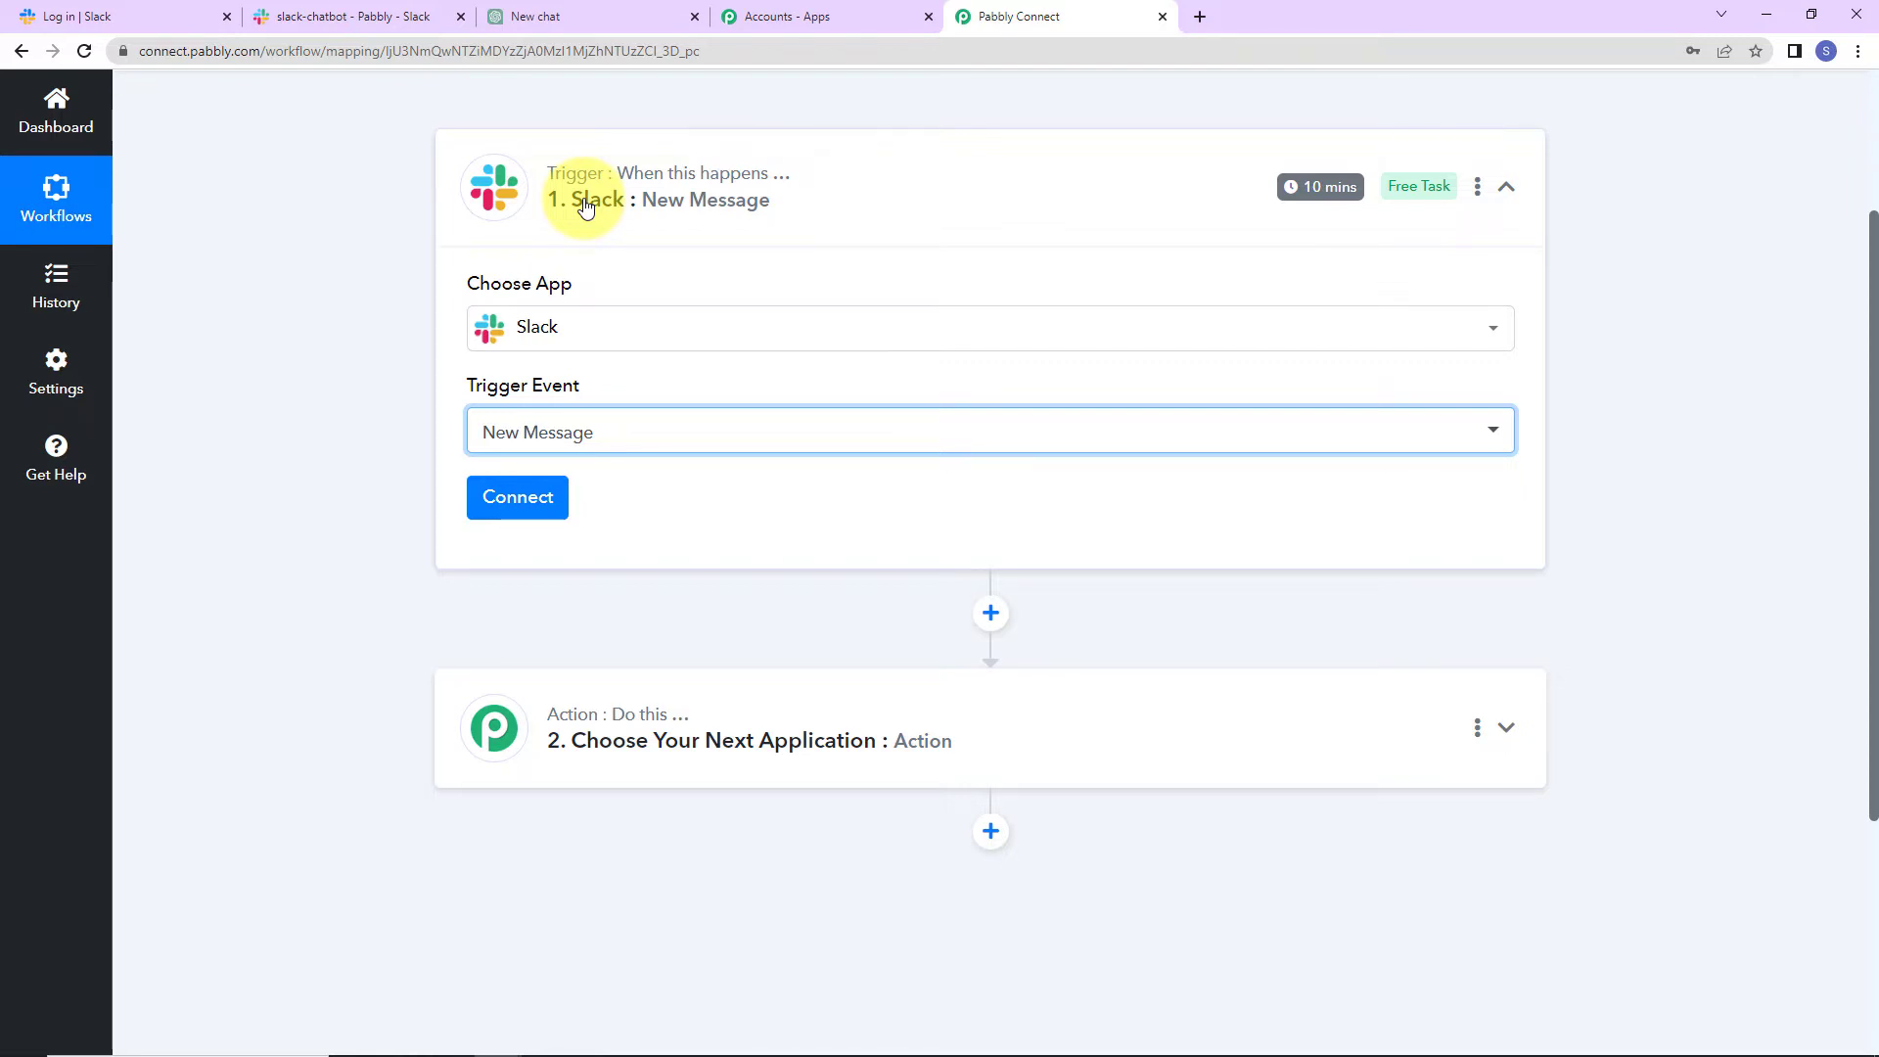
Add a new Slack connection to the trigger with token type "user" and allow access to the Pabbly Slack workspace.
{"action": "left_click", "coordinate": [513, 497]}
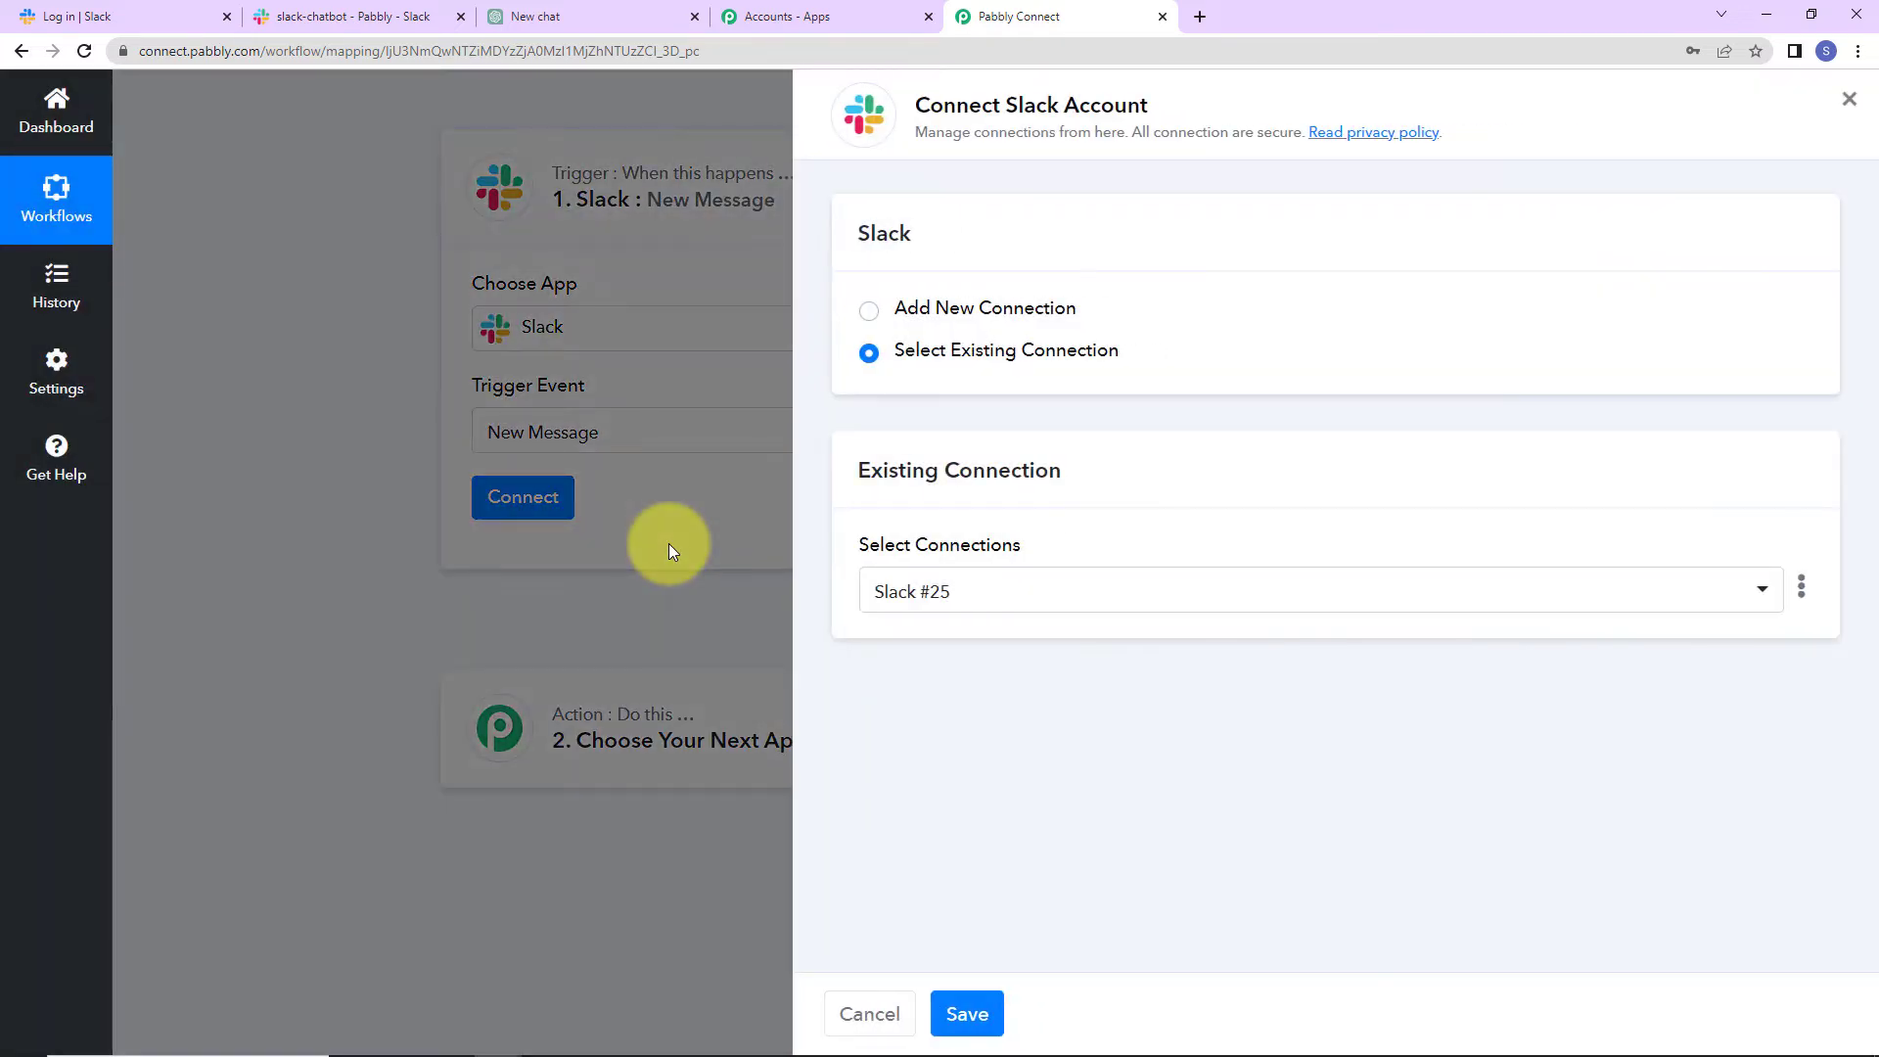
{"action": "left_click_drag", "start_coordinate": [915, 105], "coordinate": [1214, 107]}
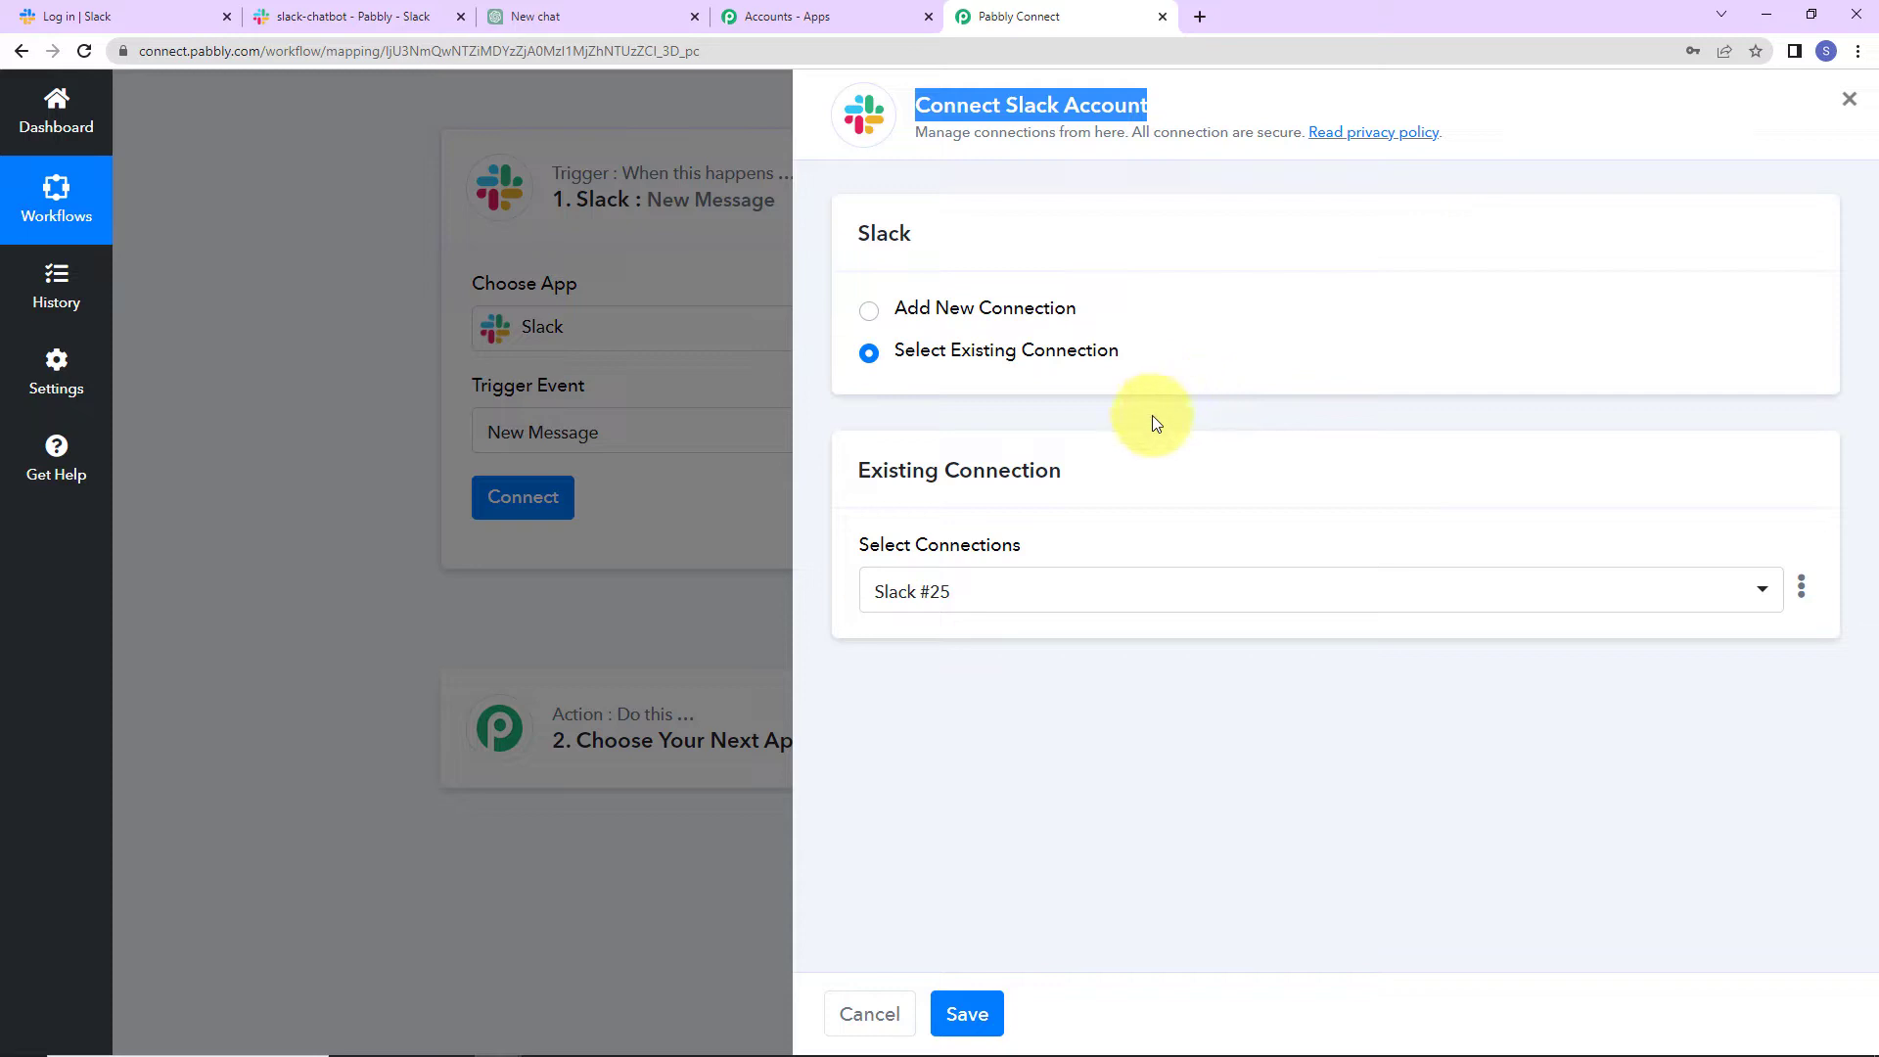
{"action": "left_click", "coordinate": [866, 312]}
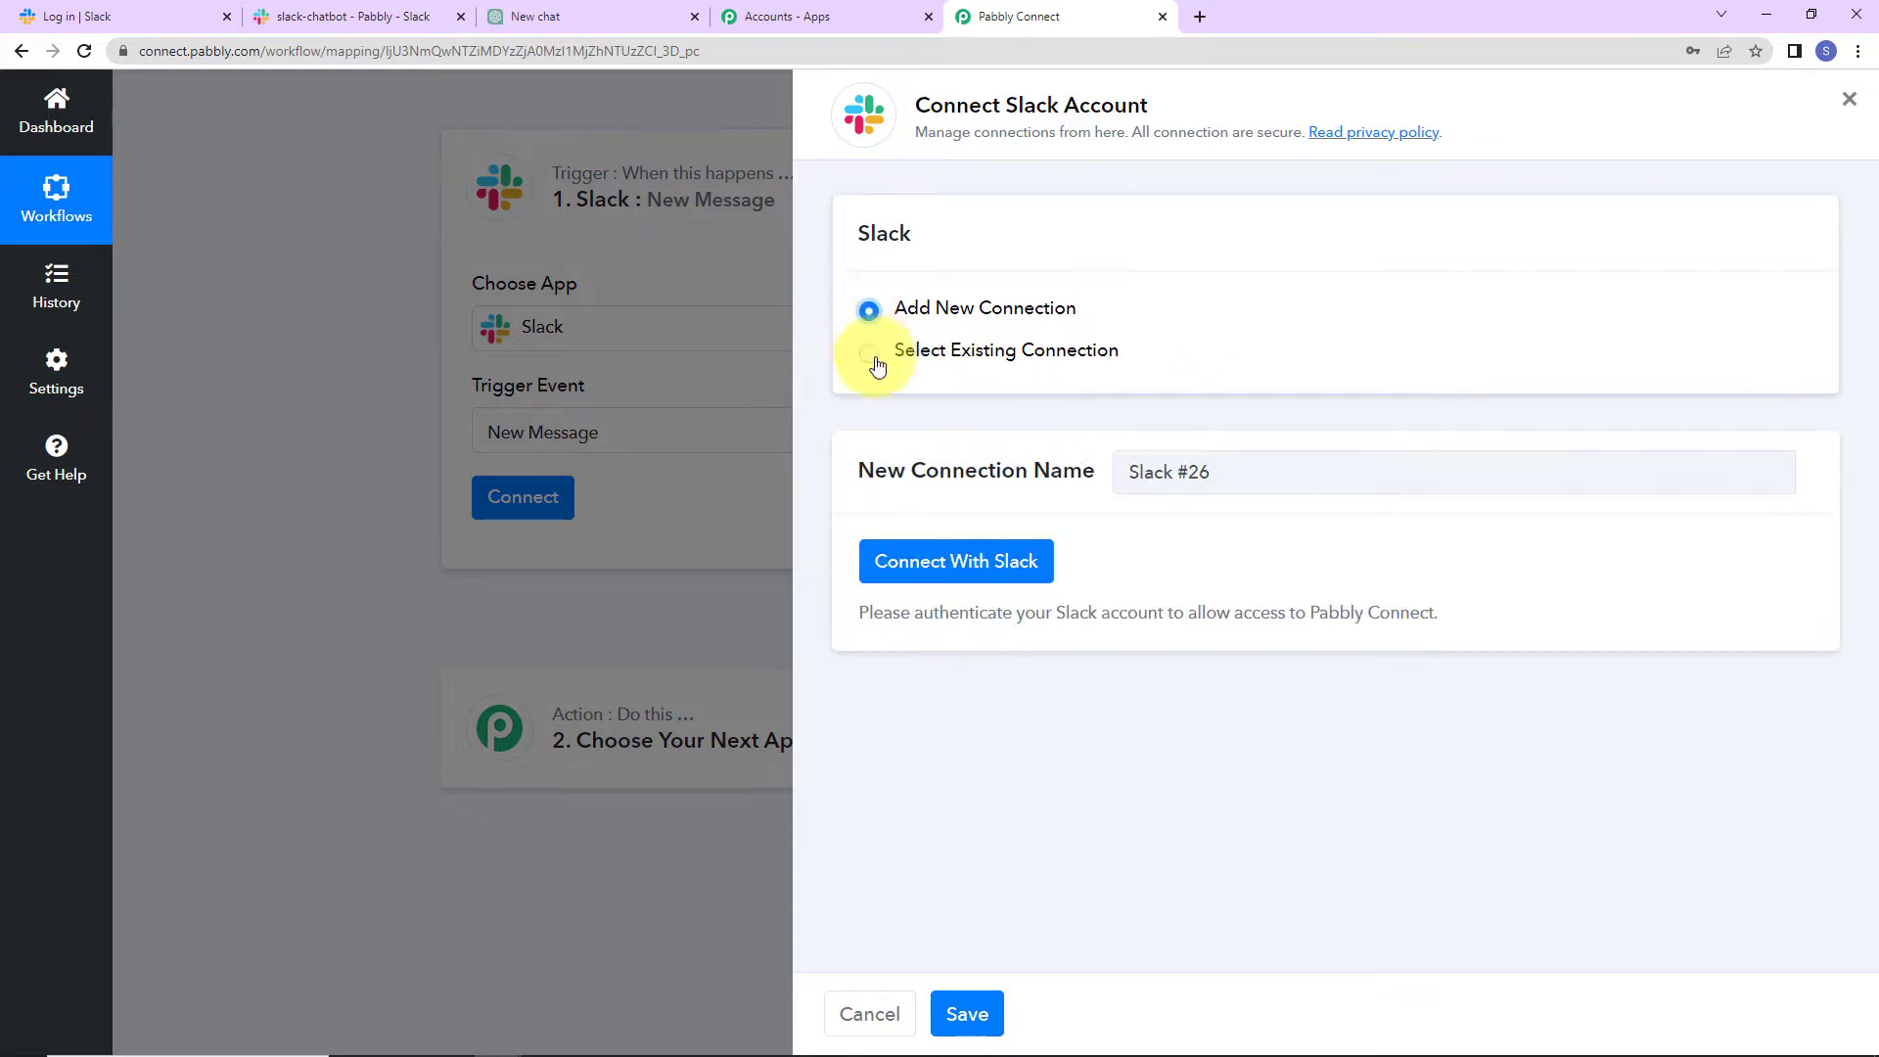
{"action": "left_click", "coordinate": [895, 560]}
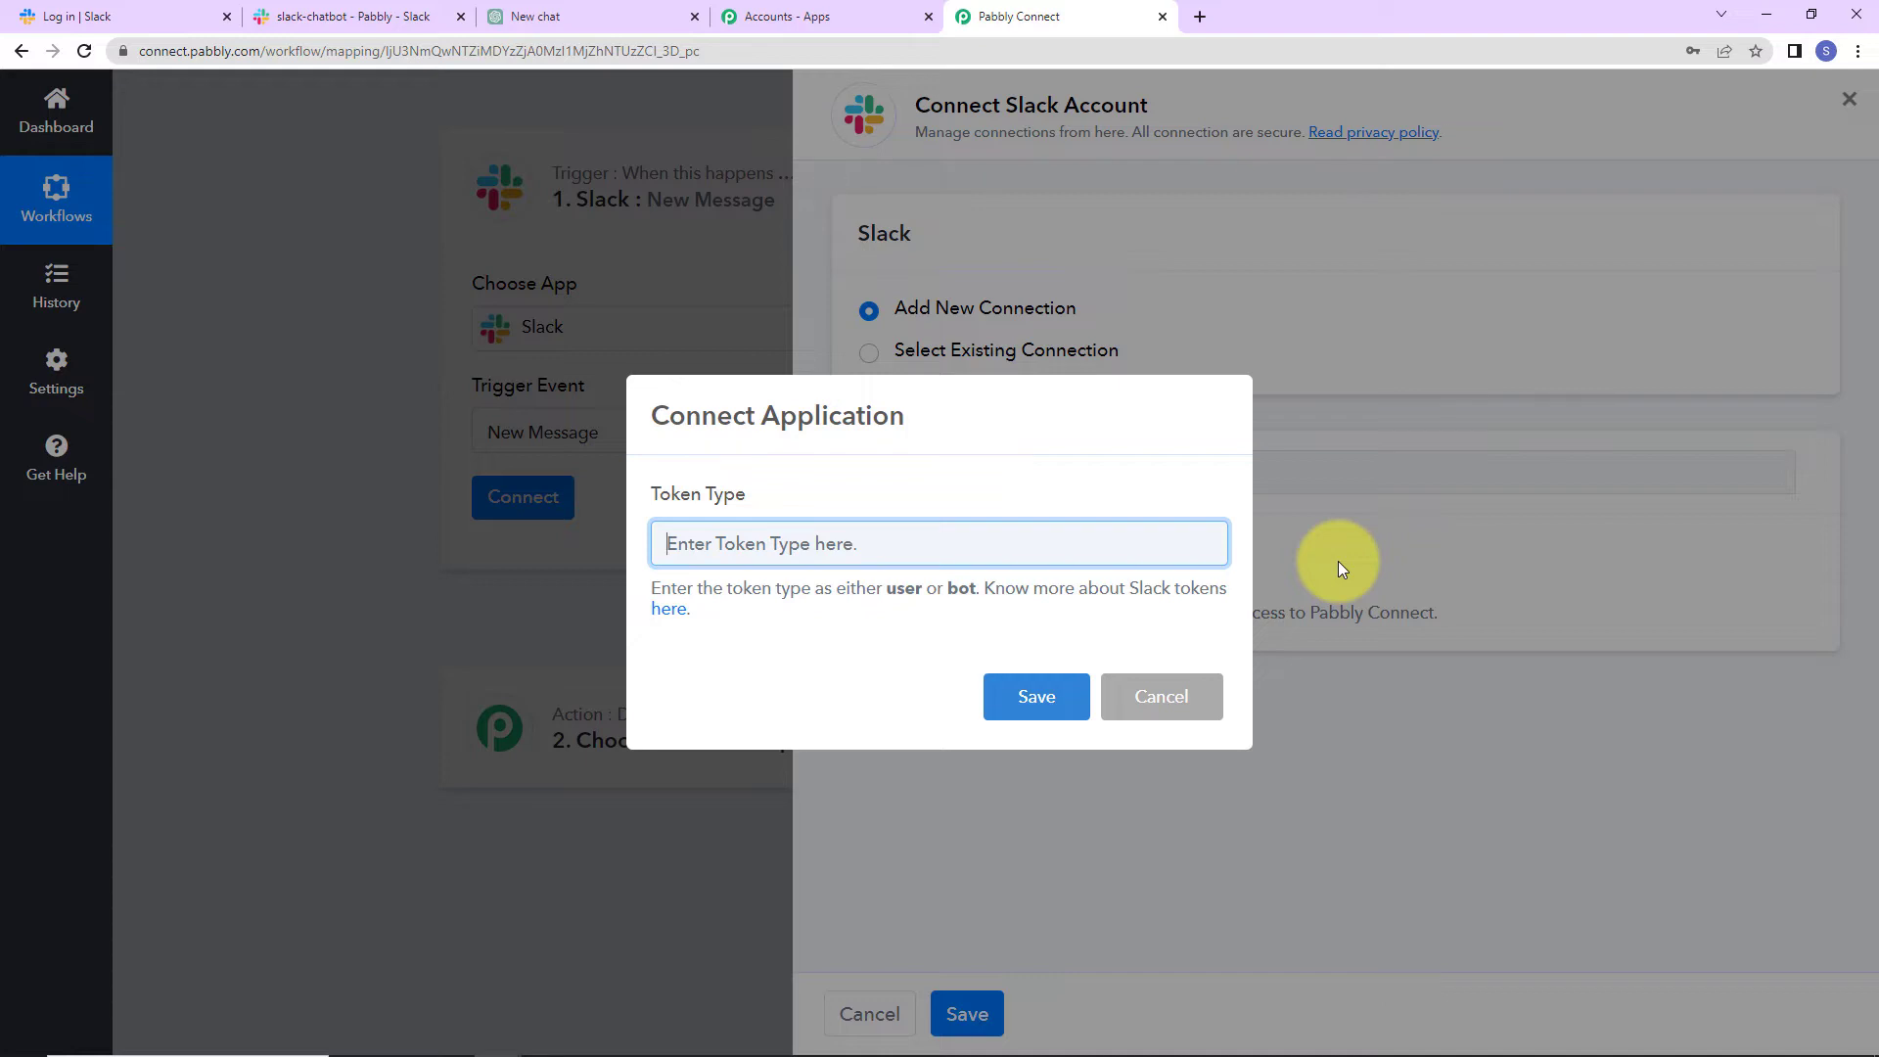
{"action": "type", "text": "user"}
{"action": "left_click", "coordinate": [1039, 711]}
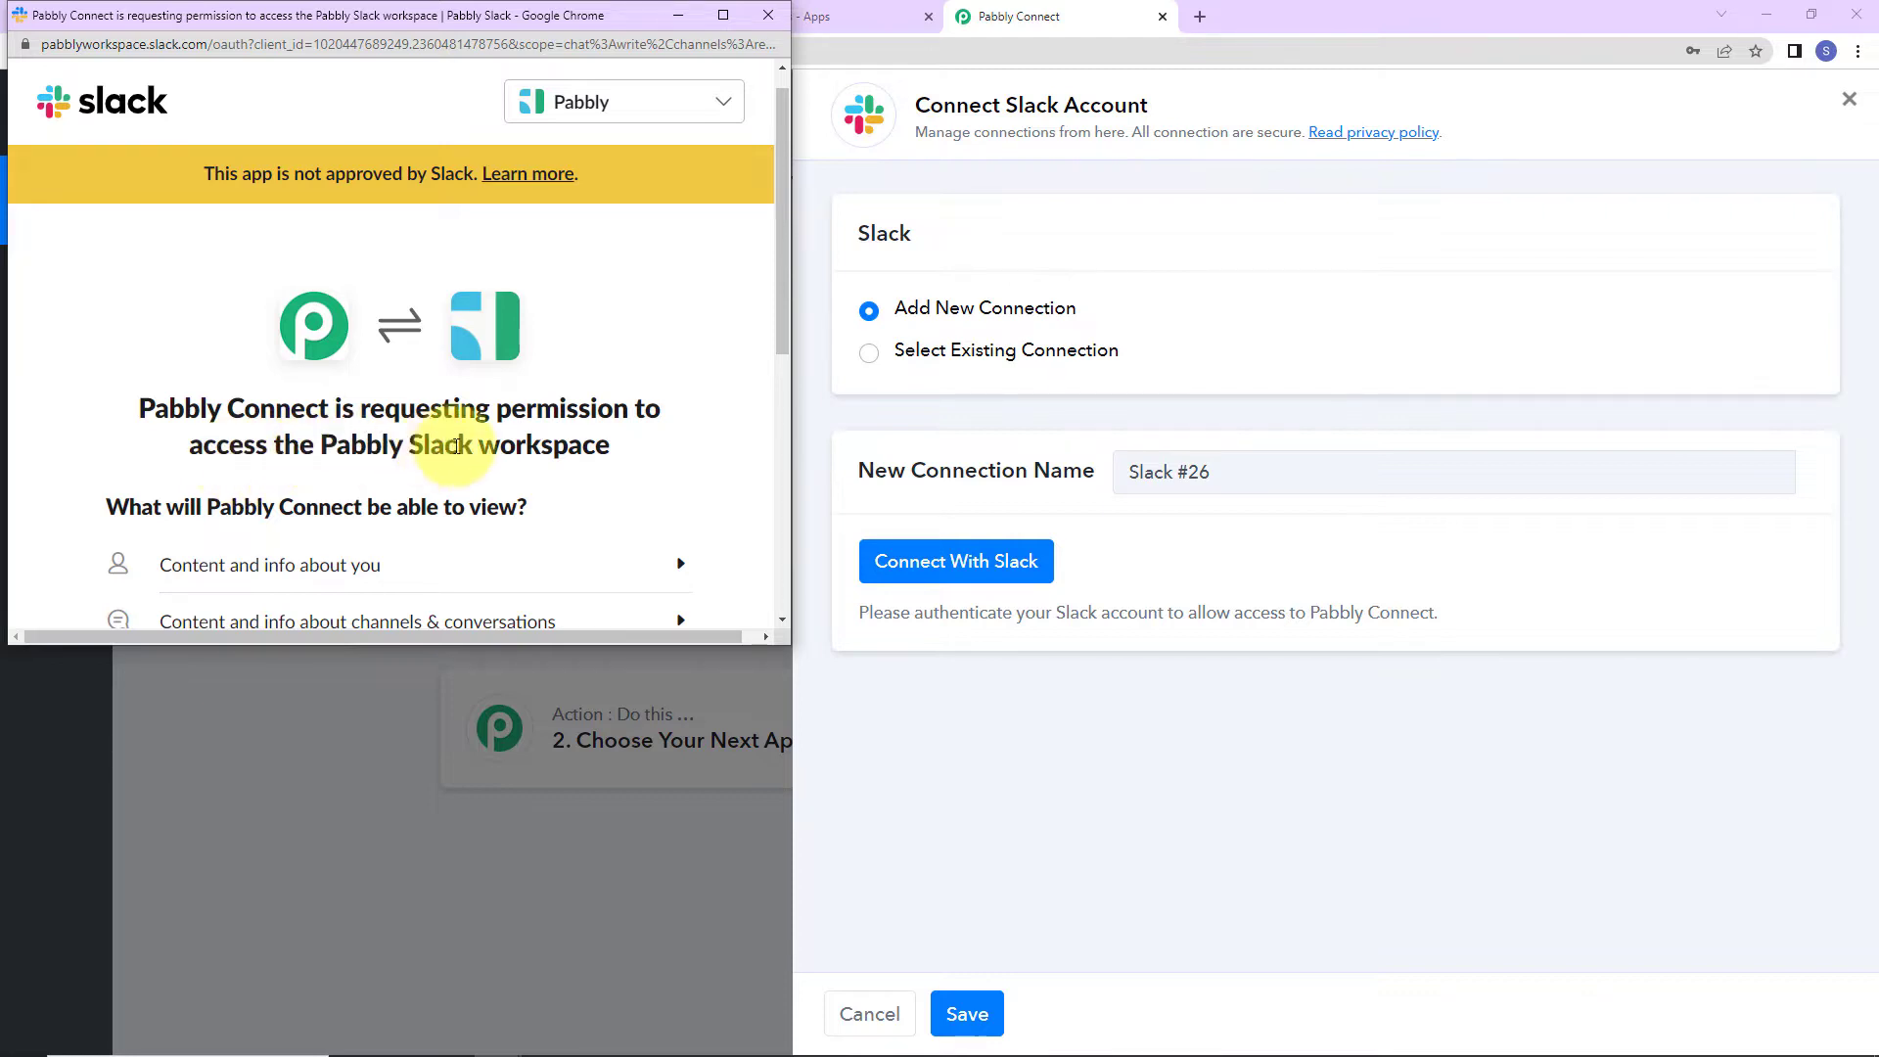
{"action": "scroll", "coordinate": [582, 446], "scroll_direction": "down", "scroll_amount": 1}
{"action": "scroll", "coordinate": [583, 460], "scroll_direction": "down", "scroll_amount": 5}
{"action": "left_click", "coordinate": [453, 560]}
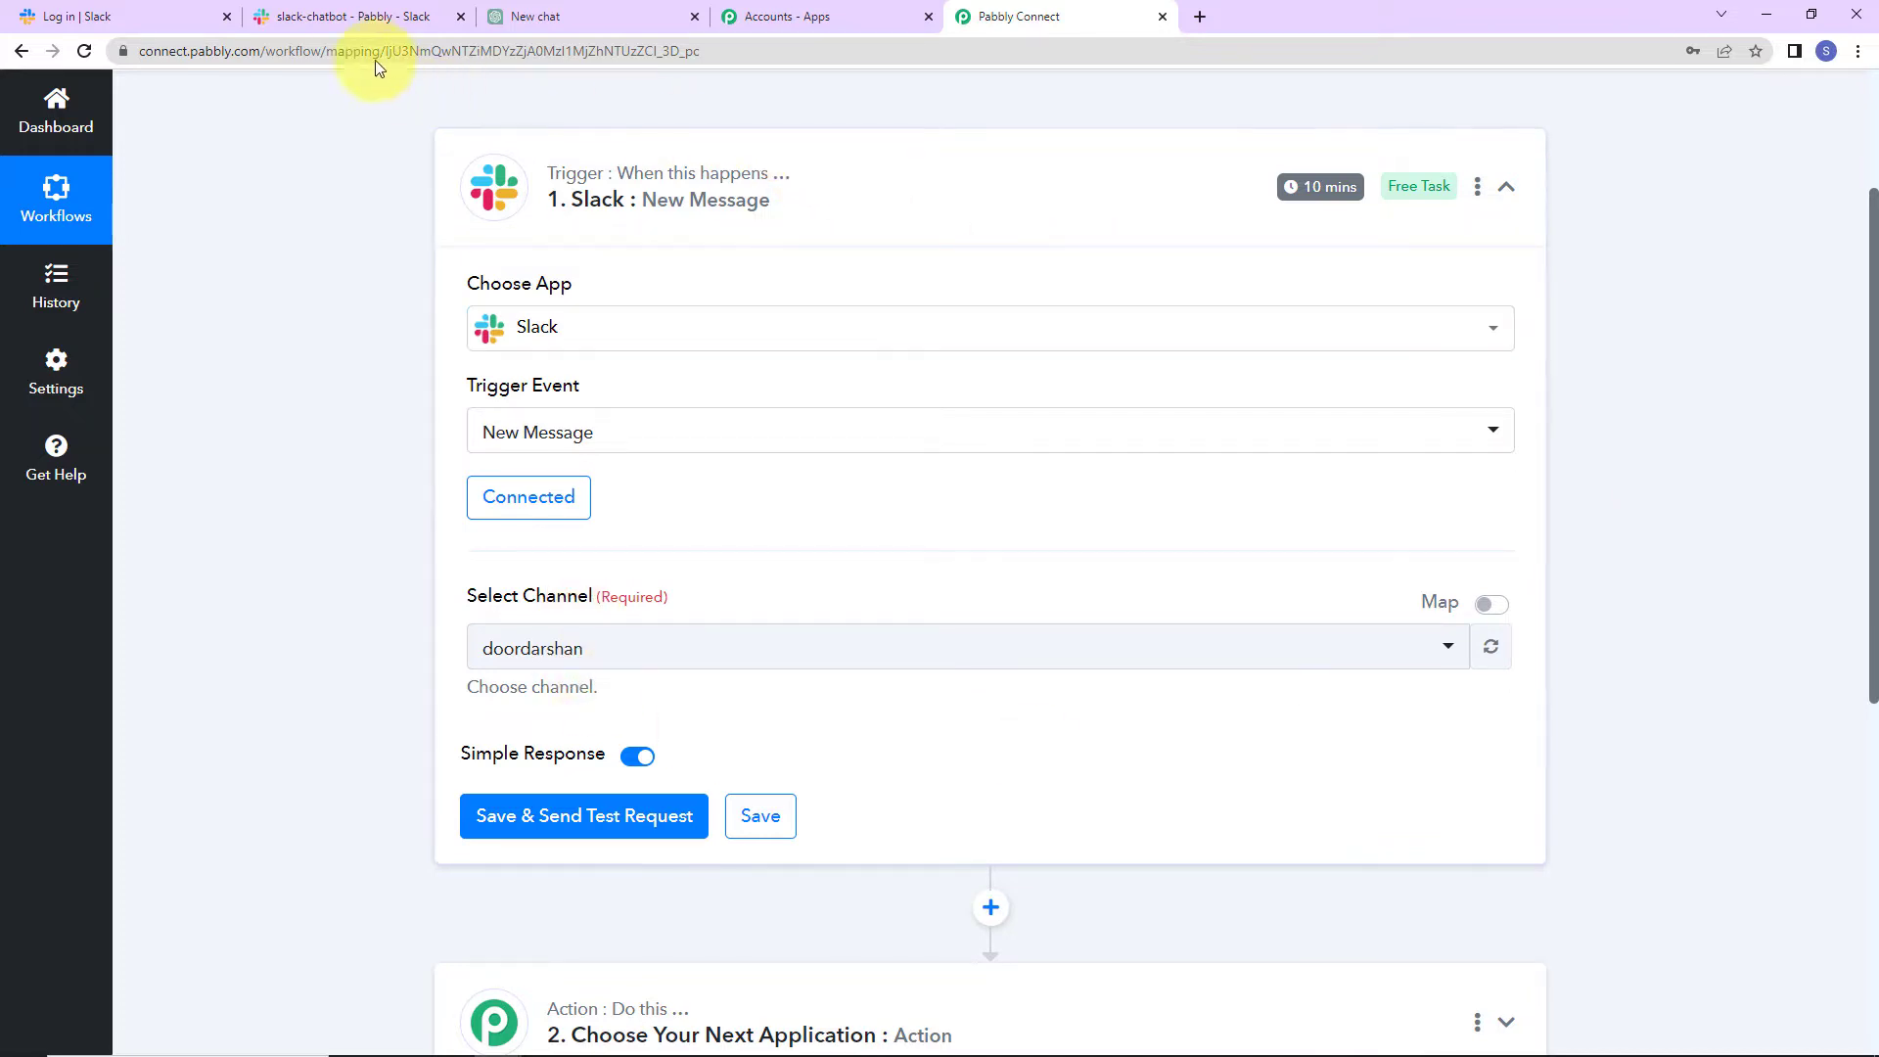
Check the channel's name in Slack, set the trigger's channel to slack-chatbot, and save it with a test request.
{"action": "left_click", "coordinate": [346, 20]}
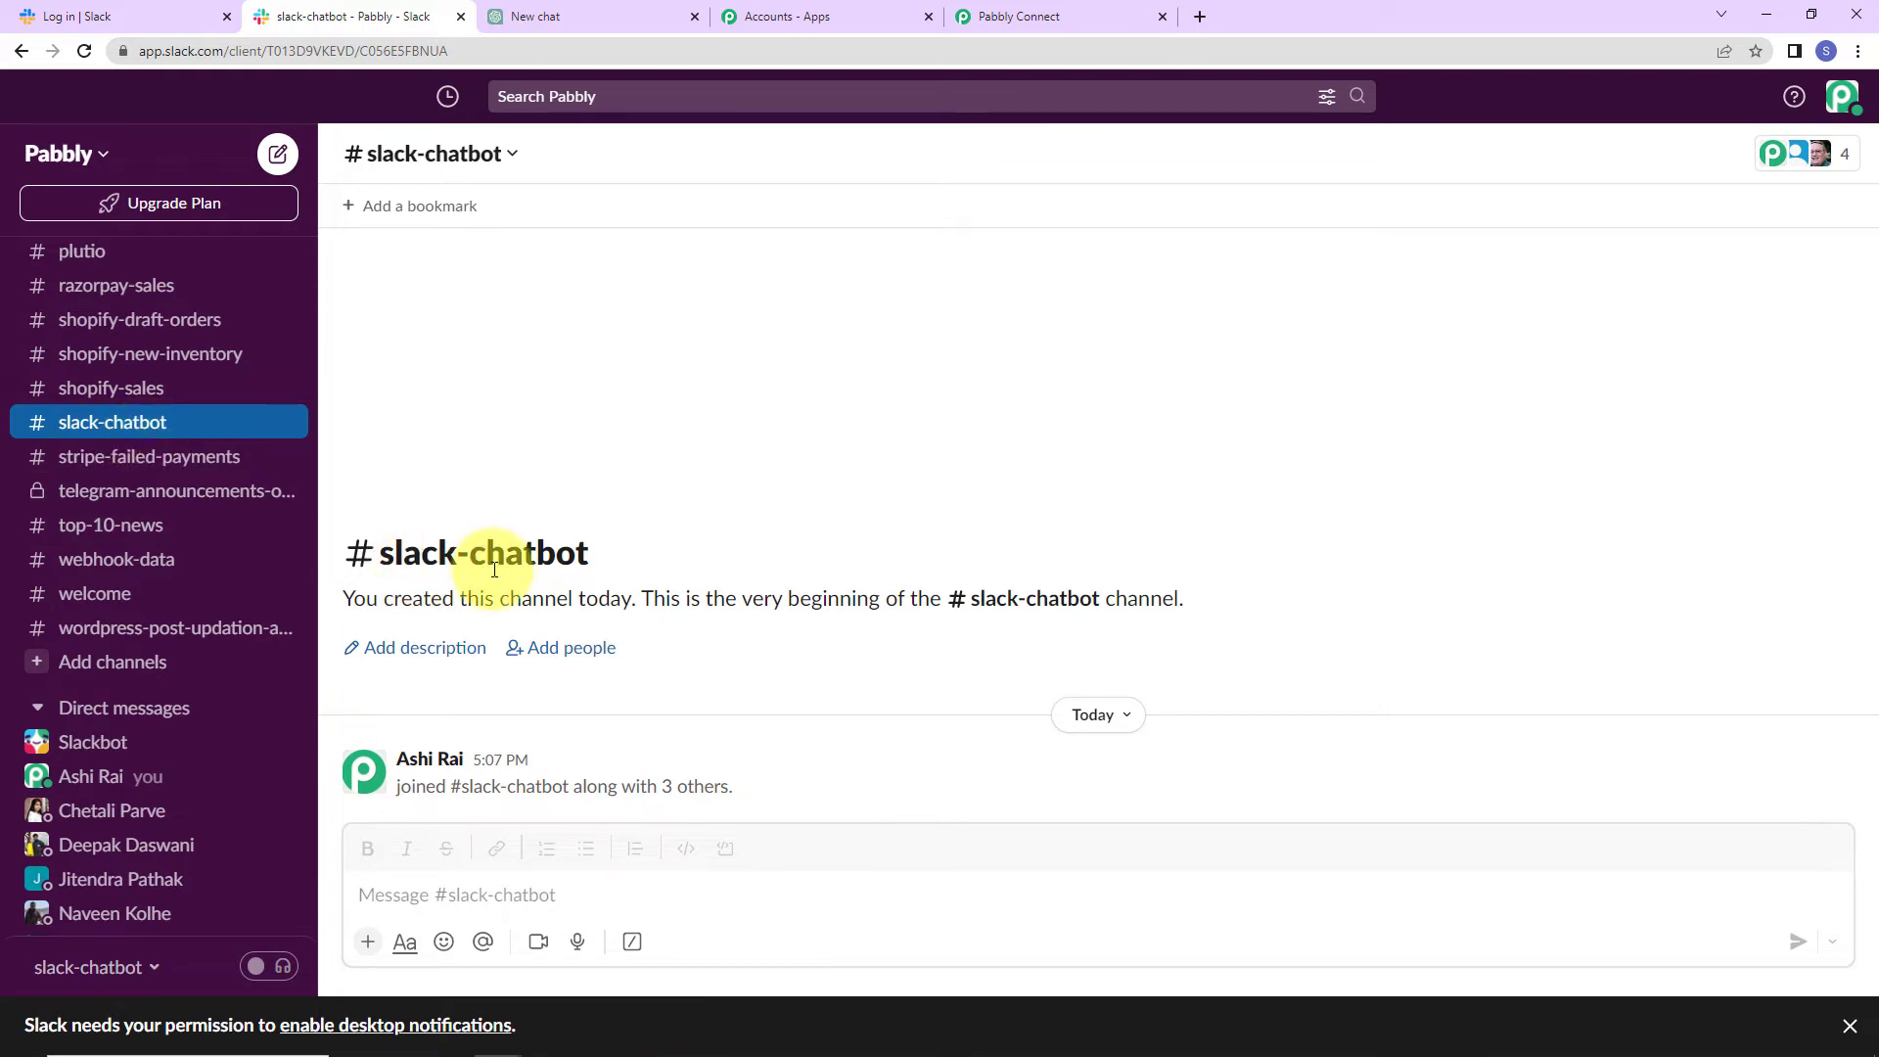
{"action": "left_click", "coordinate": [1028, 18]}
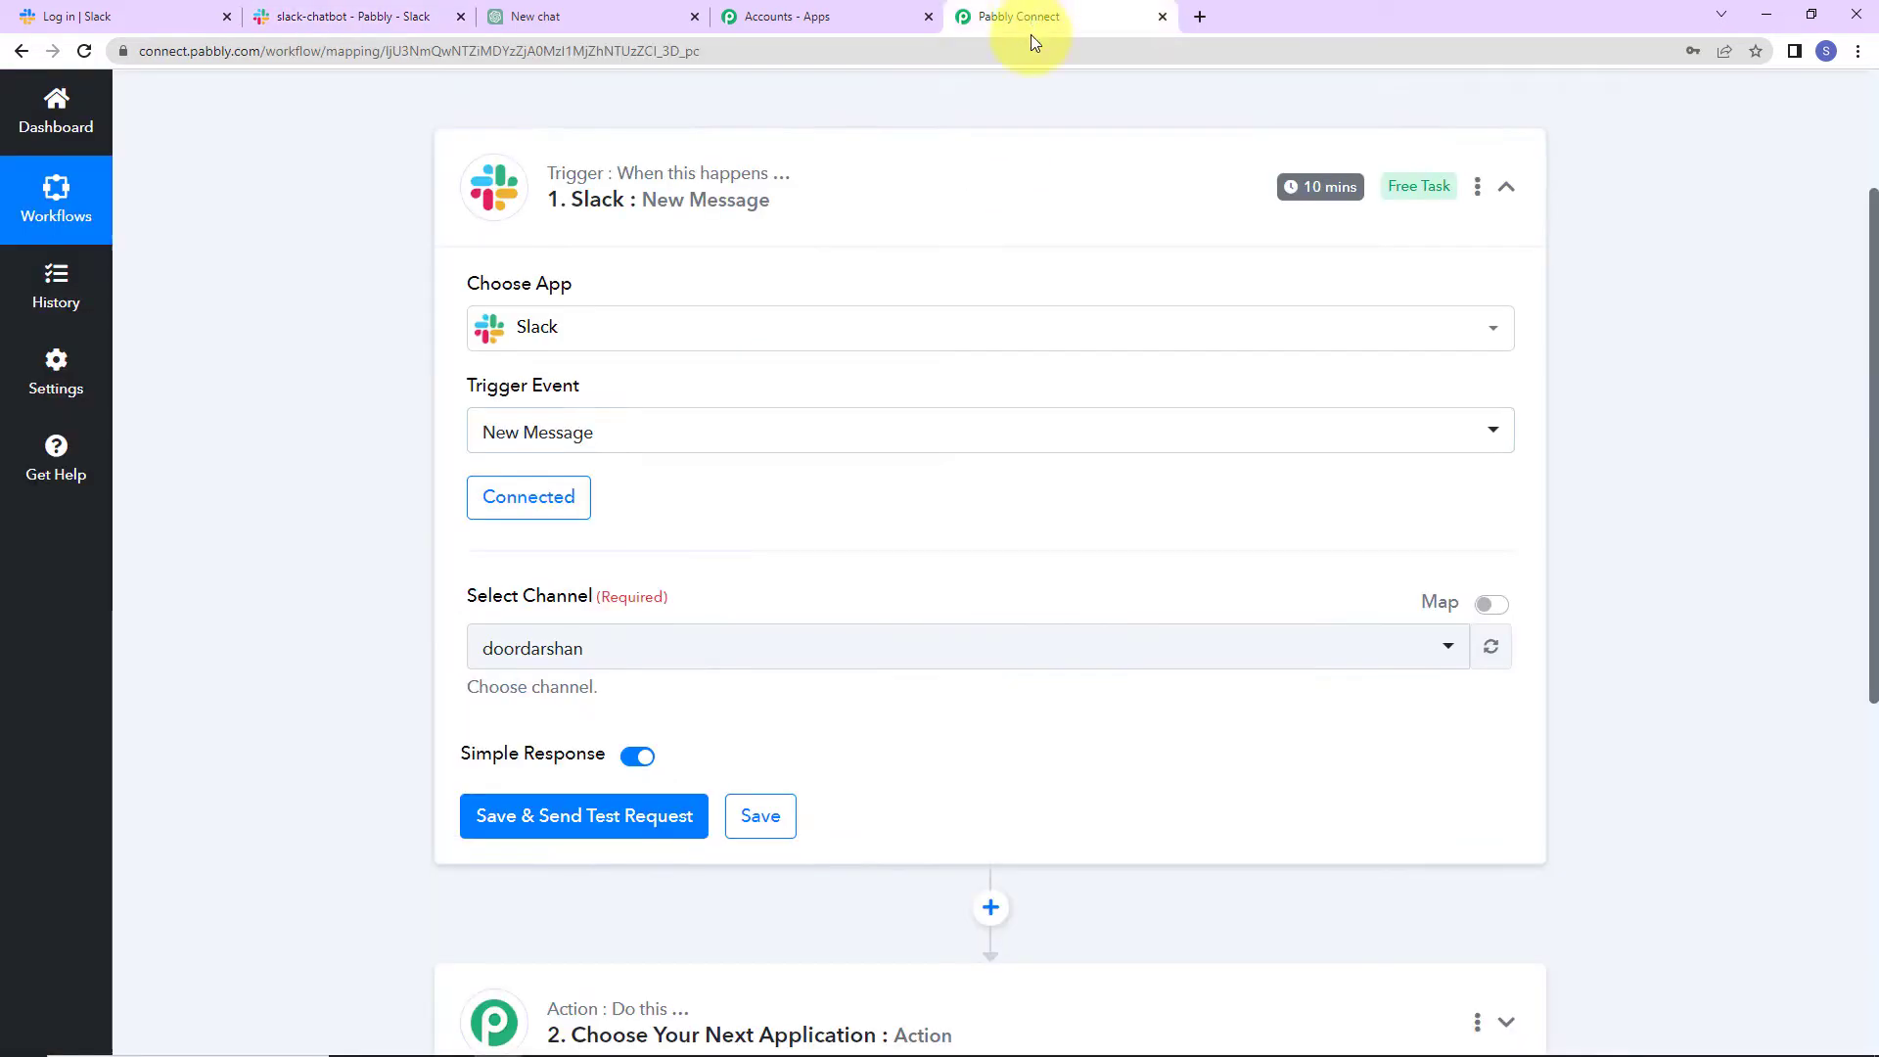
{"action": "left_click", "coordinate": [616, 646]}
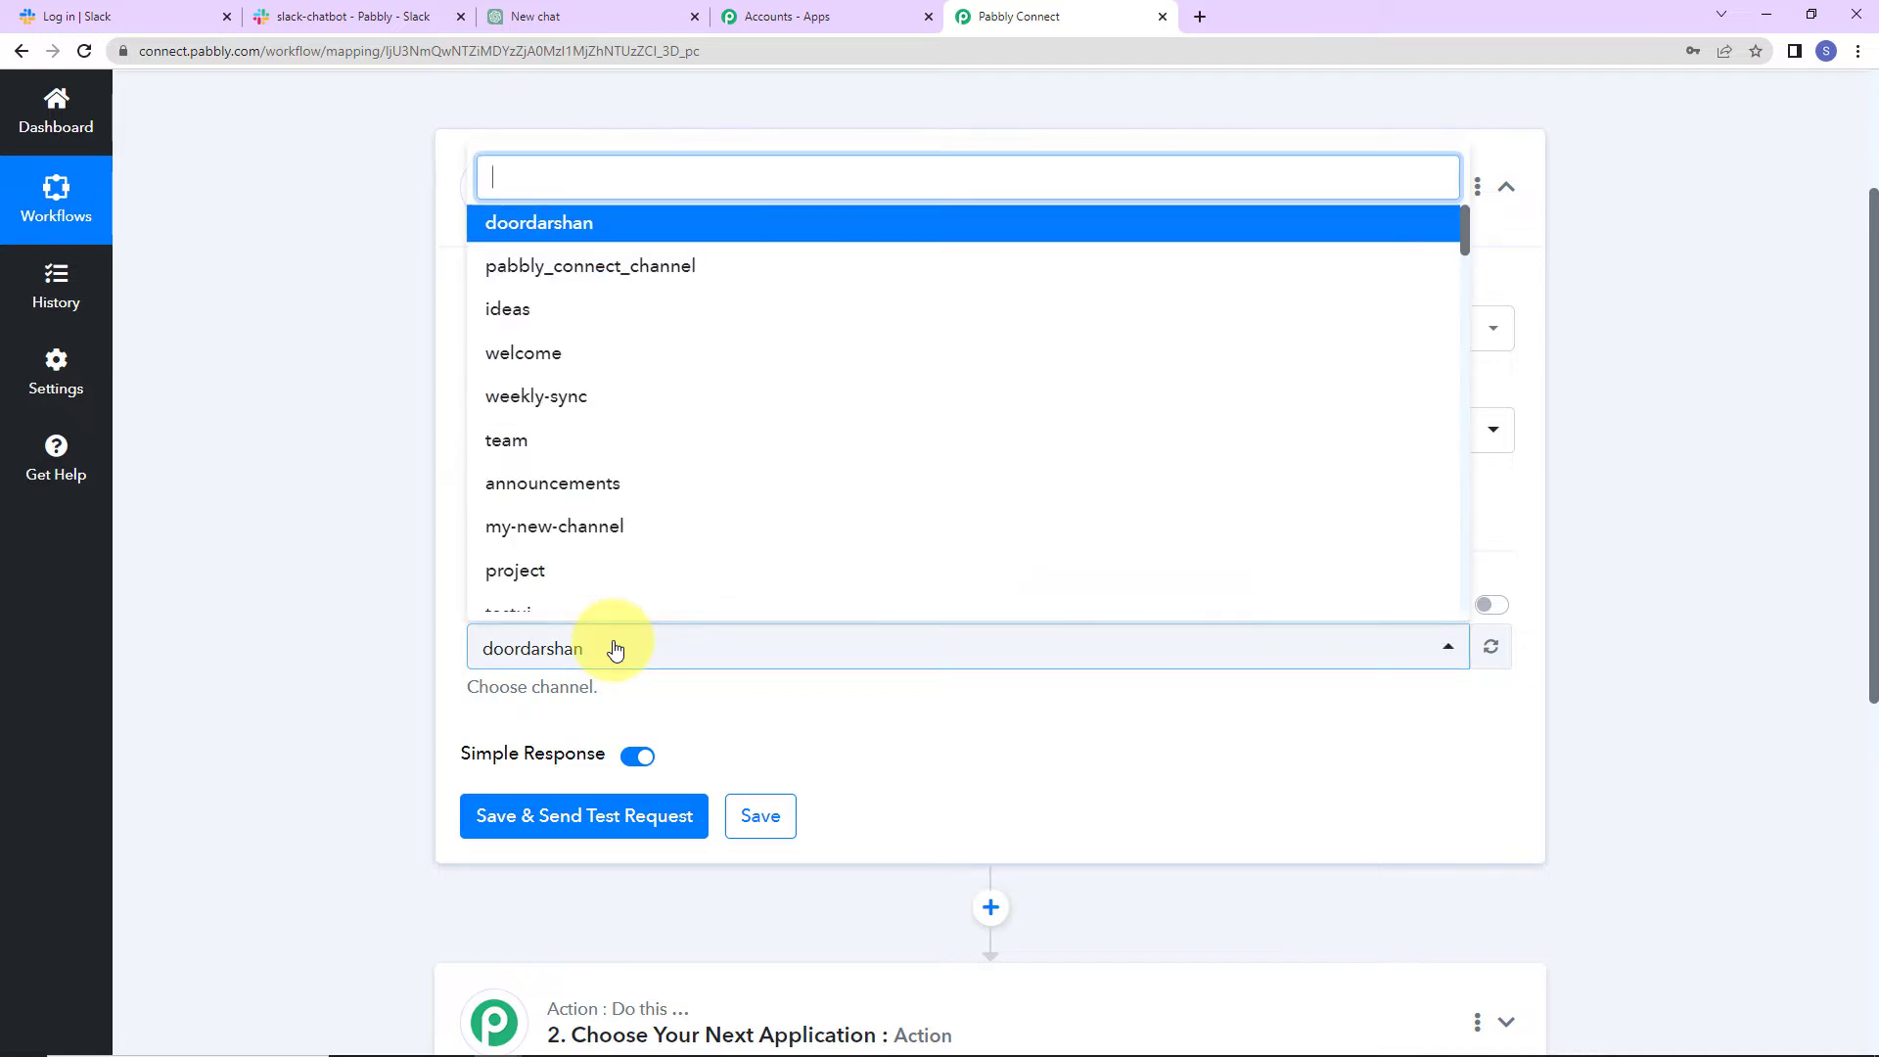
{"action": "type", "text": "slack"}
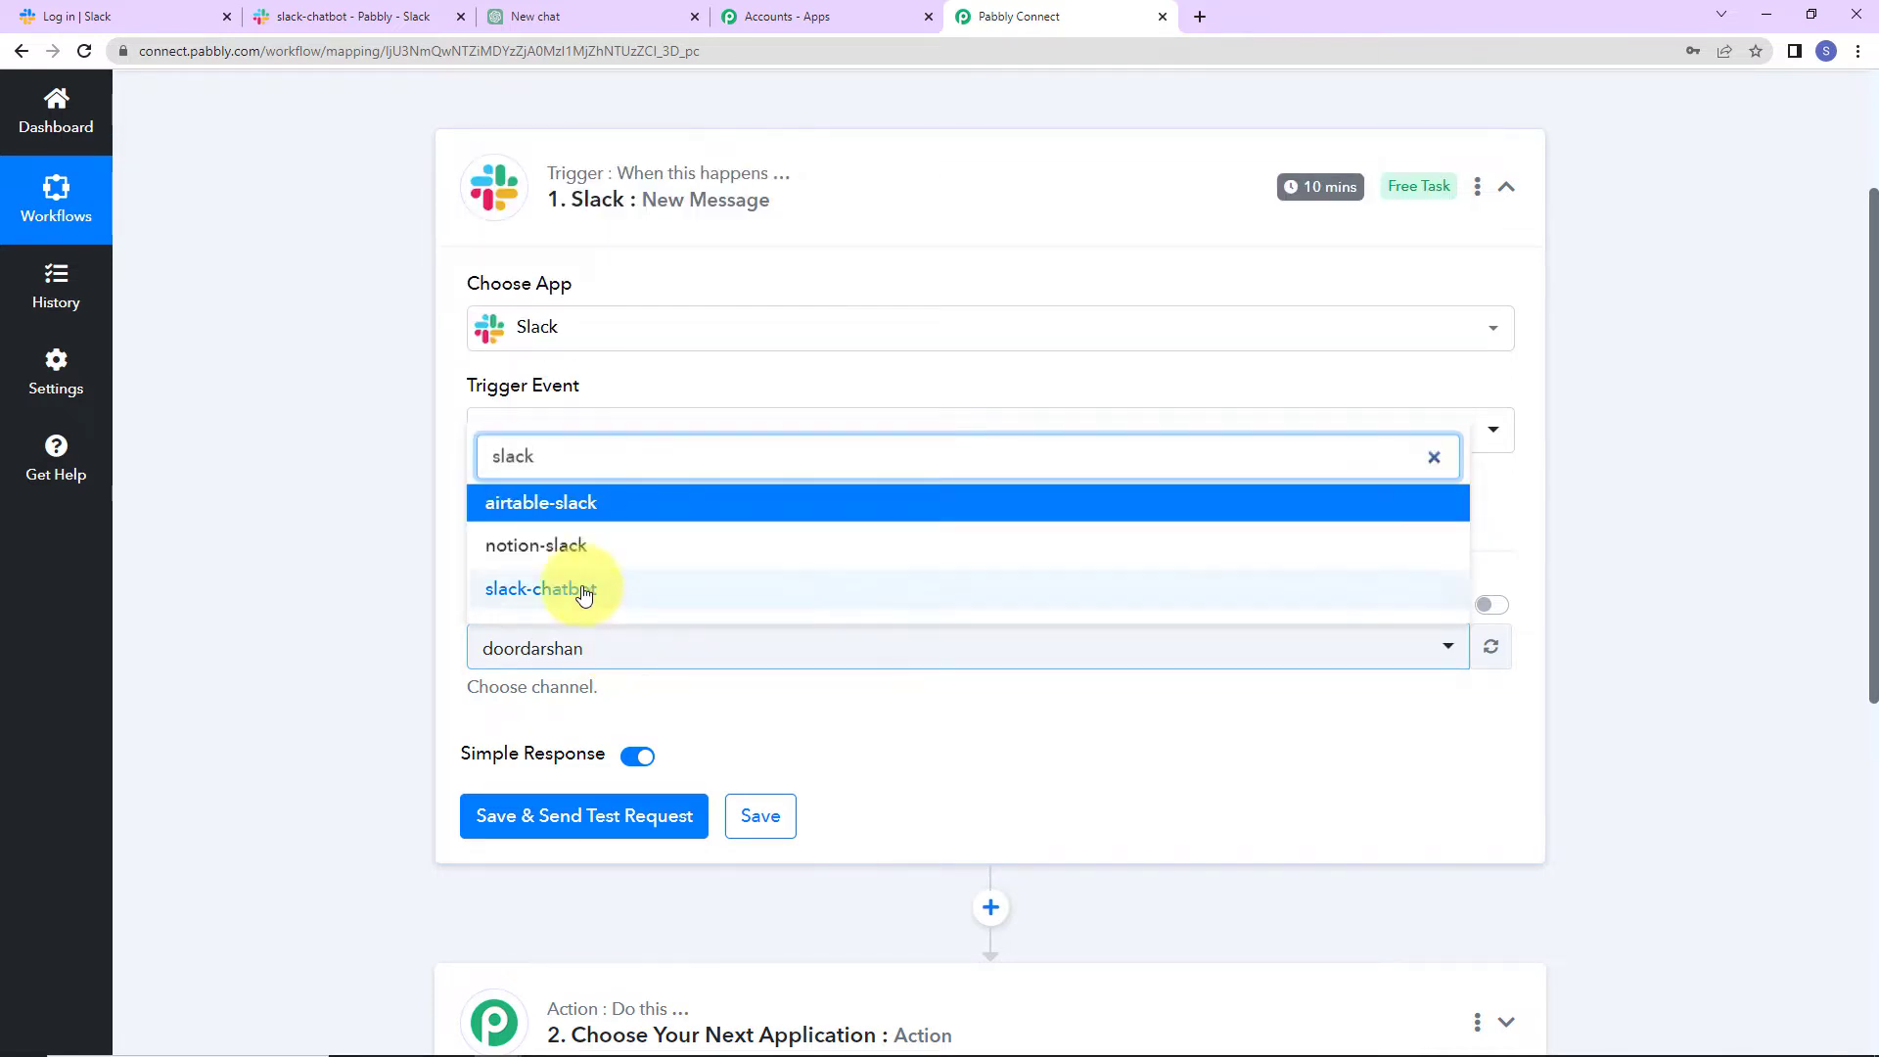
{"action": "left_click", "coordinate": [584, 590]}
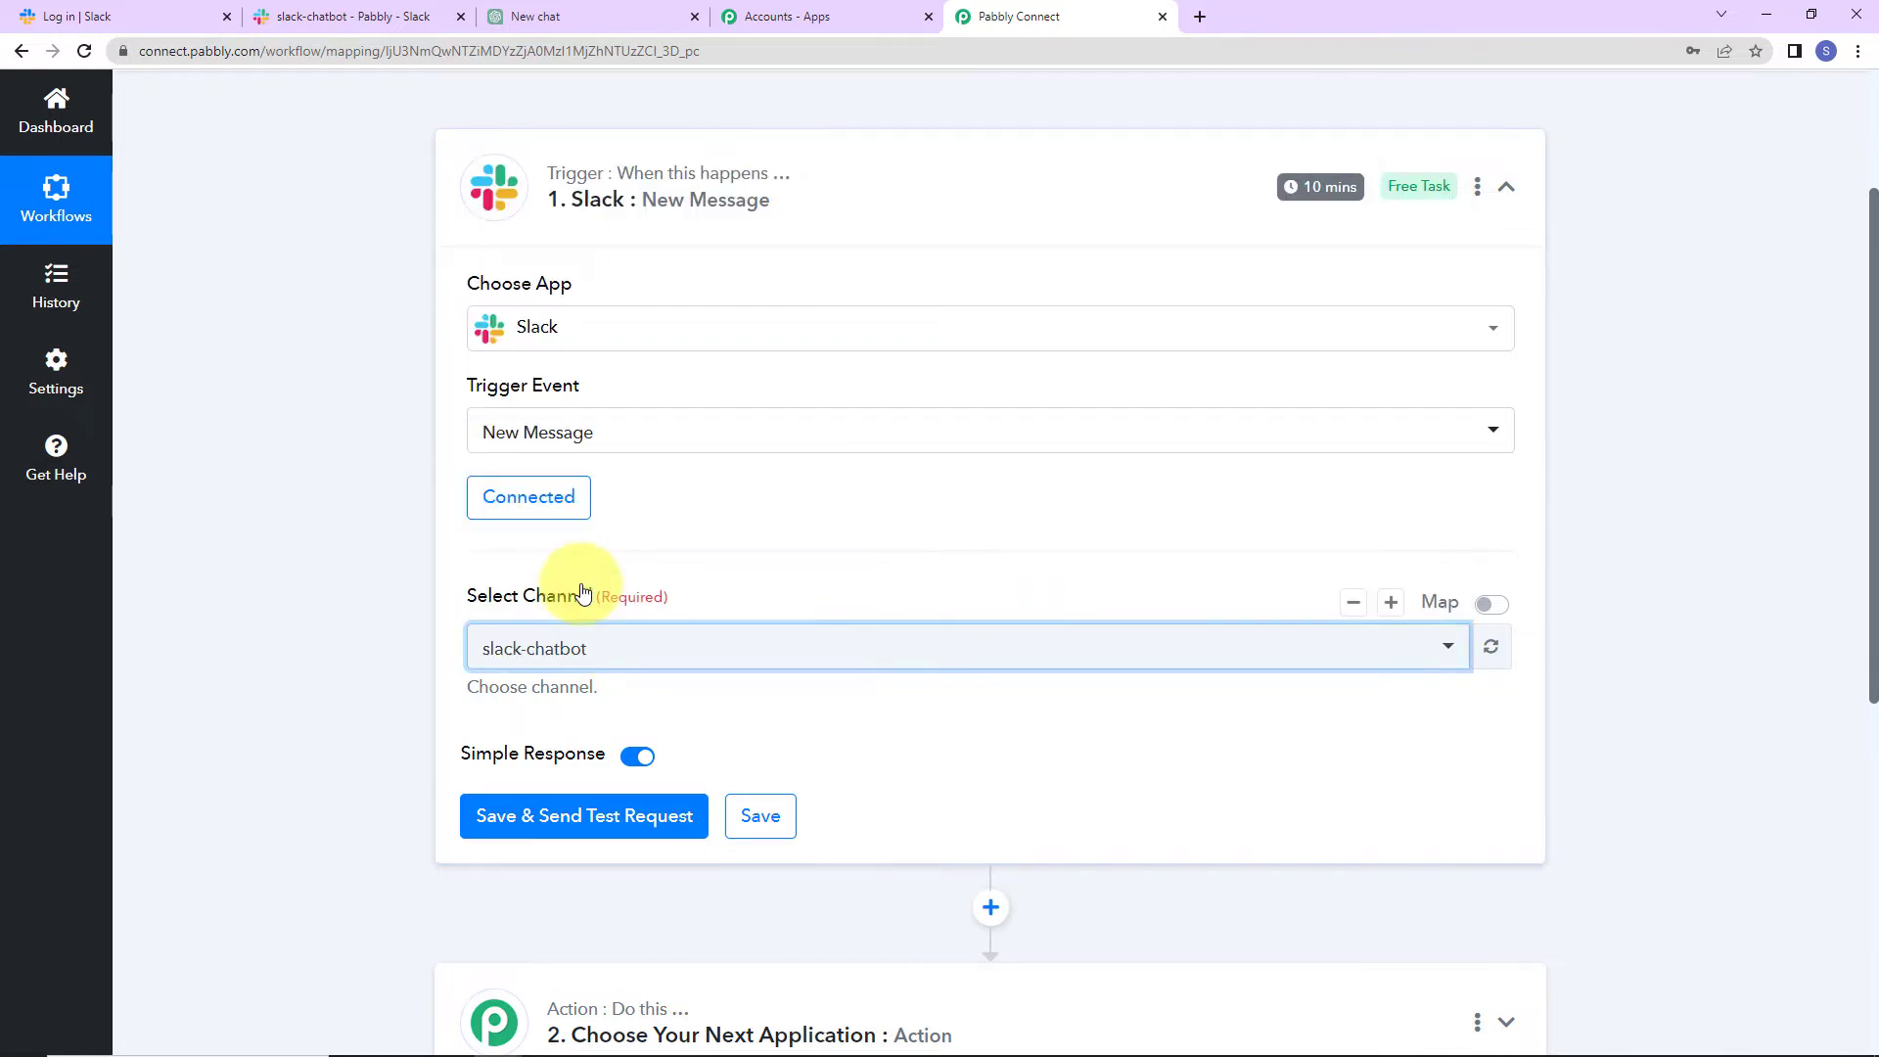
{"action": "left_click", "coordinate": [526, 818]}
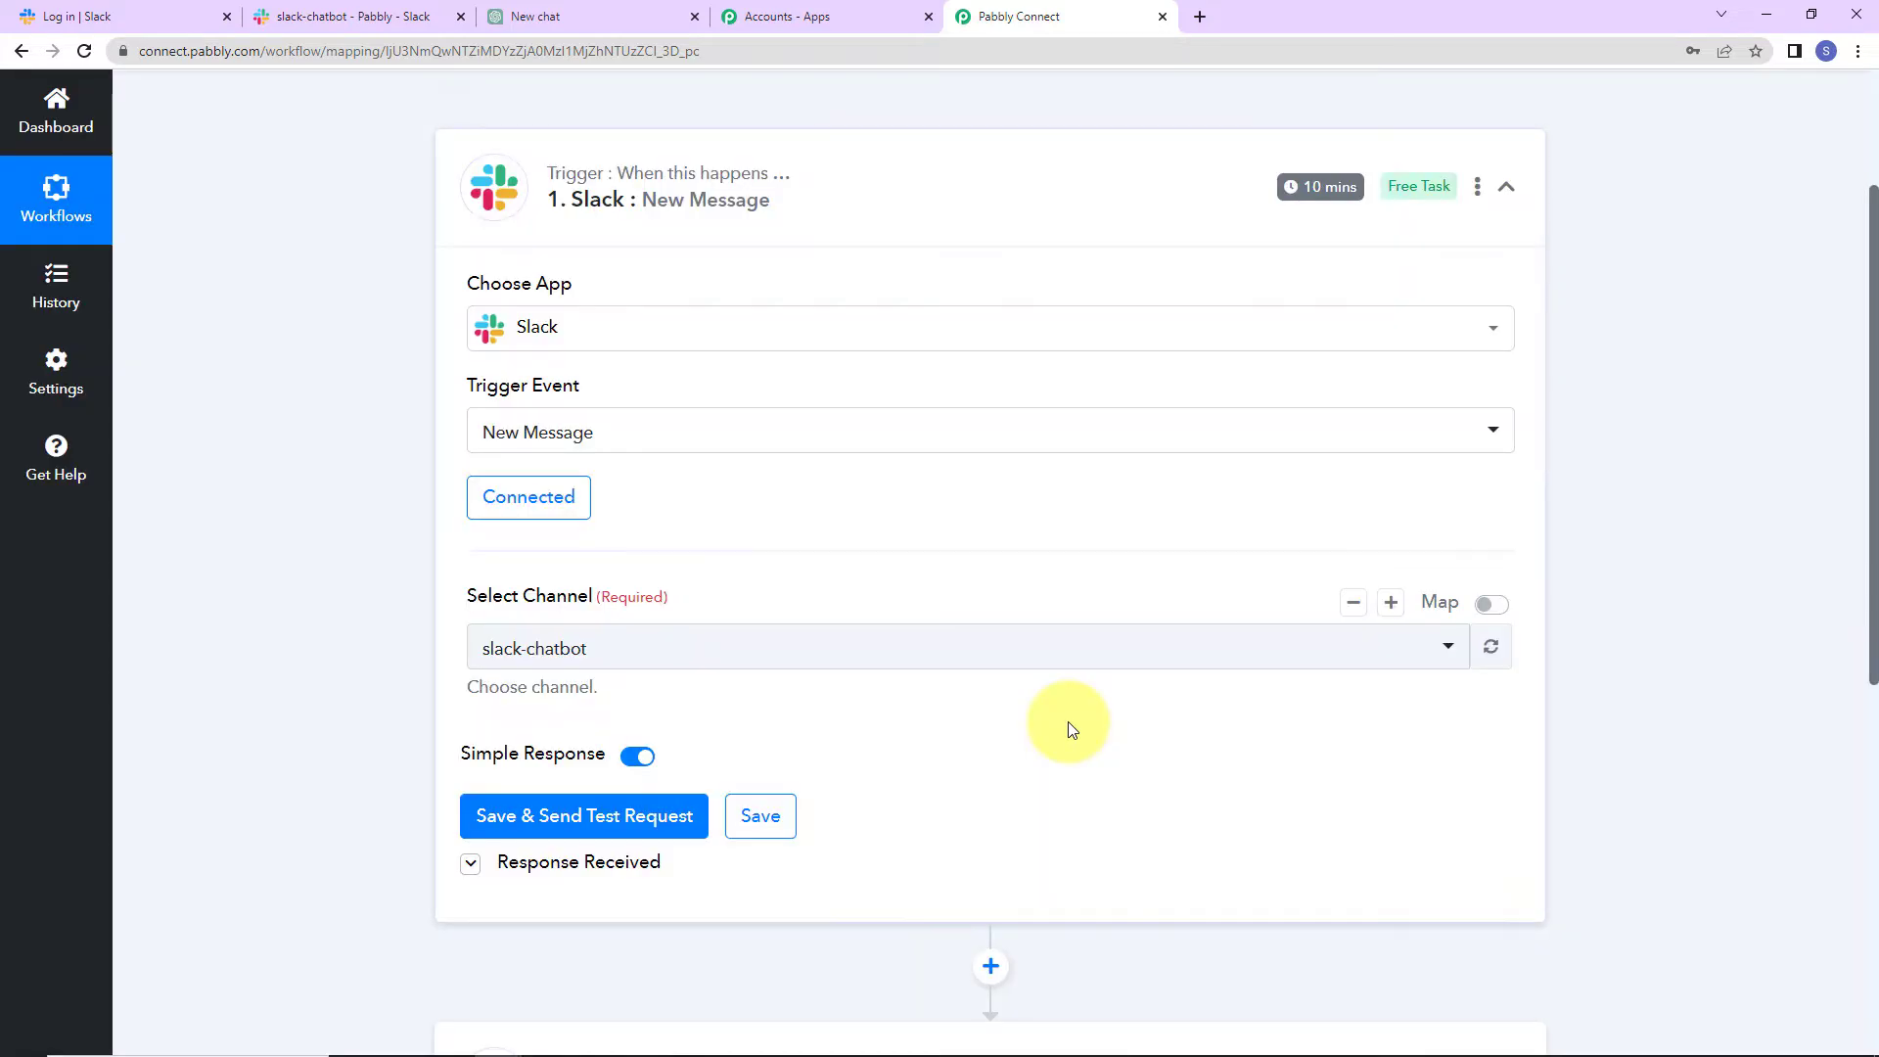
{"action": "scroll", "coordinate": [1522, 696], "scroll_direction": "down", "scroll_amount": 2}
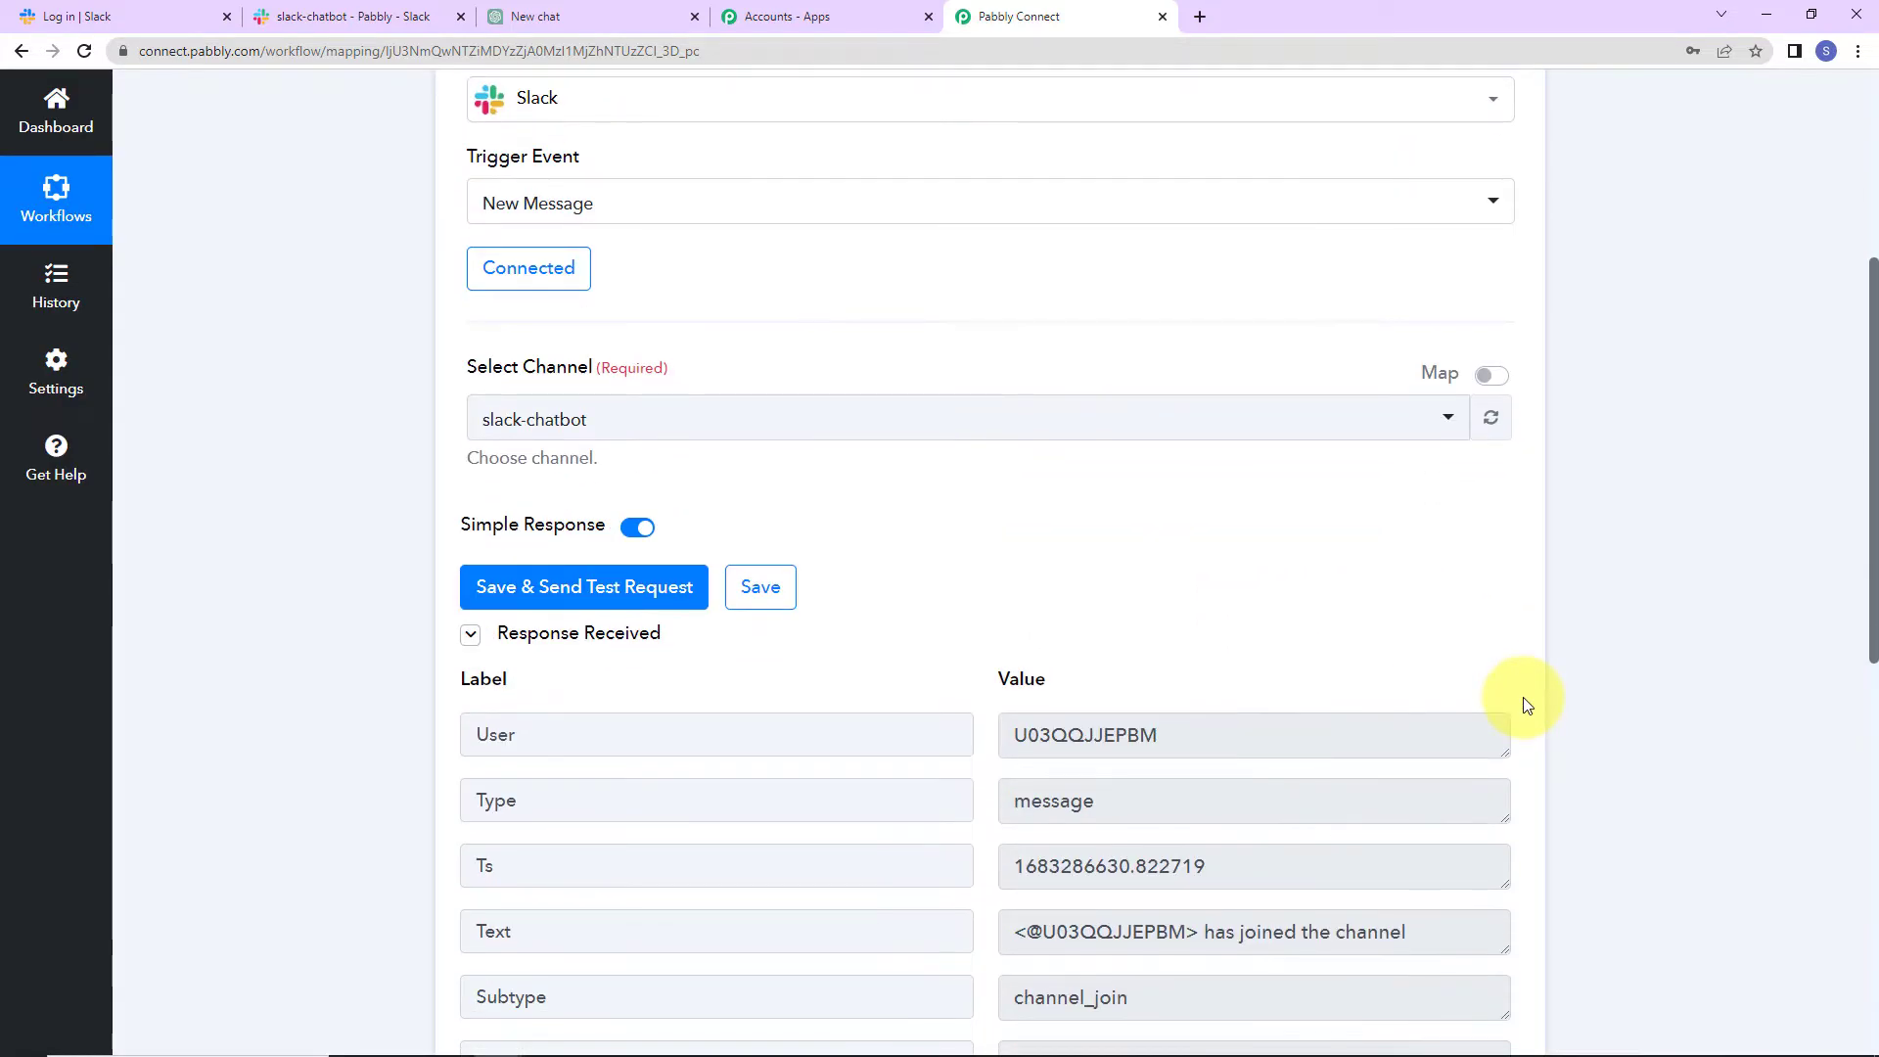
{"action": "scroll", "coordinate": [1523, 697], "scroll_direction": "down", "scroll_amount": 4}
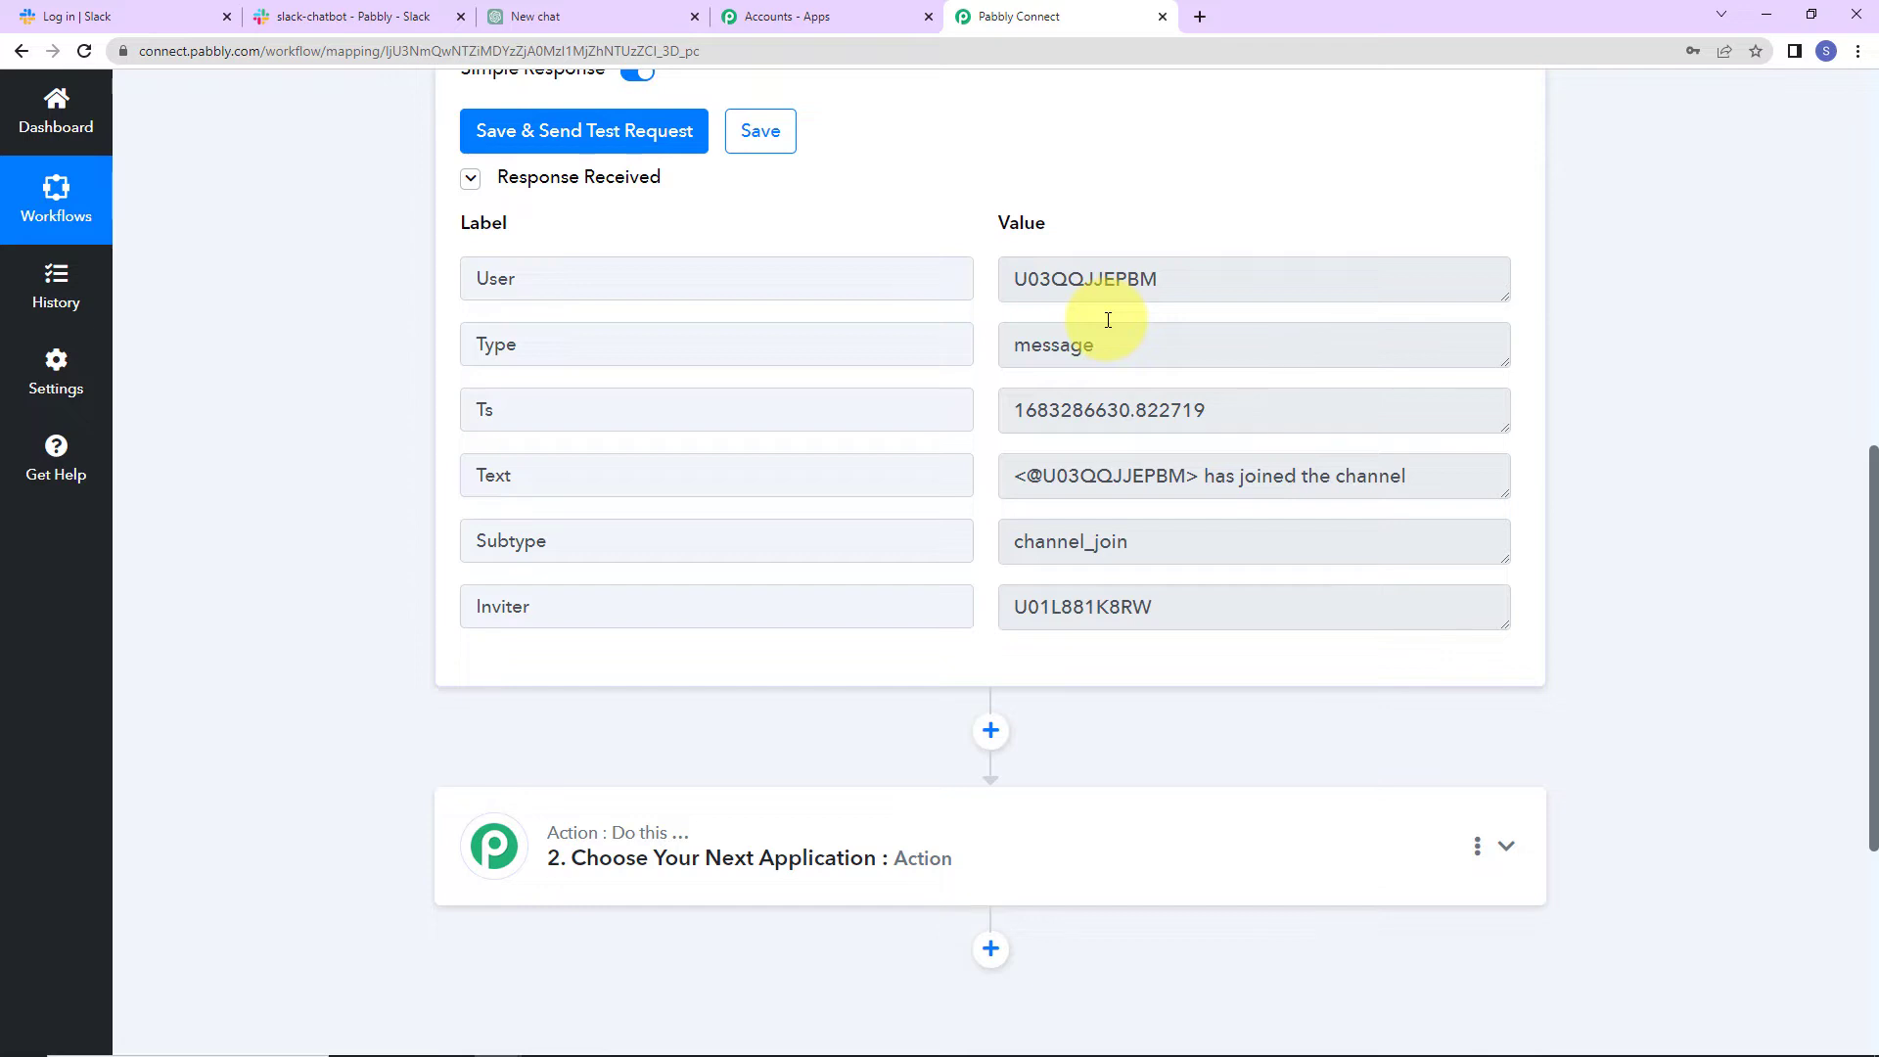
Switch to Slack and post "Write an article on Energy Conservation in 100 words." in the slack-chatbot channel.
{"action": "left_click", "coordinate": [314, 17]}
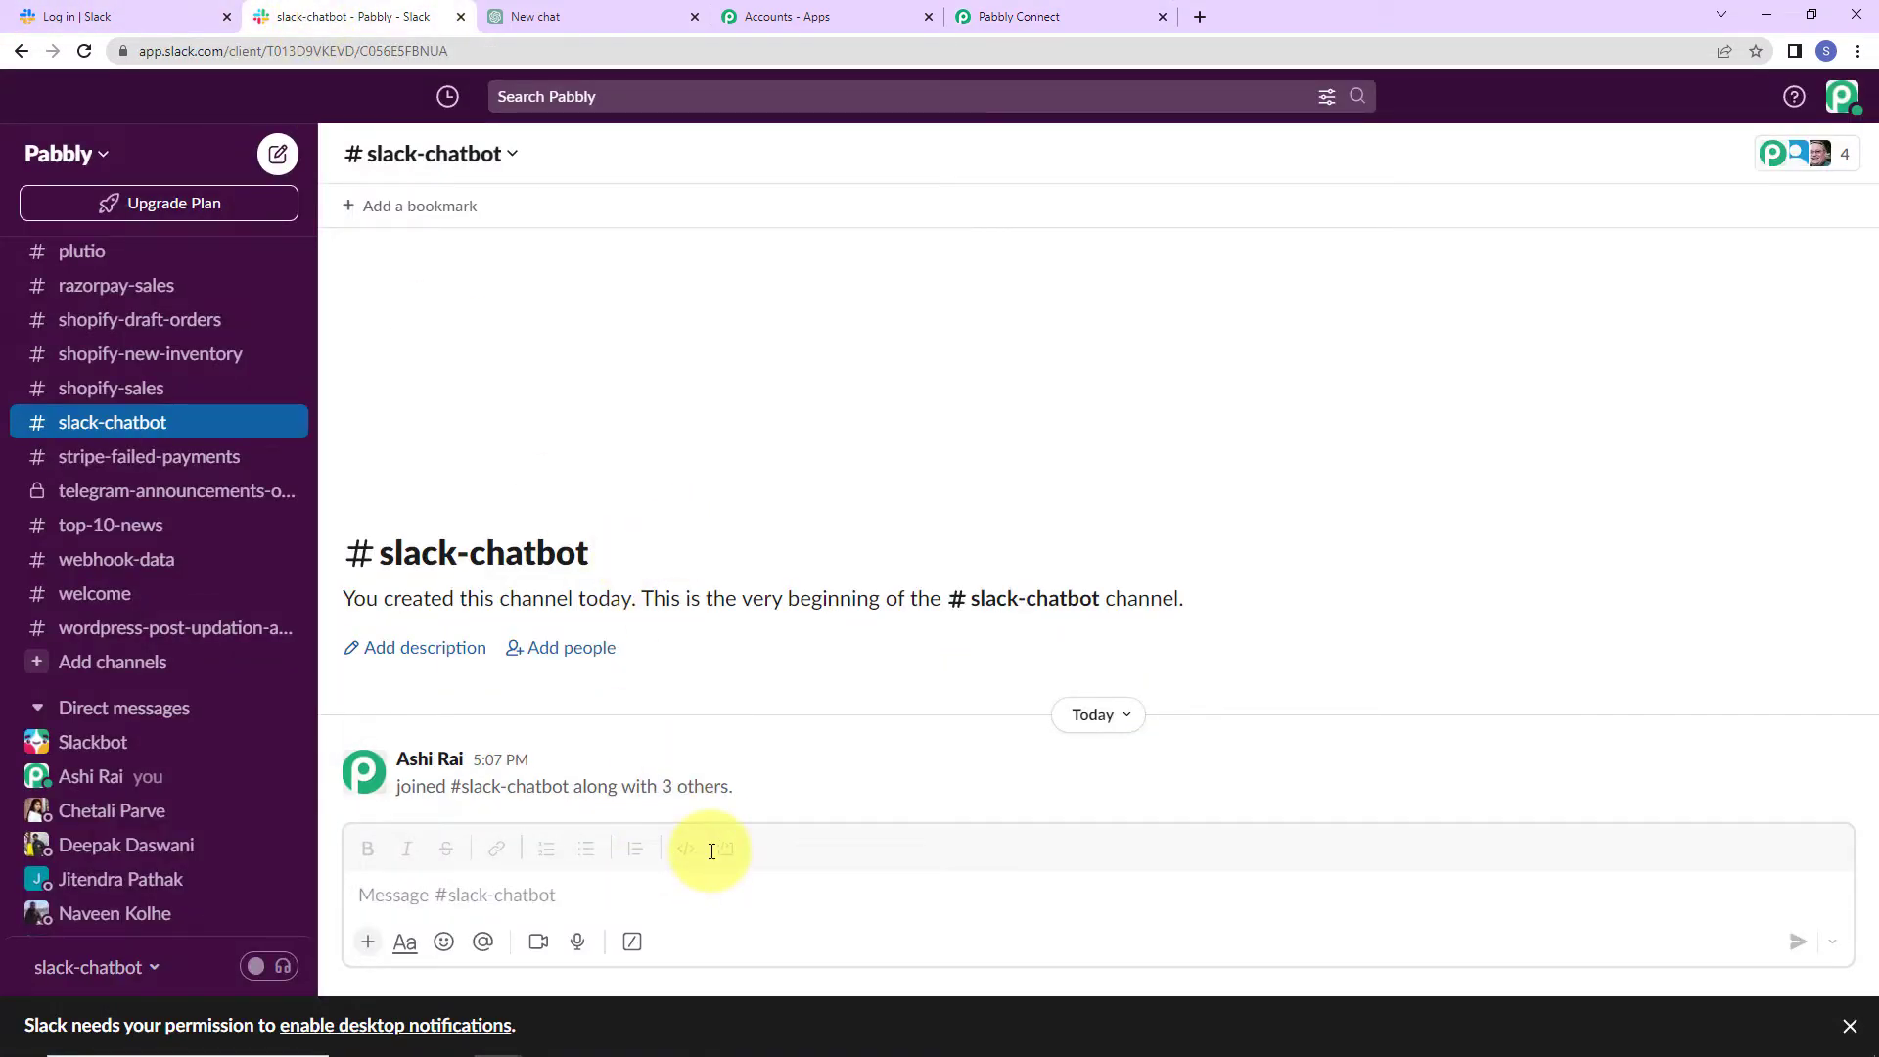
{"action": "left_click", "coordinate": [601, 895]}
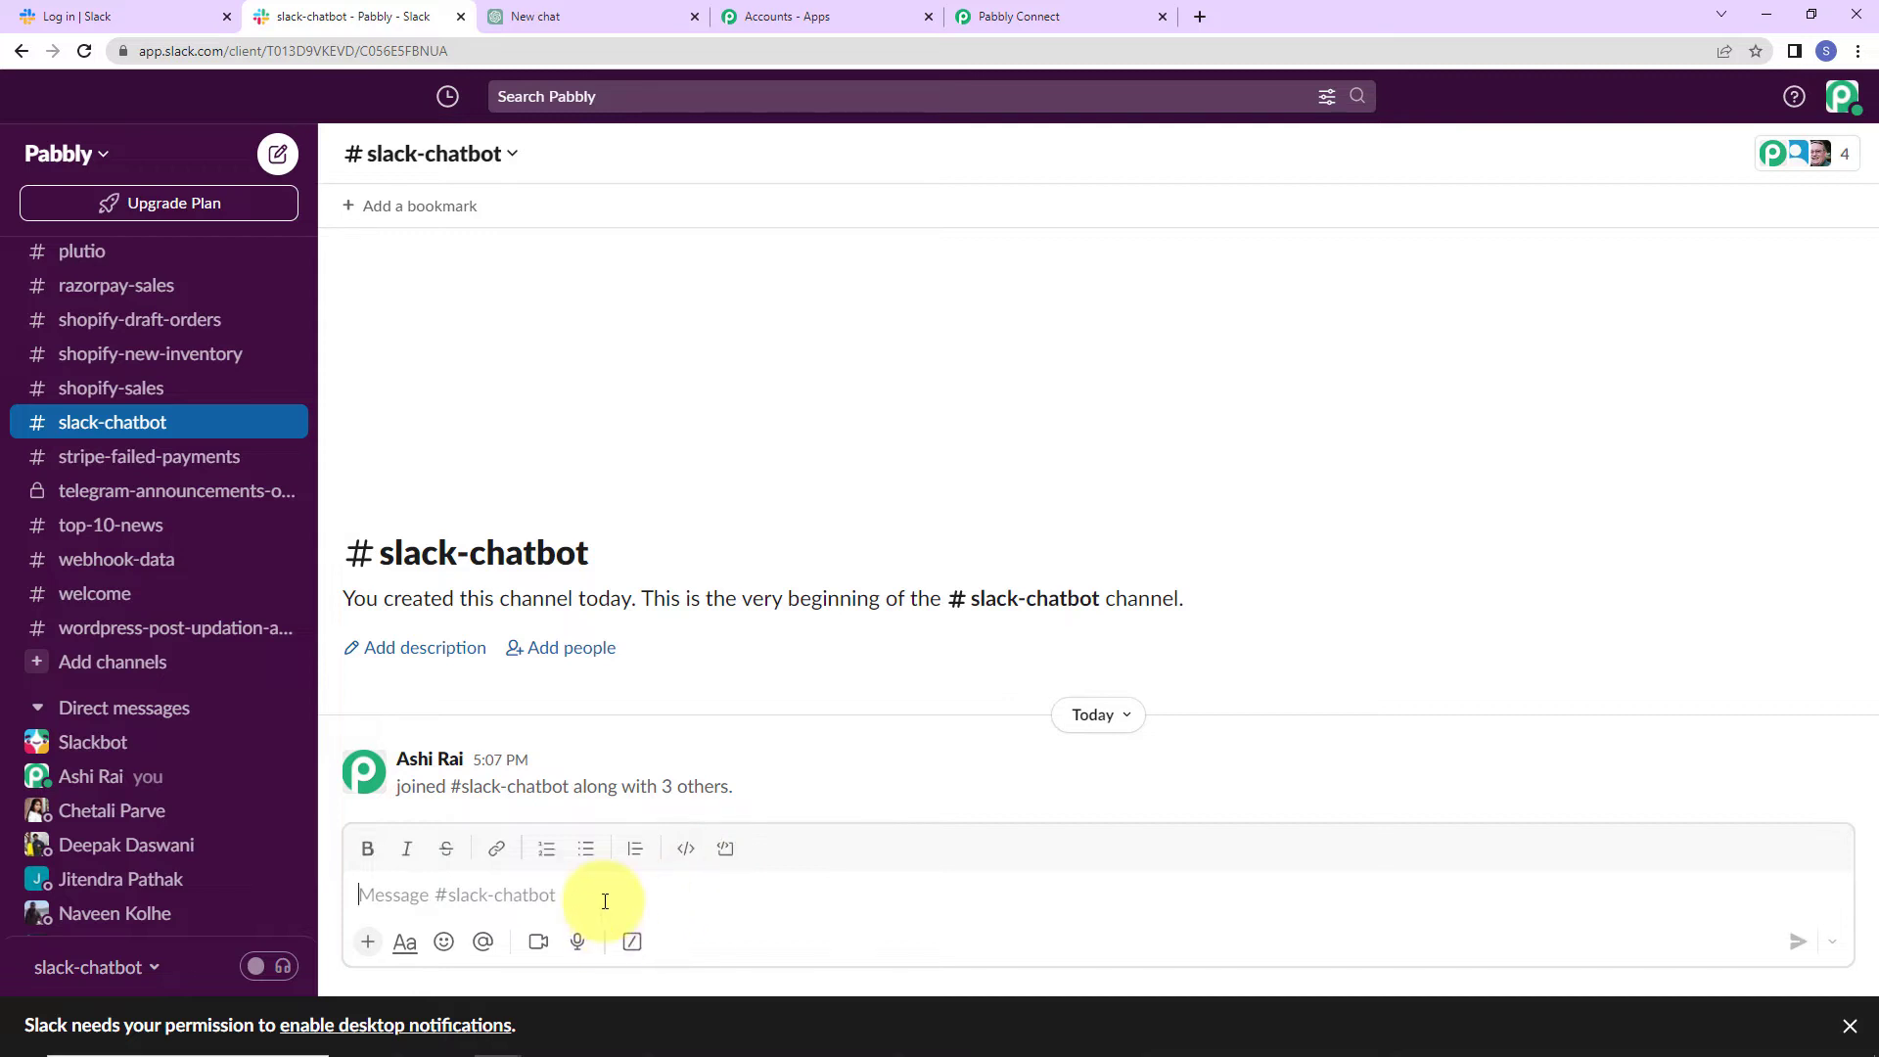
{"action": "type", "text": "Write an article on Energy Conservation in 100 words."}
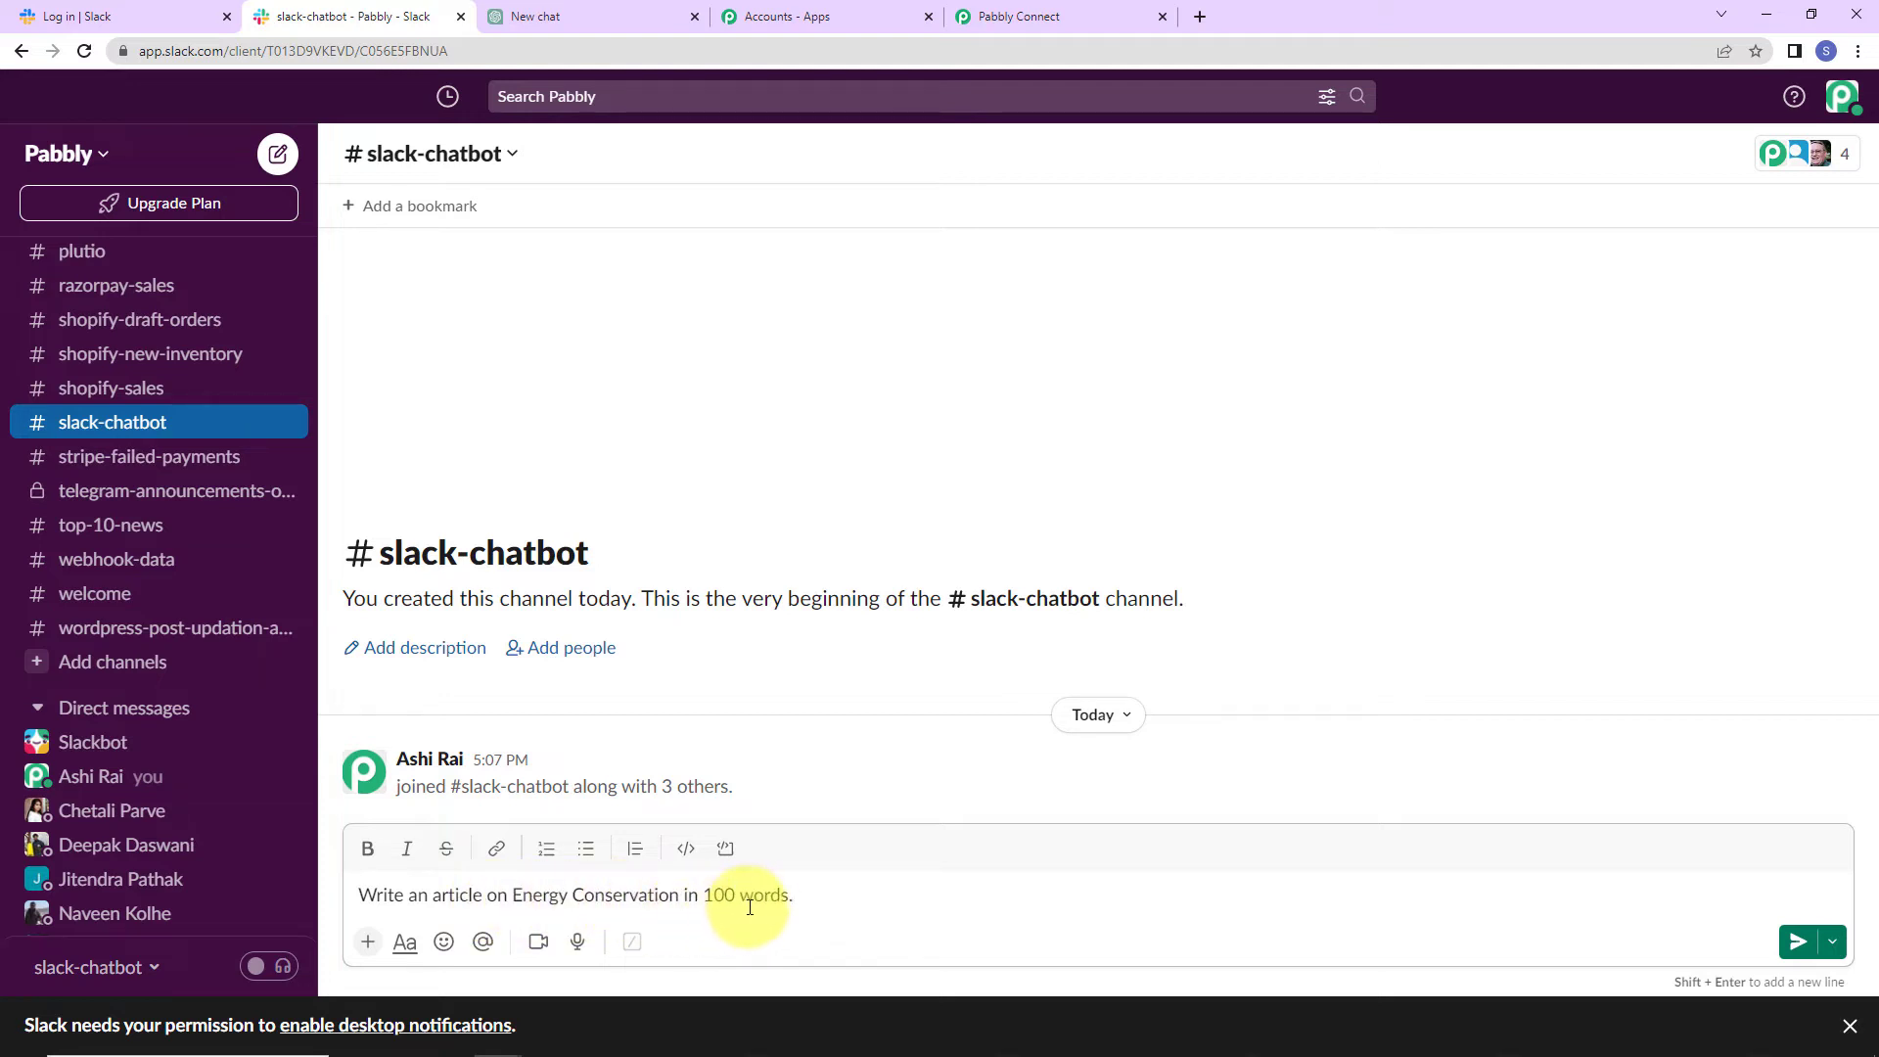
{"action": "left_click", "coordinate": [1799, 941]}
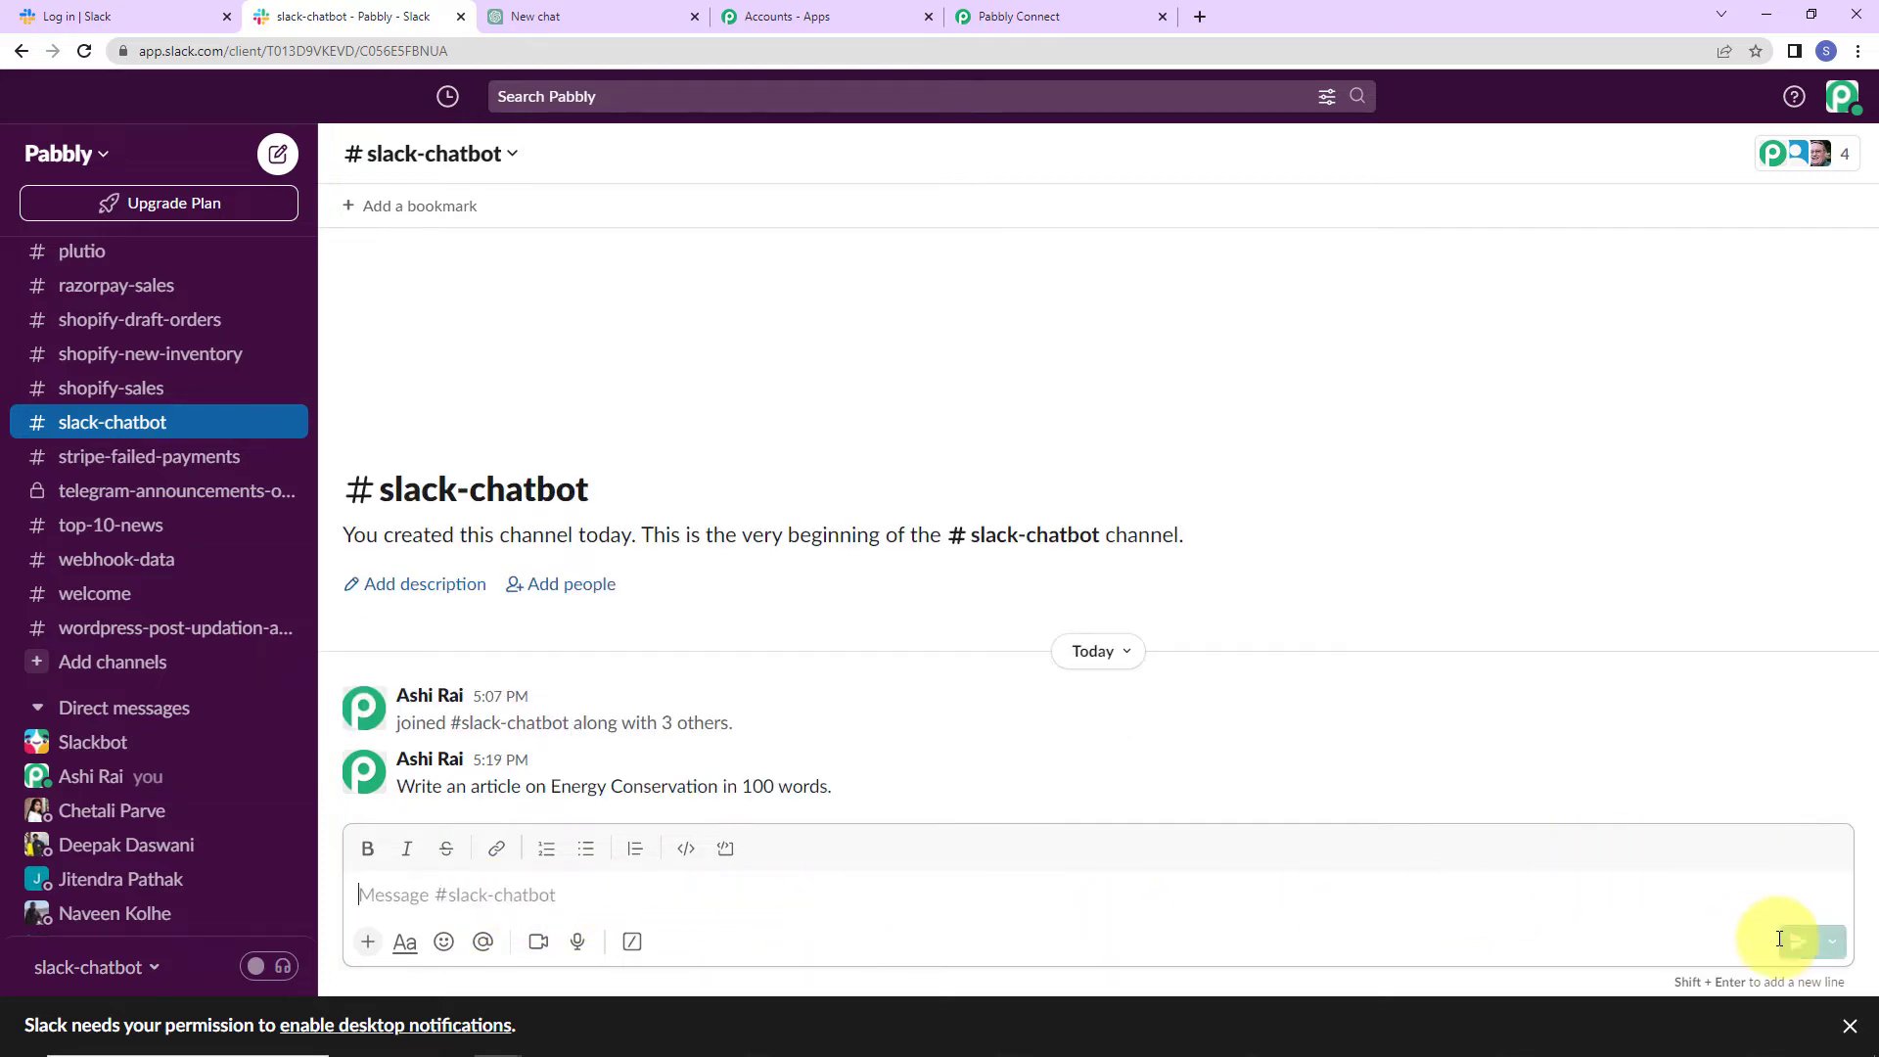
Switch back to Pabbly Connect and resend the Slack trigger's test request to capture the newly posted message.
{"action": "left_click", "coordinate": [1061, 20]}
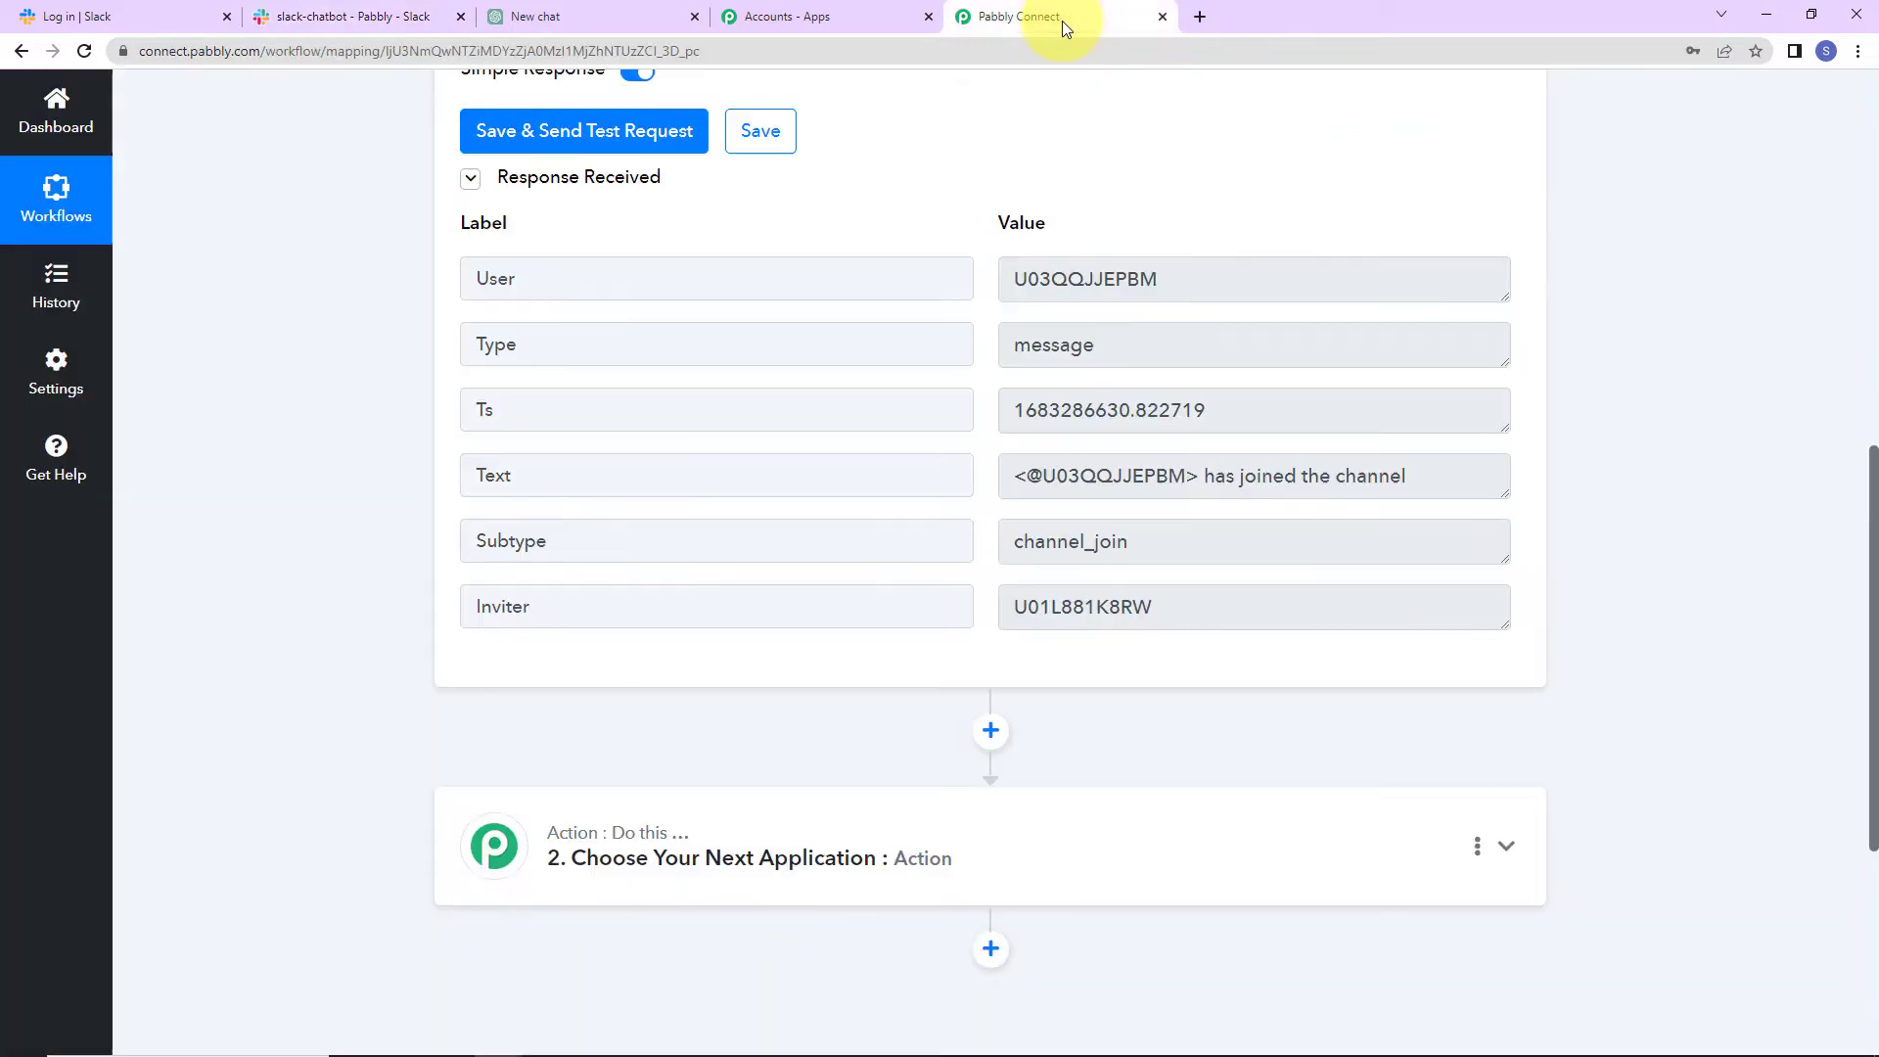
{"action": "left_click", "coordinate": [641, 130]}
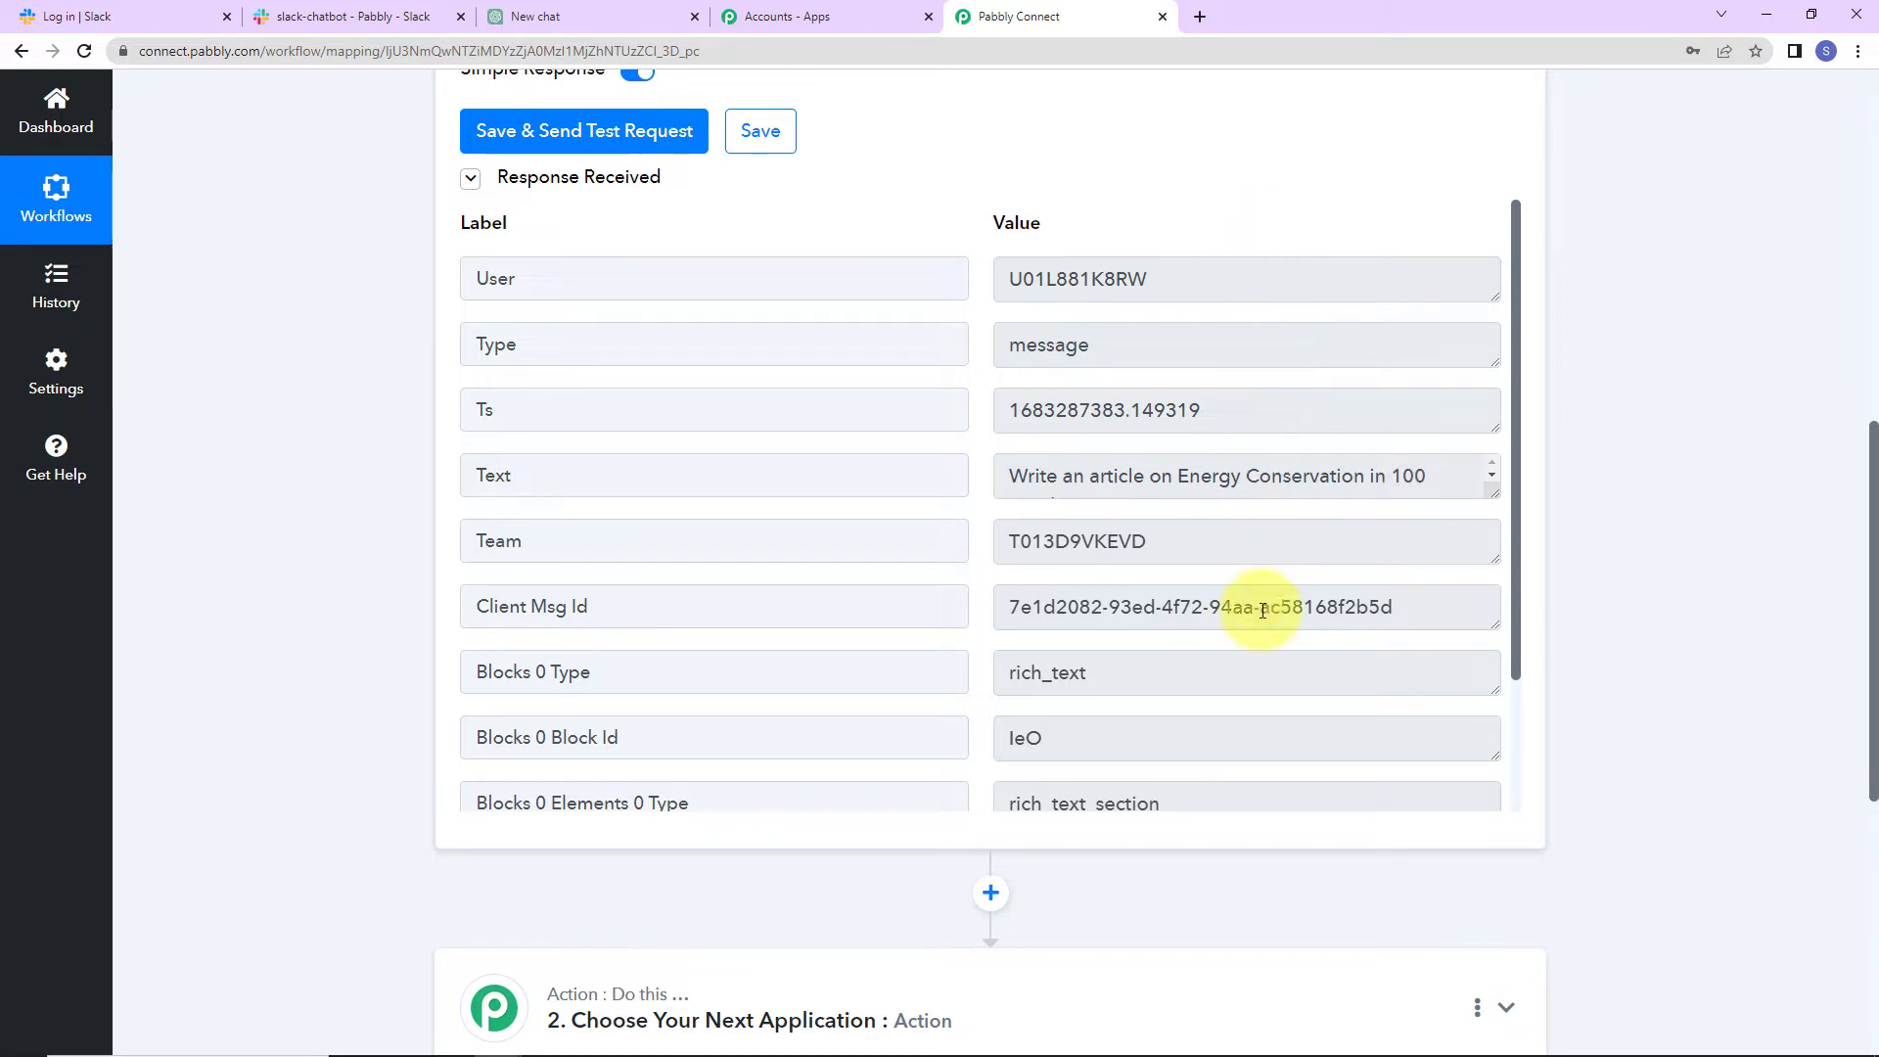
Set the workflow's second application to ChatGPT with Ask ChatGPT as the action event.
{"action": "scroll", "coordinate": [1587, 518], "scroll_direction": "down", "scroll_amount": 2}
{"action": "scroll", "coordinate": [1587, 518], "scroll_direction": "down", "scroll_amount": 3}
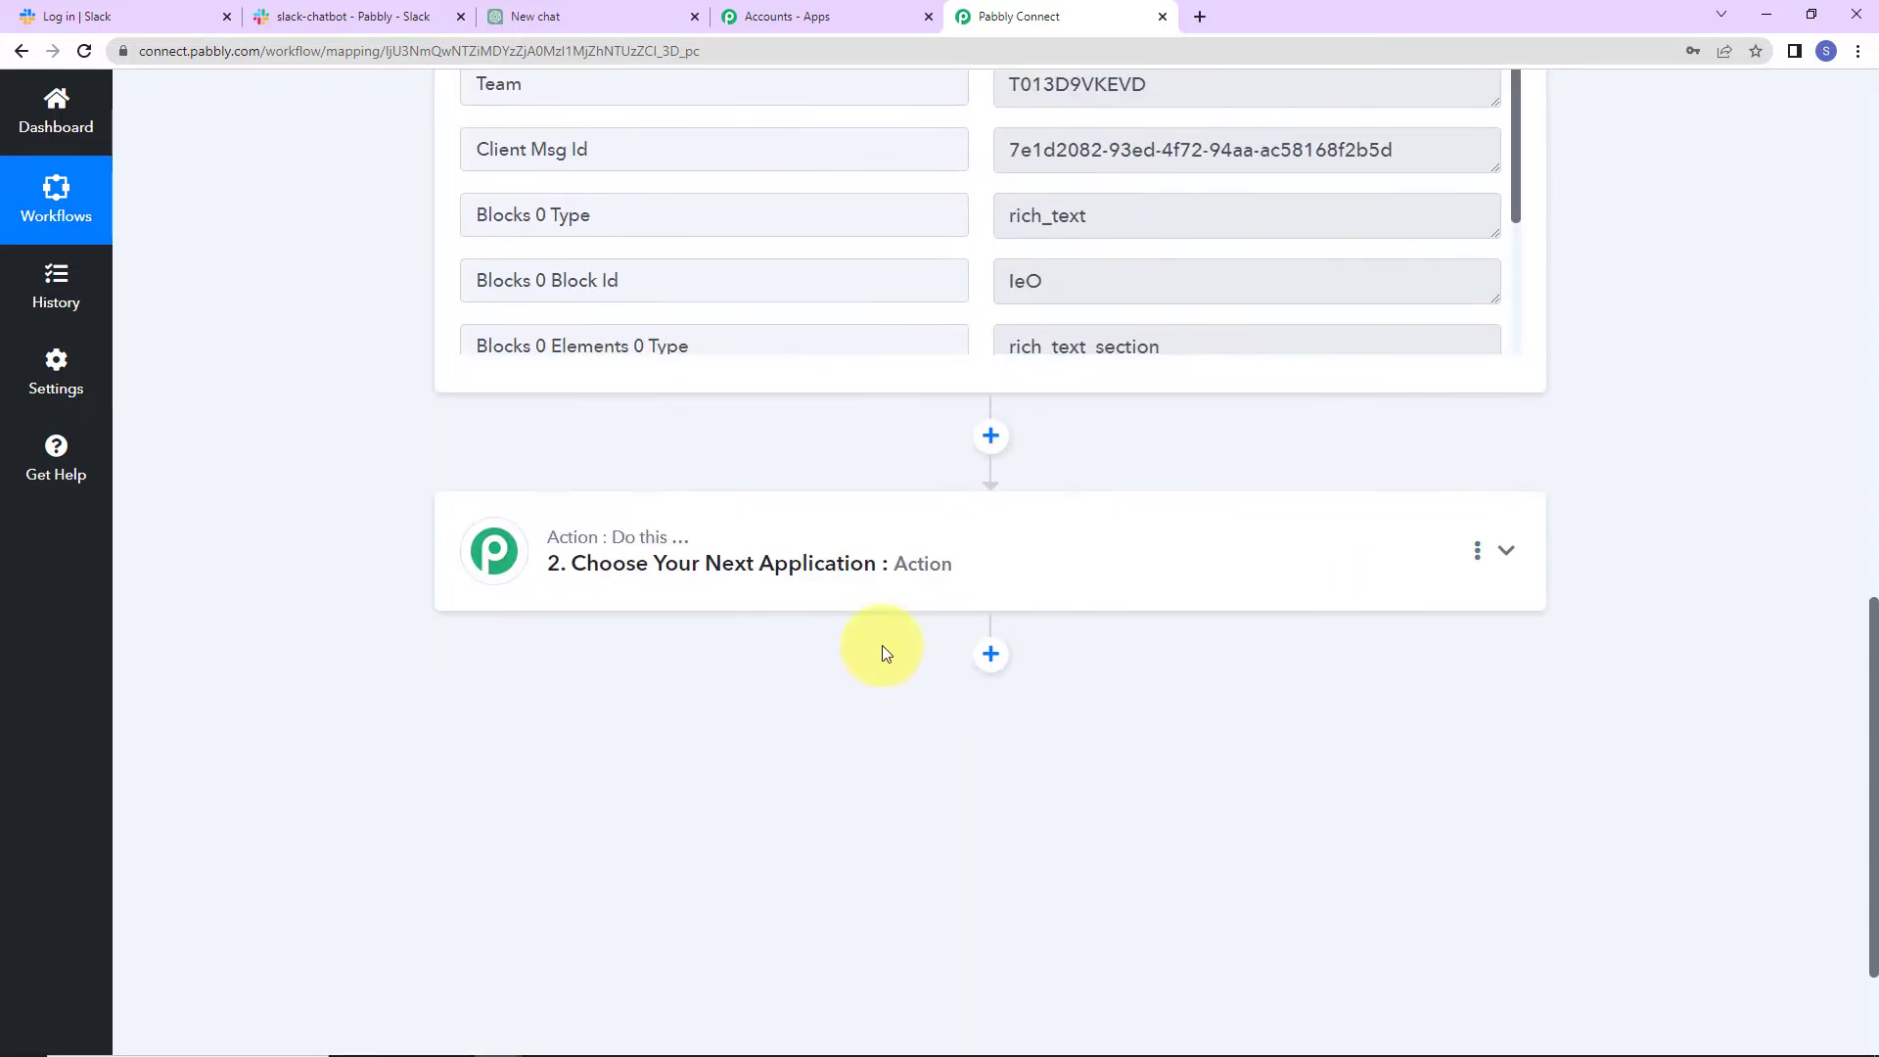
{"action": "left_click", "coordinate": [568, 566]}
{"action": "left_click", "coordinate": [571, 687]}
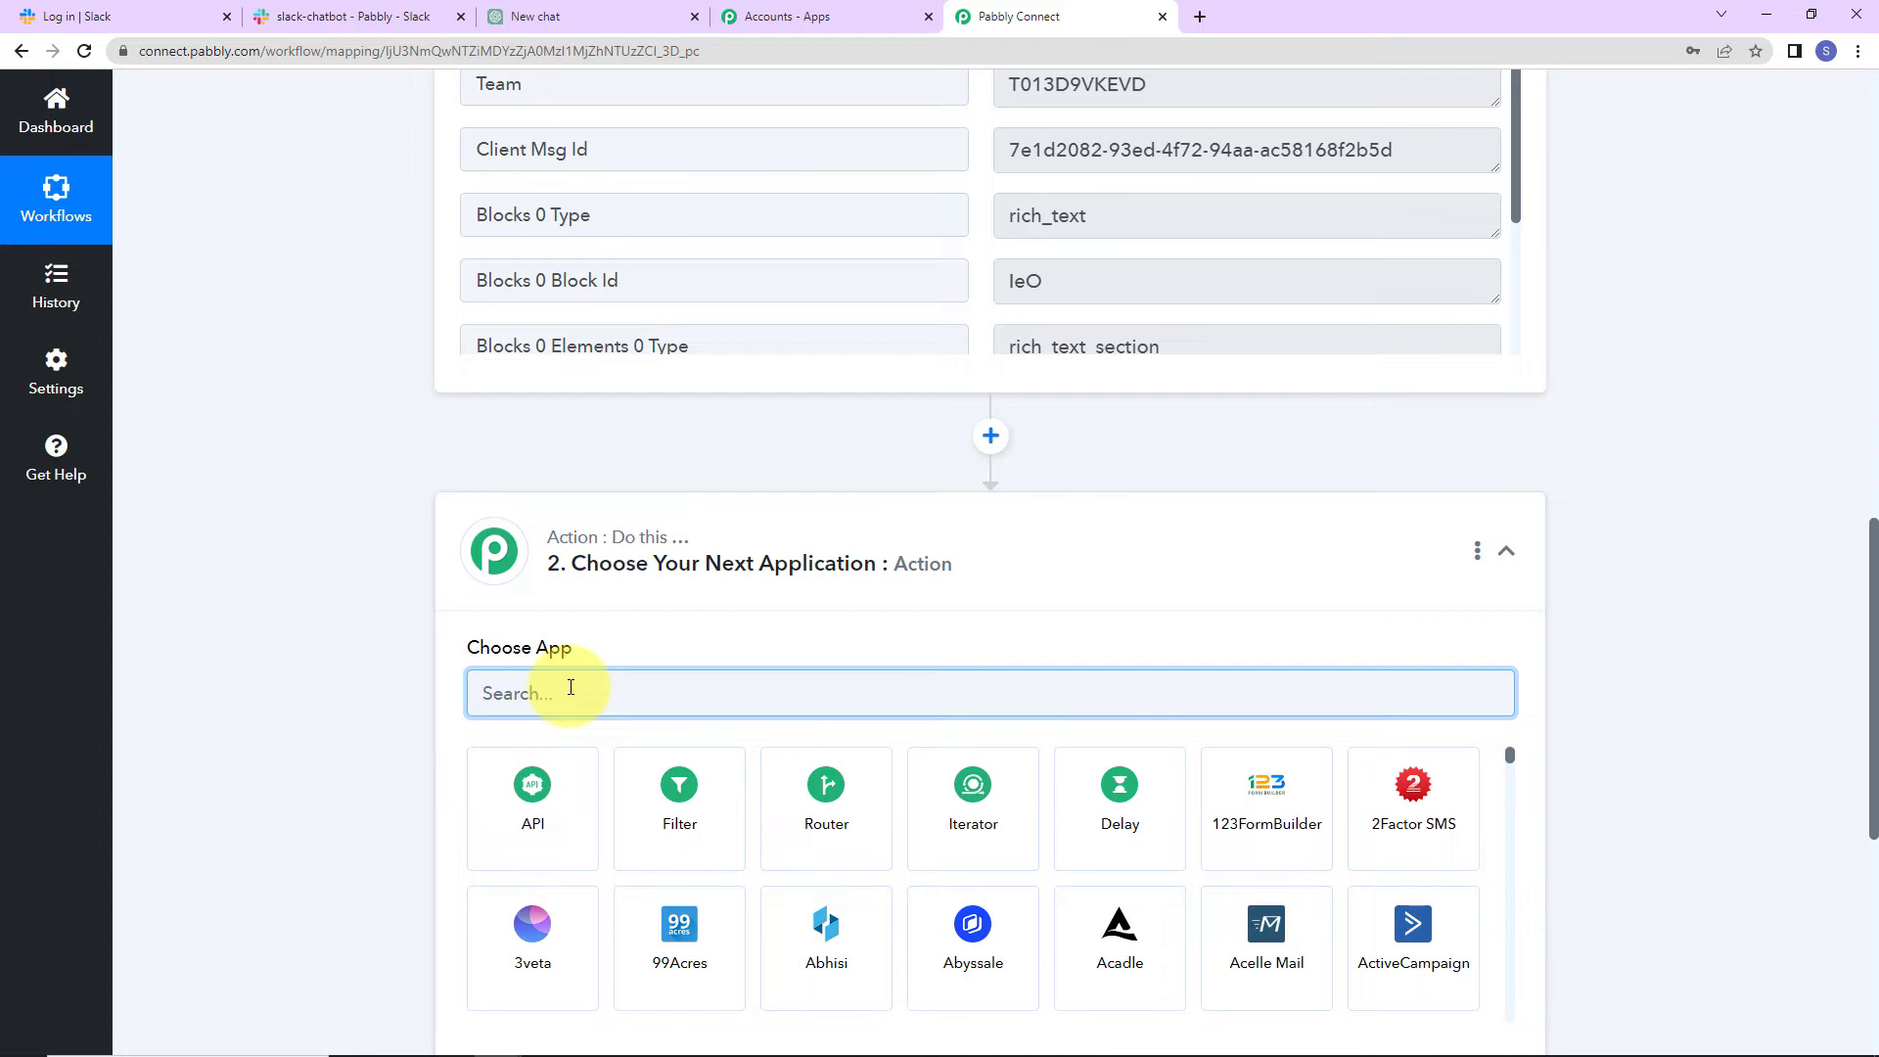
{"action": "type", "text": "chat"}
{"action": "left_click", "coordinate": [516, 835]}
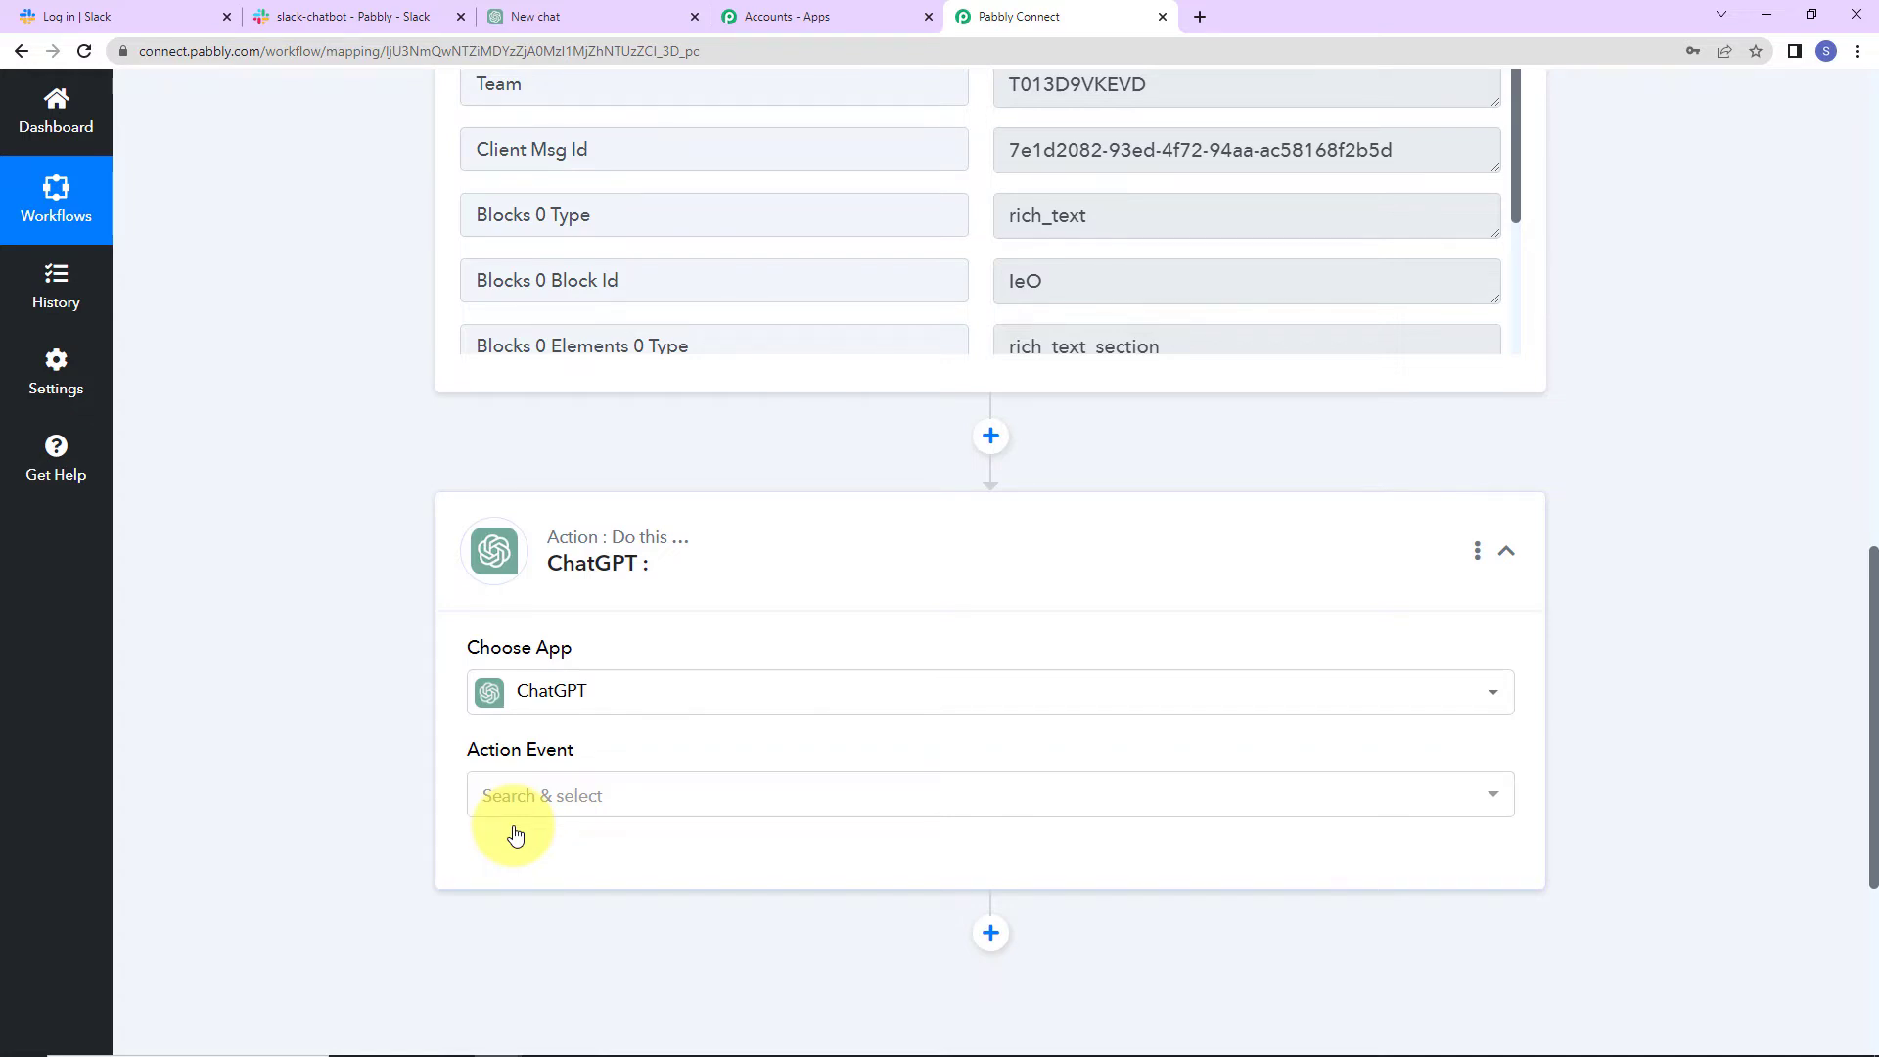
{"action": "left_click", "coordinate": [504, 796]}
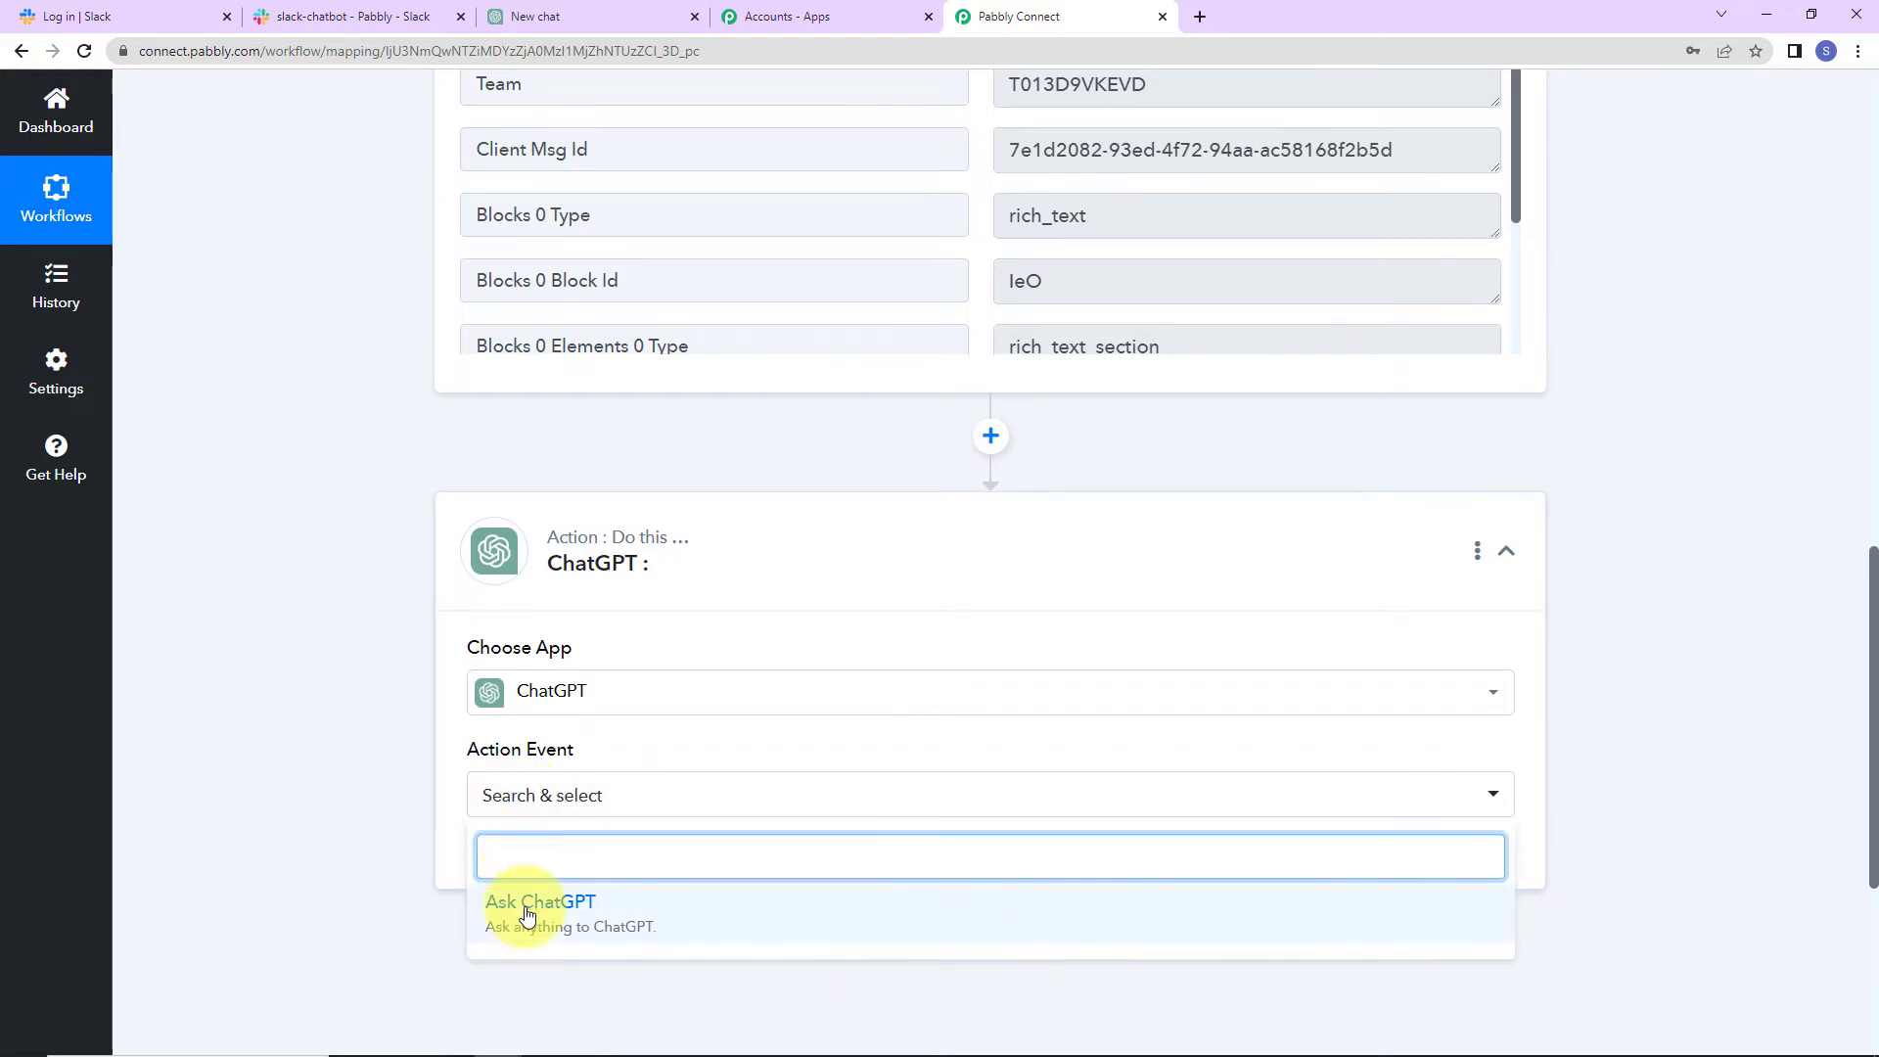
{"action": "left_click", "coordinate": [526, 903]}
Start adding a new ChatGPT connection for the action and open the linked OpenAI API Keys page.
{"action": "left_click", "coordinate": [511, 867]}
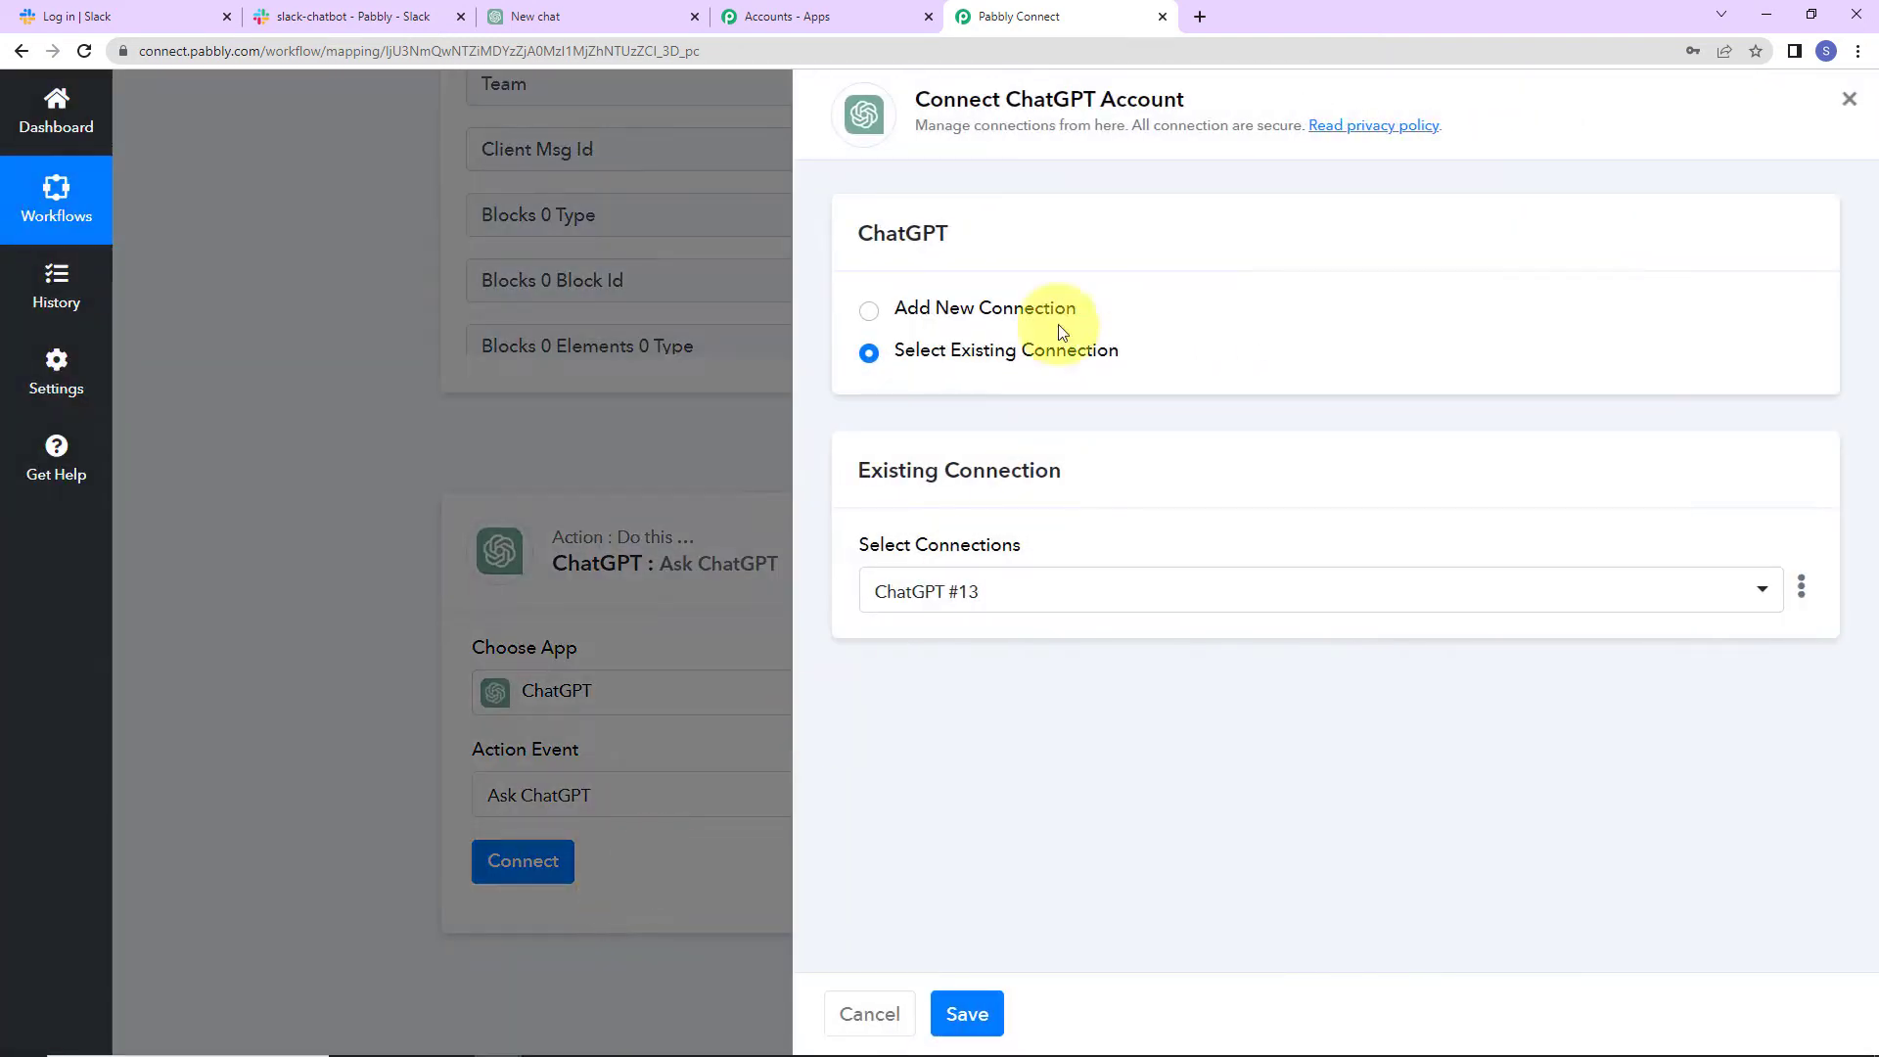
{"action": "left_click_drag", "start_coordinate": [915, 100], "coordinate": [1188, 103]}
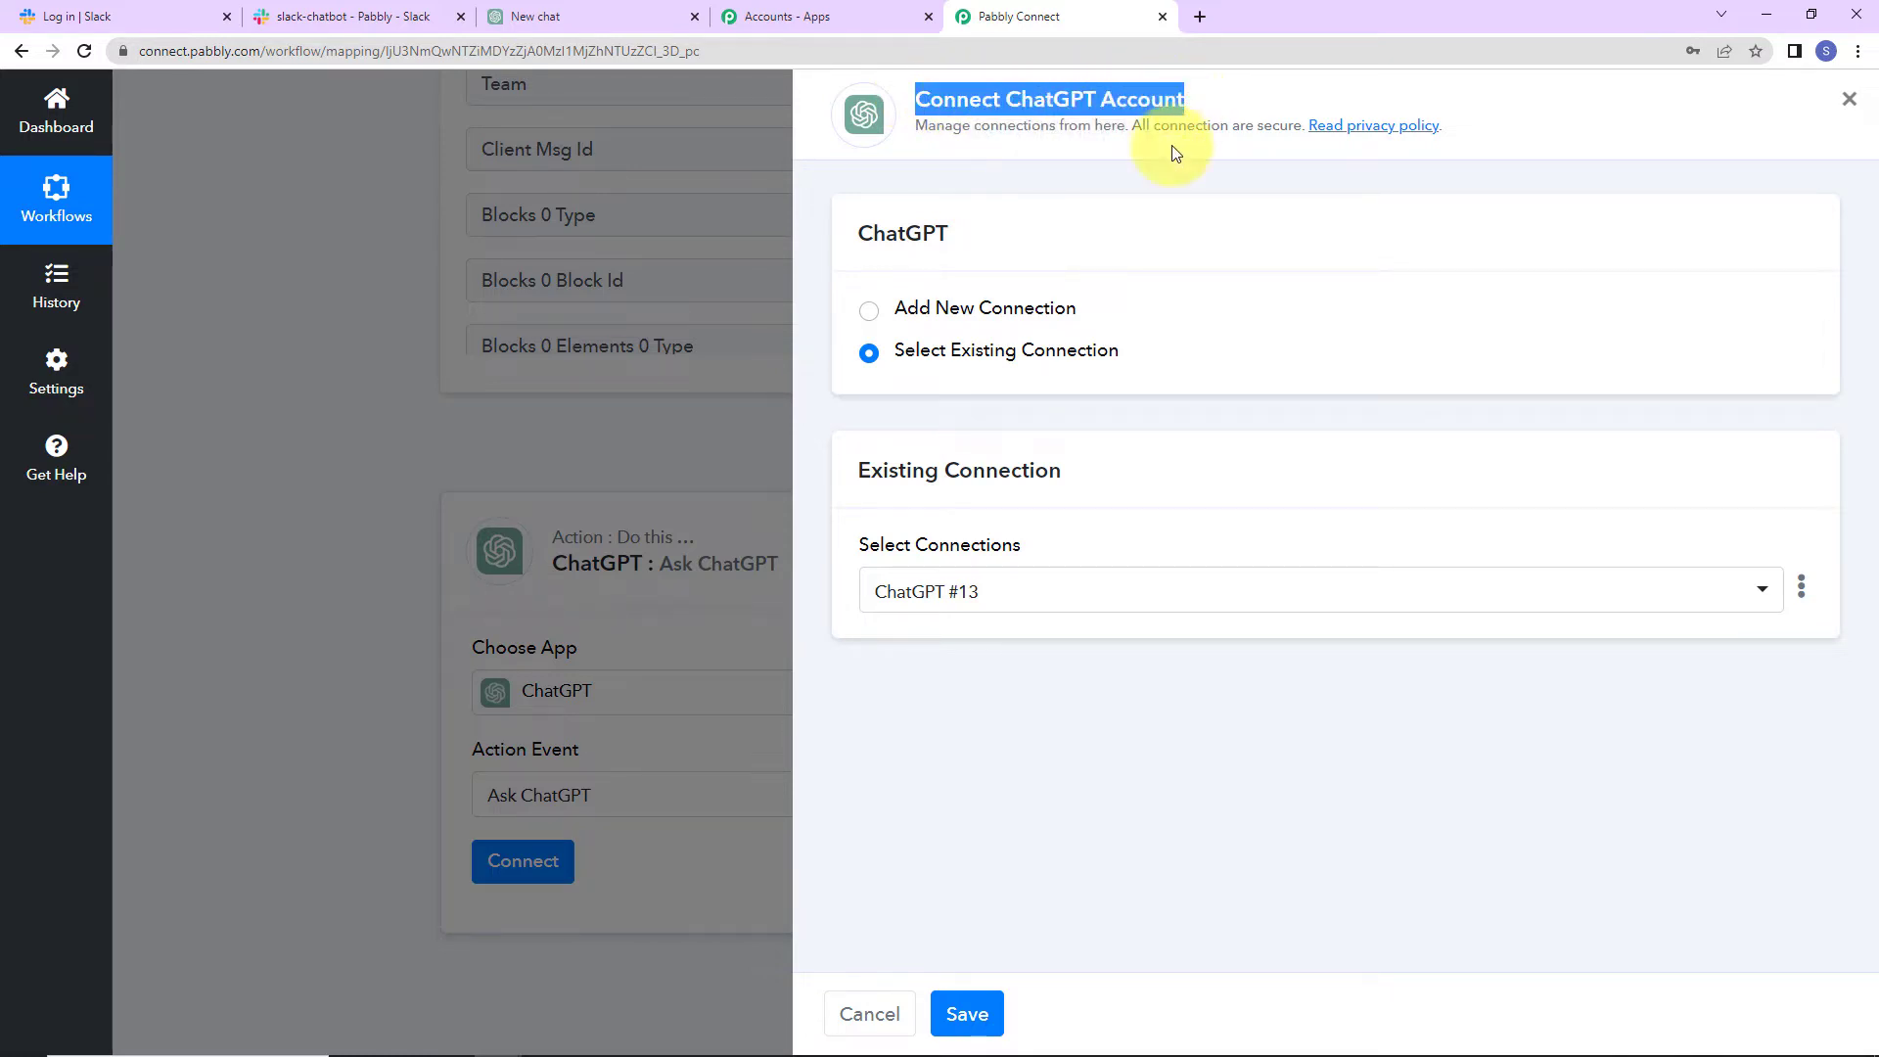
{"action": "left_click", "coordinate": [868, 310]}
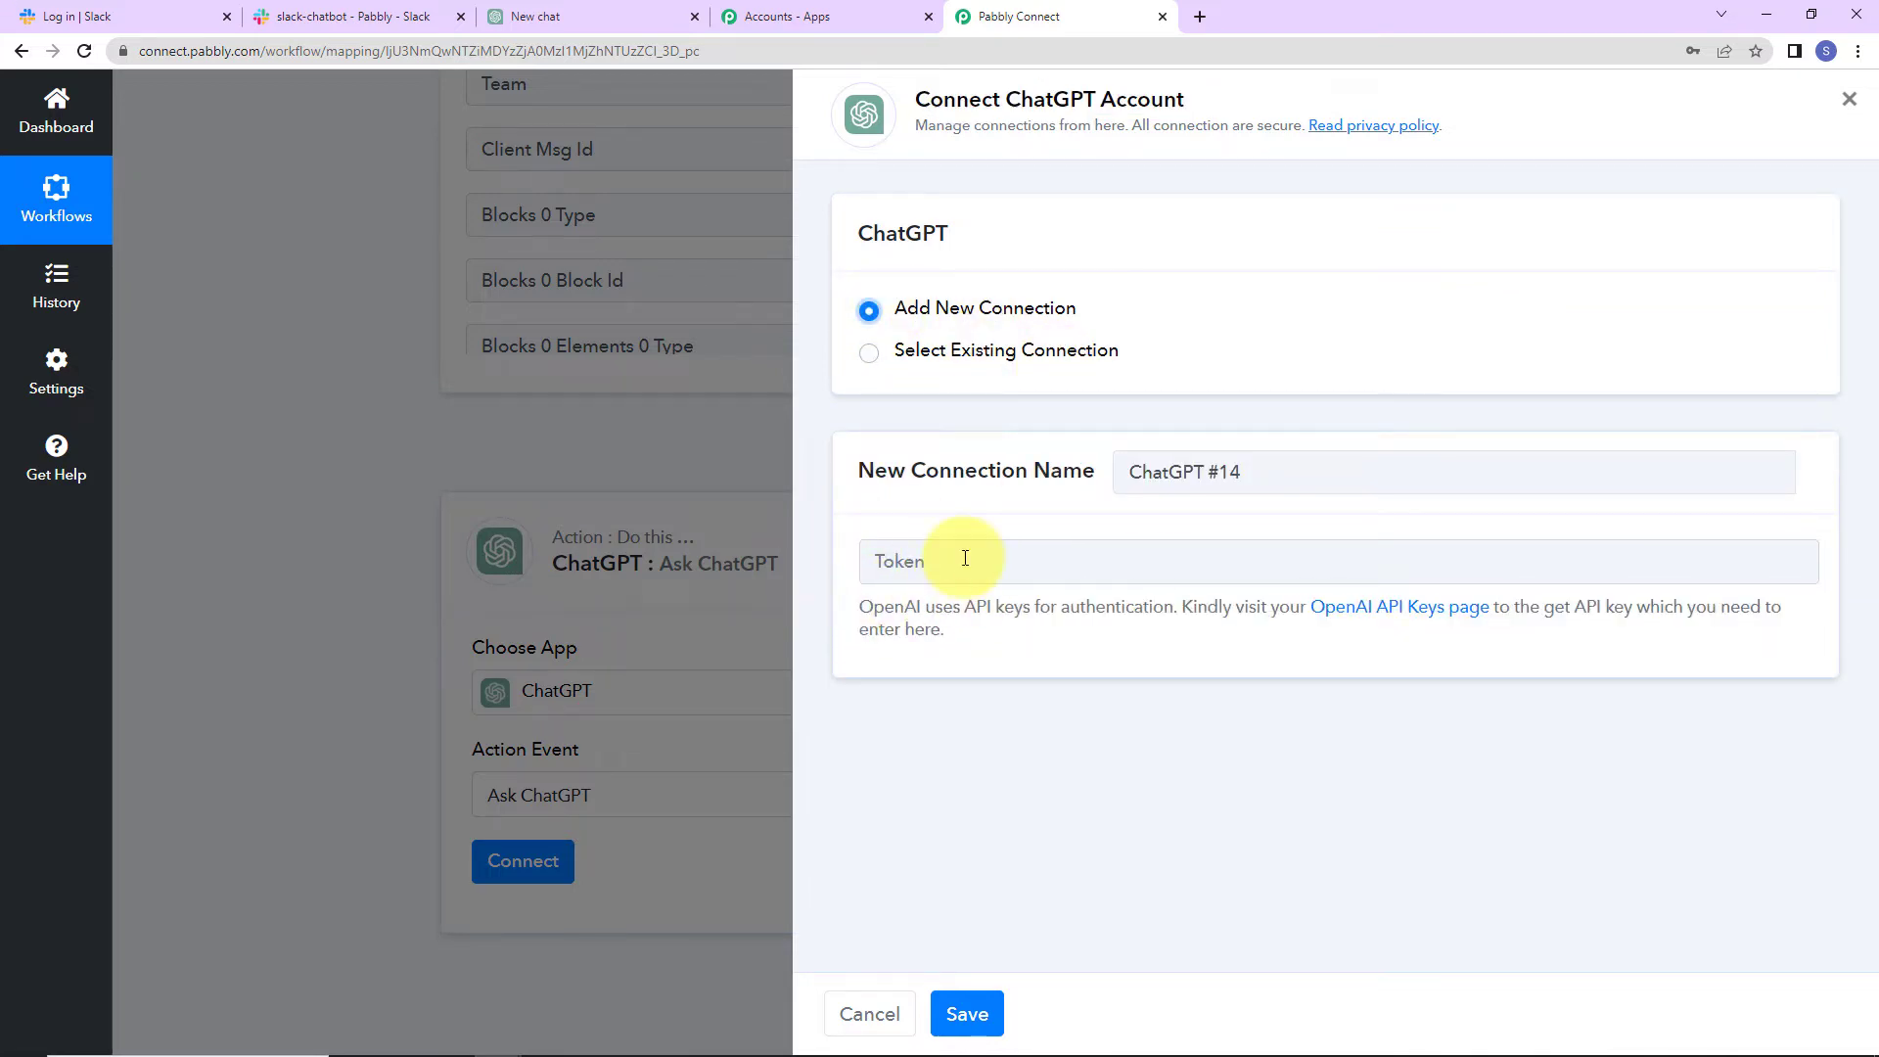
{"action": "left_click", "coordinate": [1392, 618]}
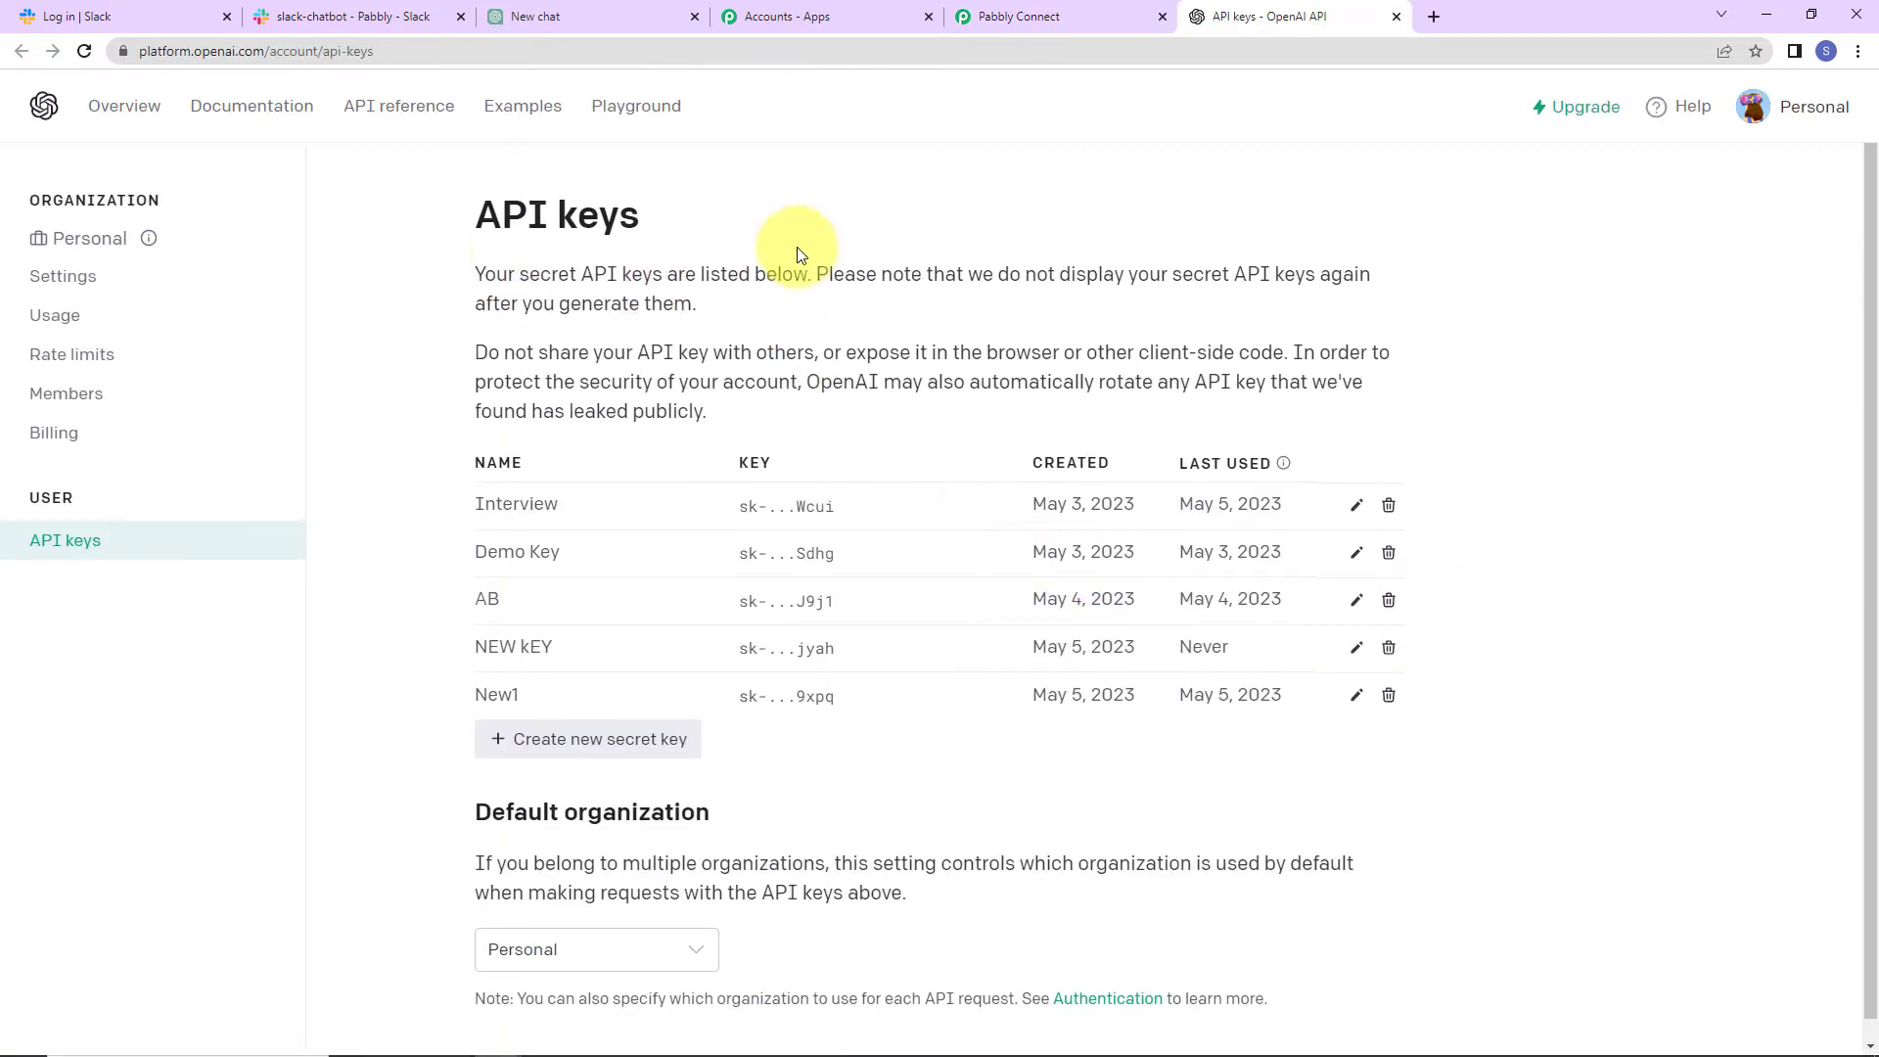
Create a new OpenAI secret key named Slack and copy the generated key.
{"action": "left_click", "coordinate": [620, 742]}
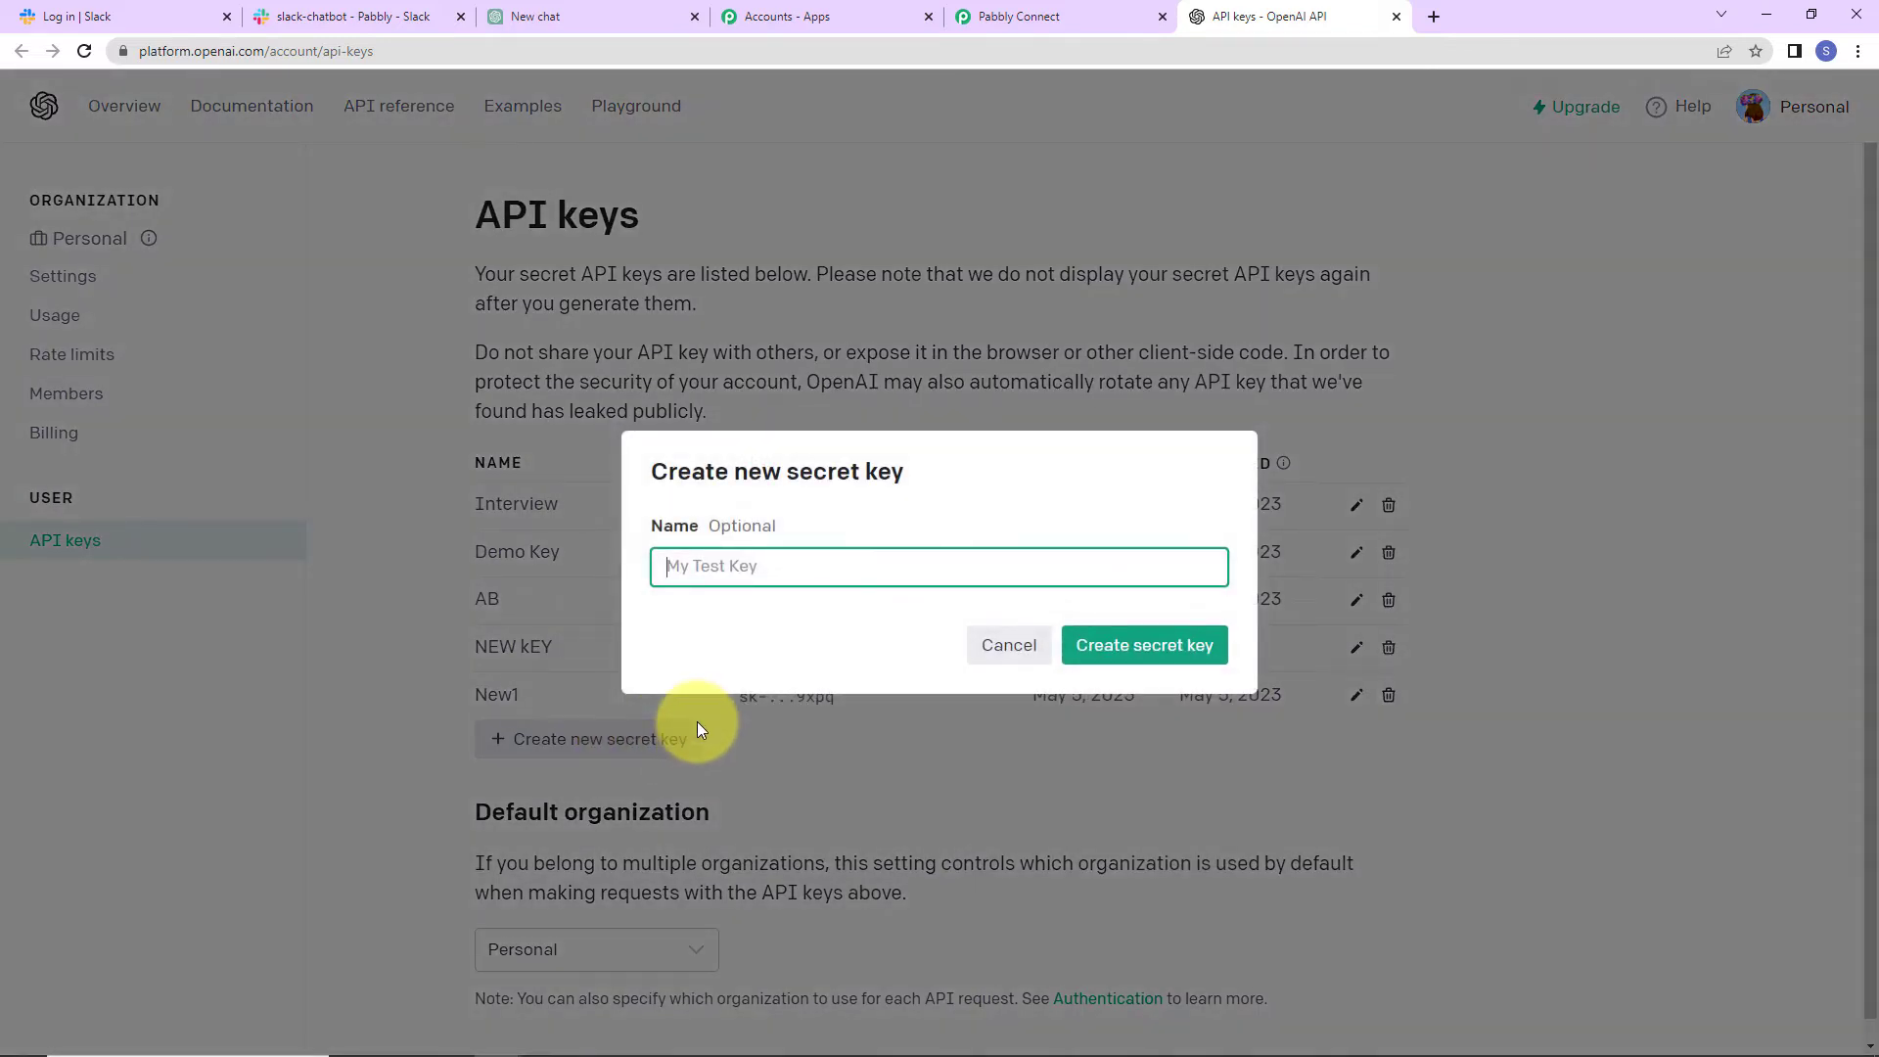
{"action": "type", "text": "Slack"}
{"action": "left_click", "coordinate": [1143, 644]}
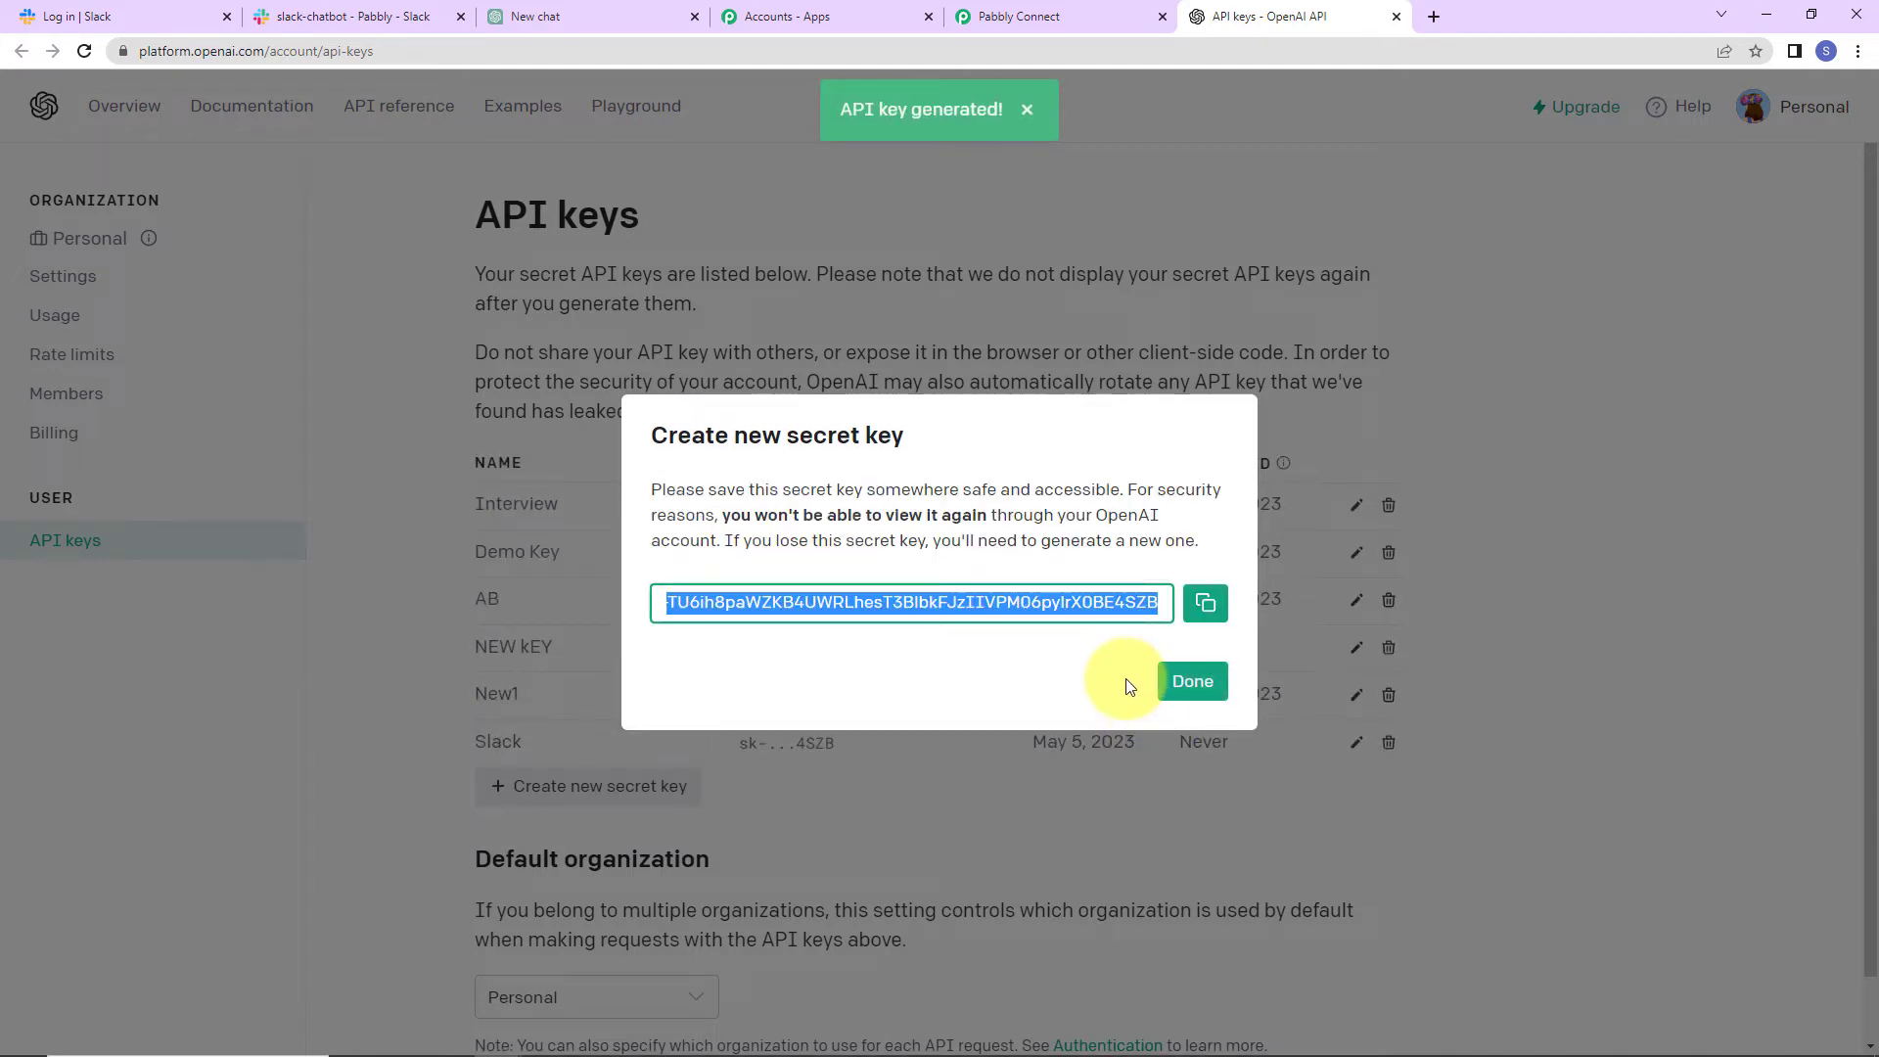
{"action": "left_click", "coordinate": [1206, 603]}
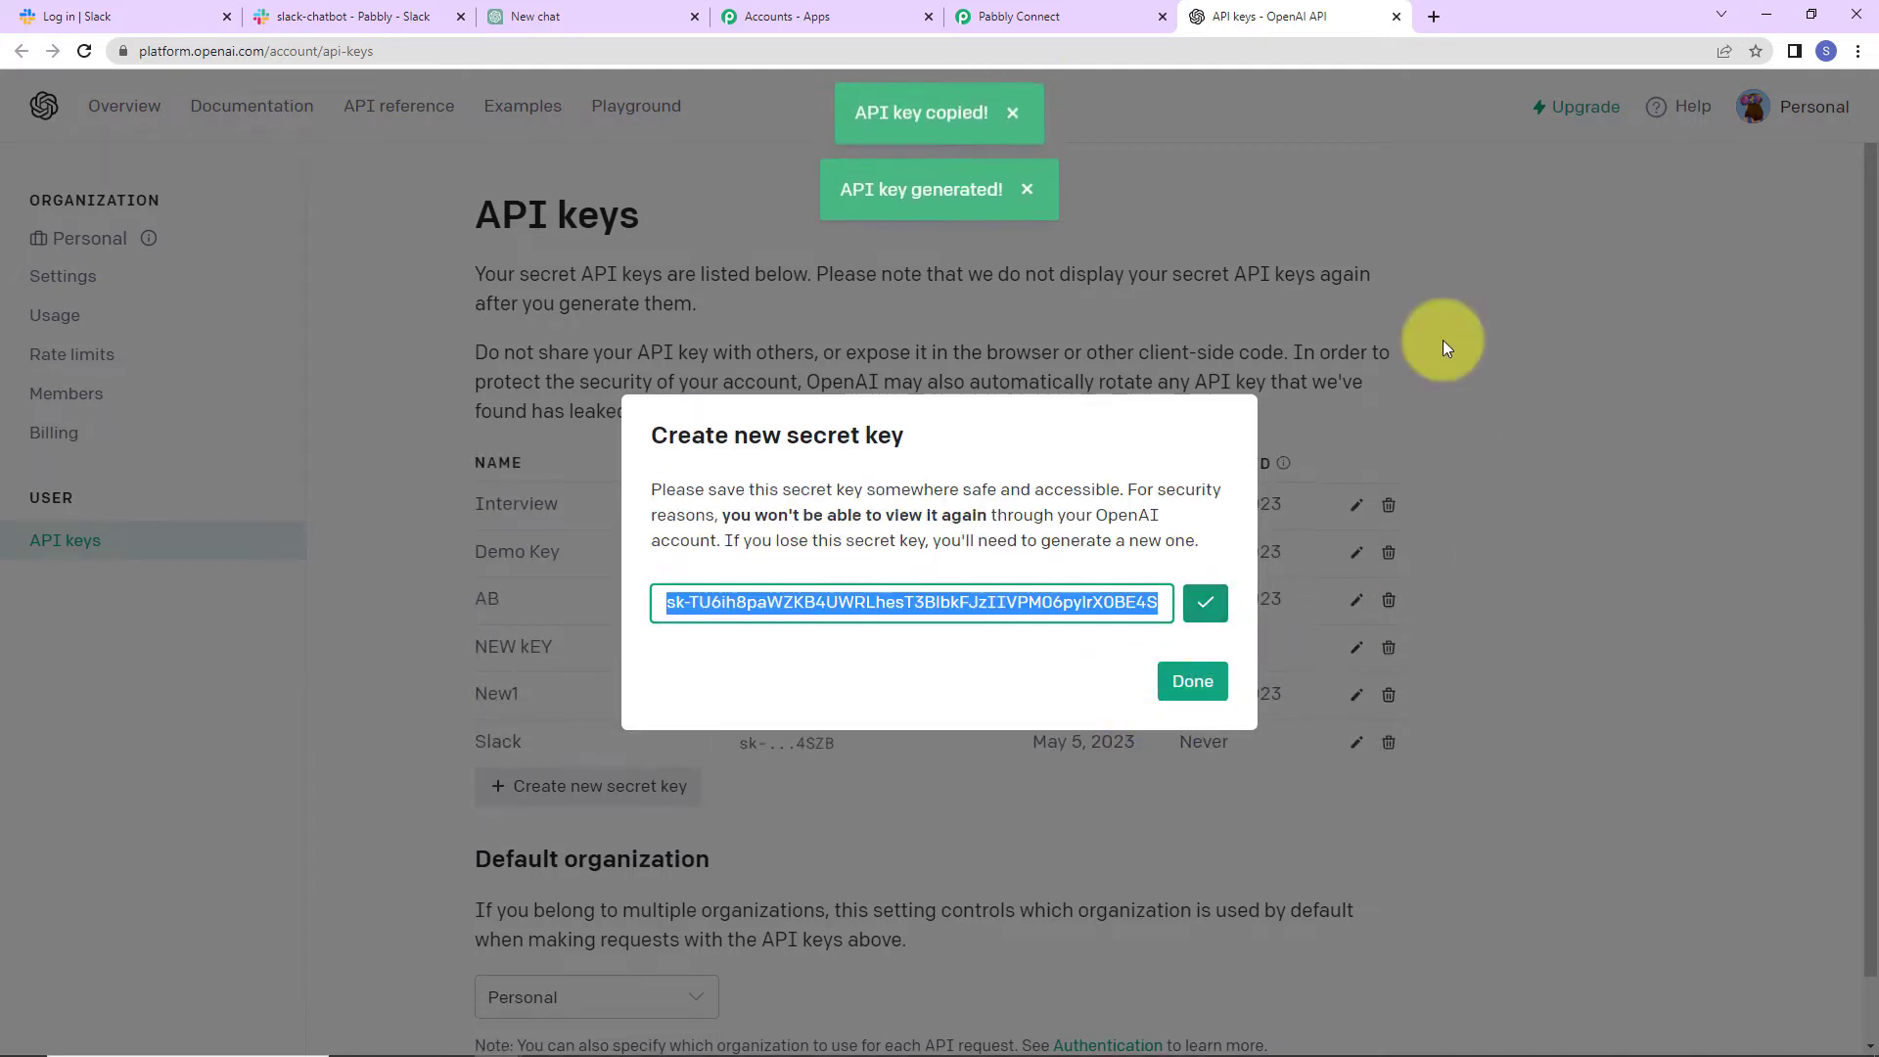
Switch back to Pabbly Connect, paste the copied API key as the connection's token, and save the ChatGPT connection.
{"action": "left_click", "coordinate": [1055, 18]}
{"action": "left_click", "coordinate": [986, 555]}
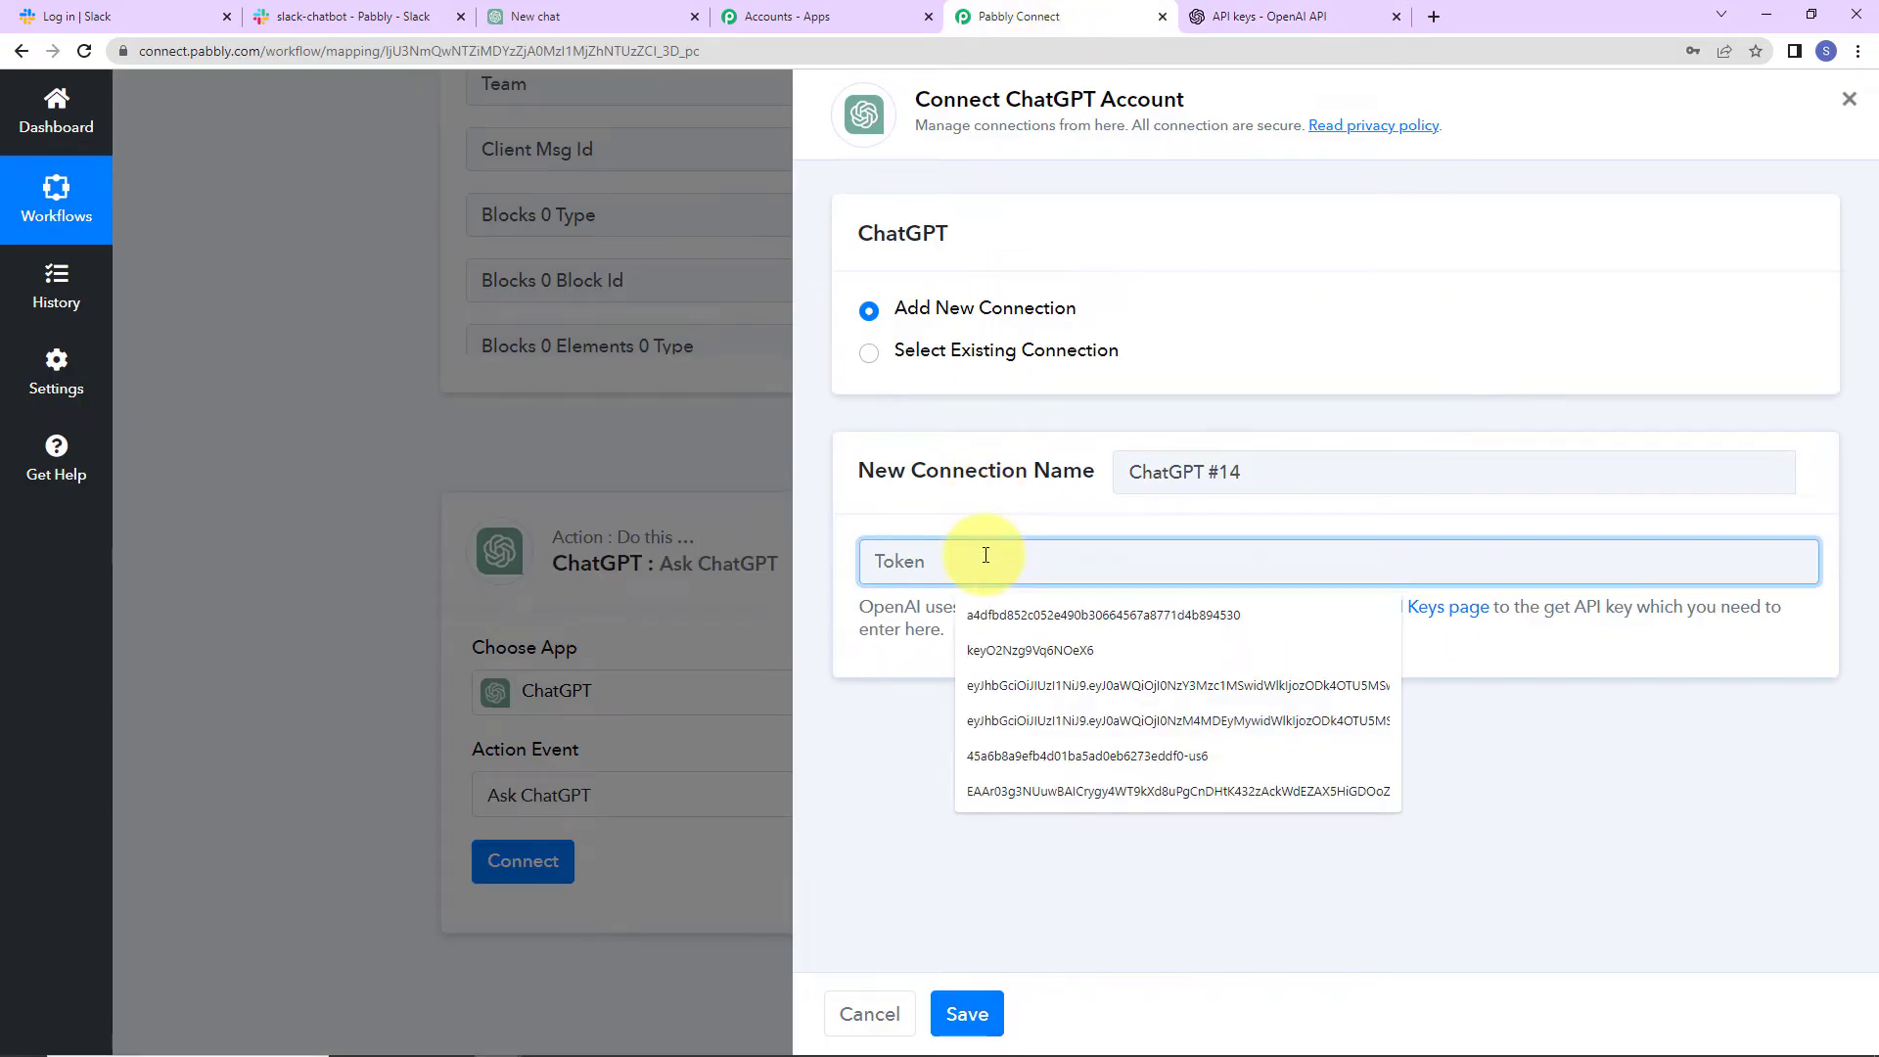
{"action": "key", "text": "ctrl+v"}
{"action": "left_click", "coordinate": [983, 1008]}
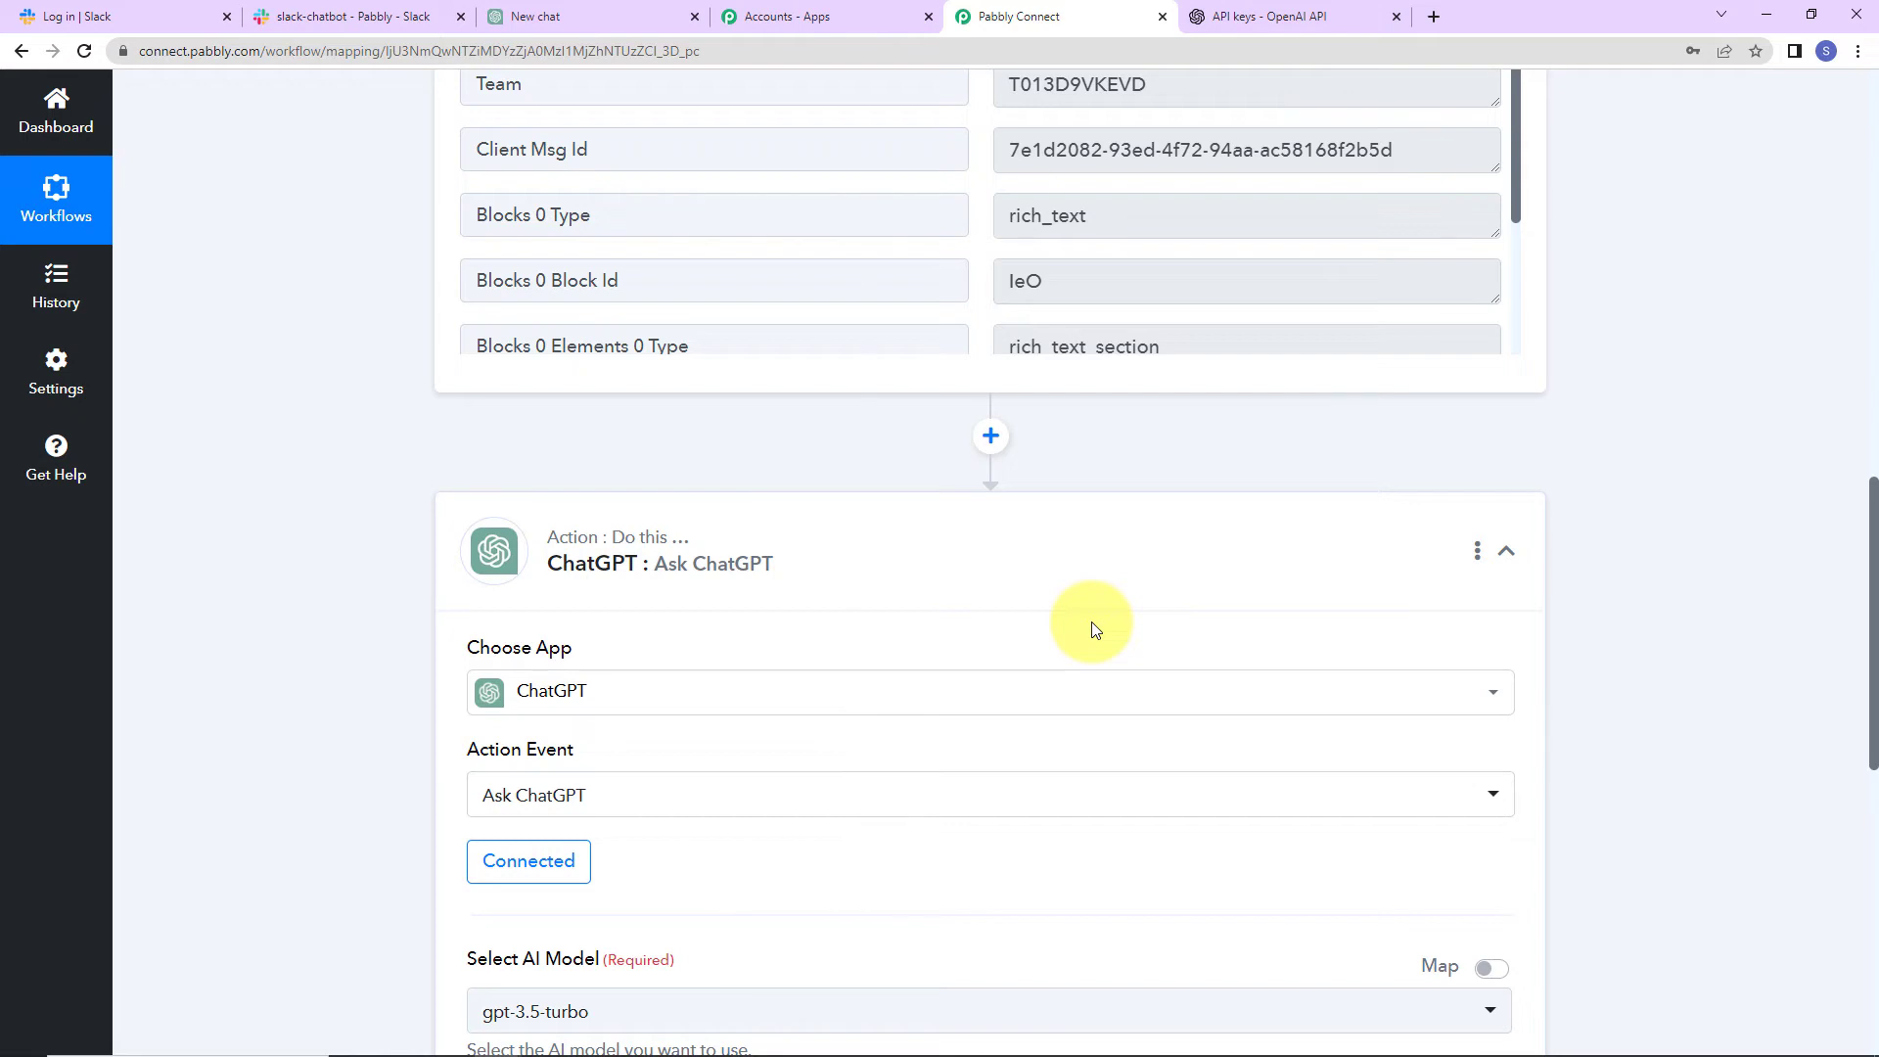
Set the ChatGPT action's AI model to gpt-3.5-turbo-0301.
{"action": "scroll", "coordinate": [1094, 628], "scroll_direction": "down", "scroll_amount": 5}
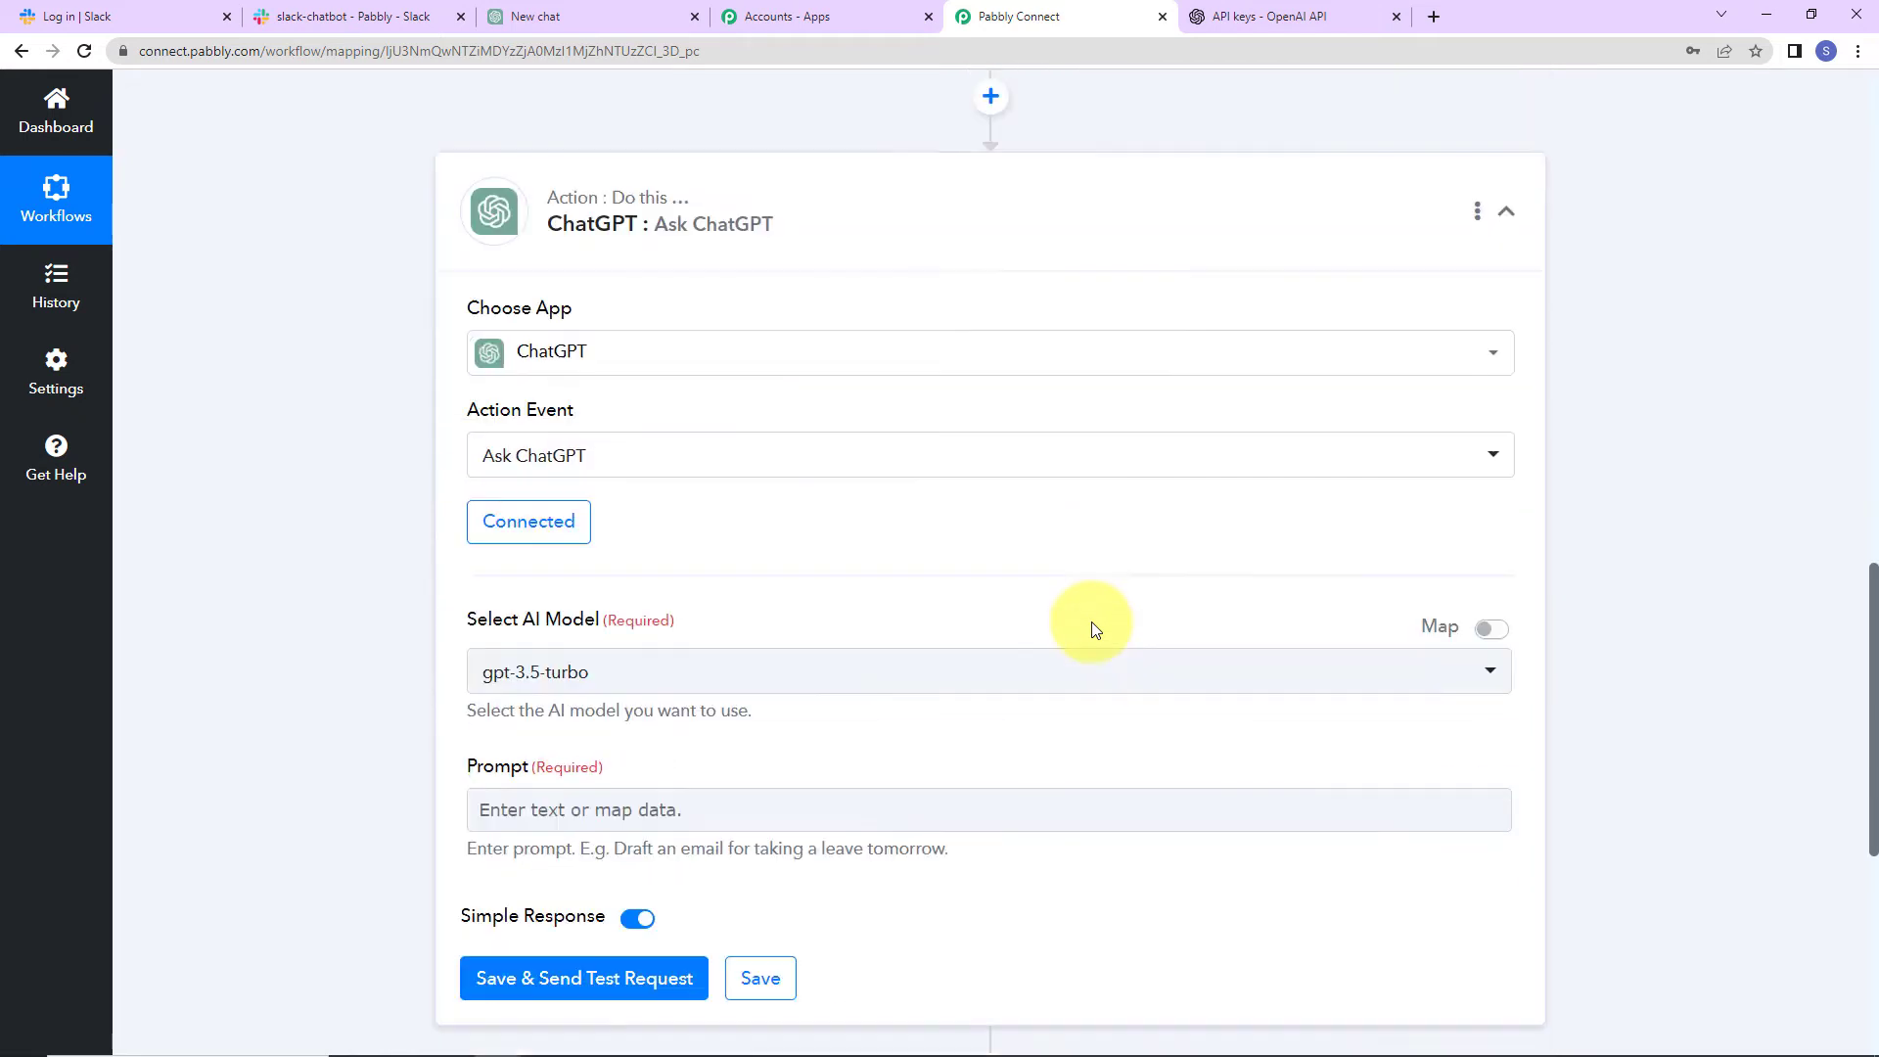
{"action": "left_click", "coordinate": [602, 556]}
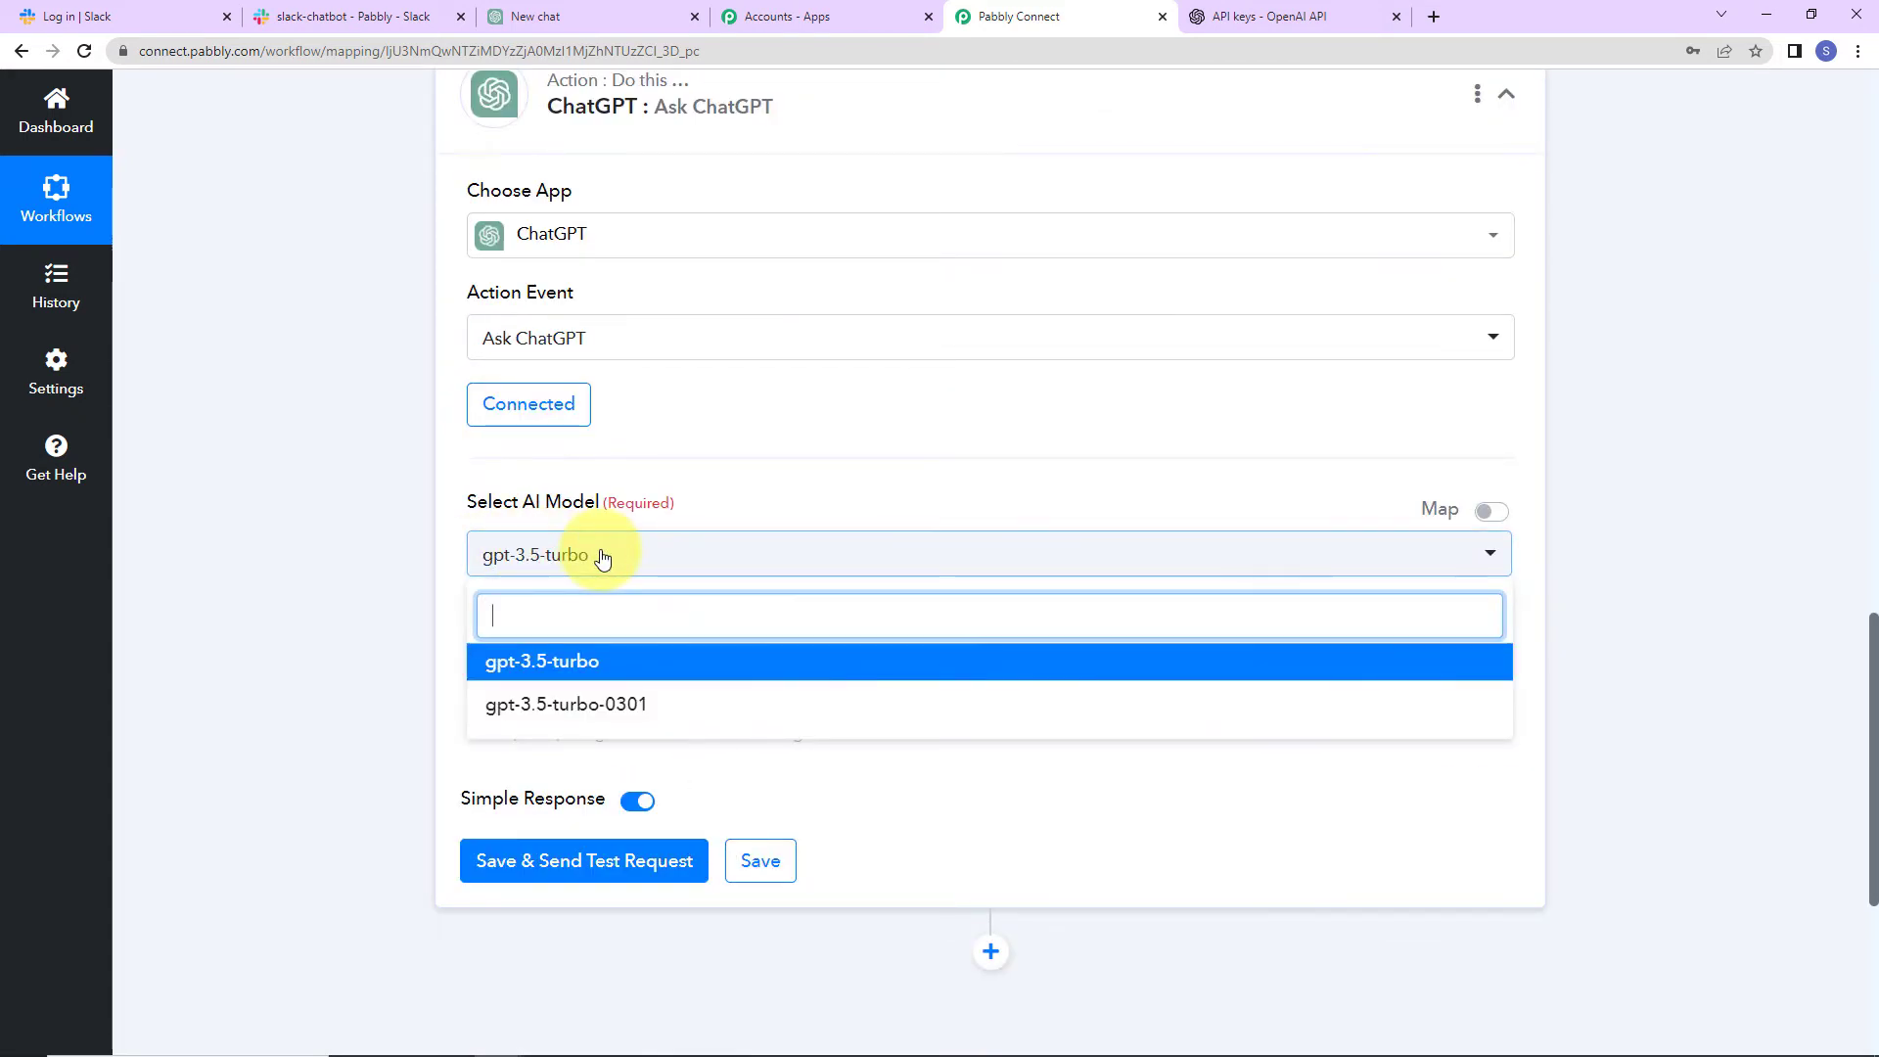
{"action": "left_click", "coordinate": [633, 715]}
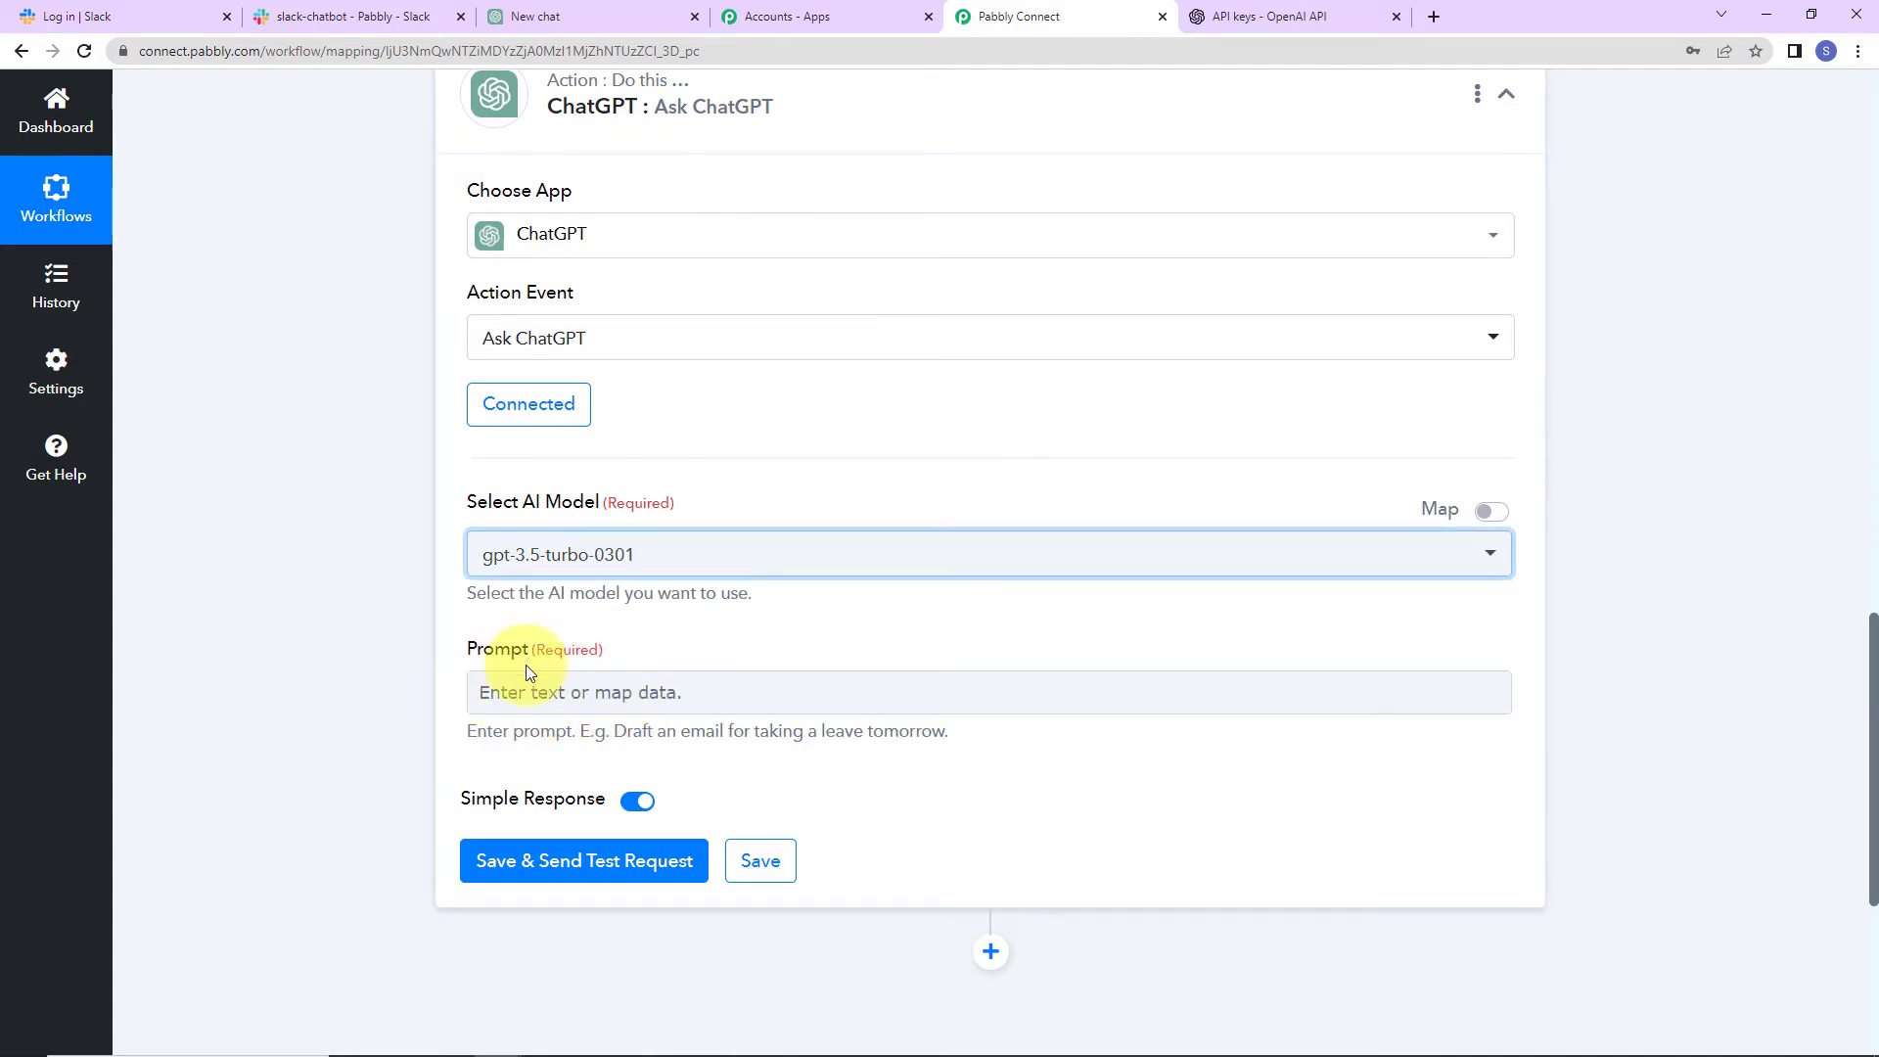
Map the ChatGPT prompt to the Text value from the Slack New Message trigger.
{"action": "scroll", "coordinate": [655, 685], "scroll_direction": "down", "scroll_amount": 2}
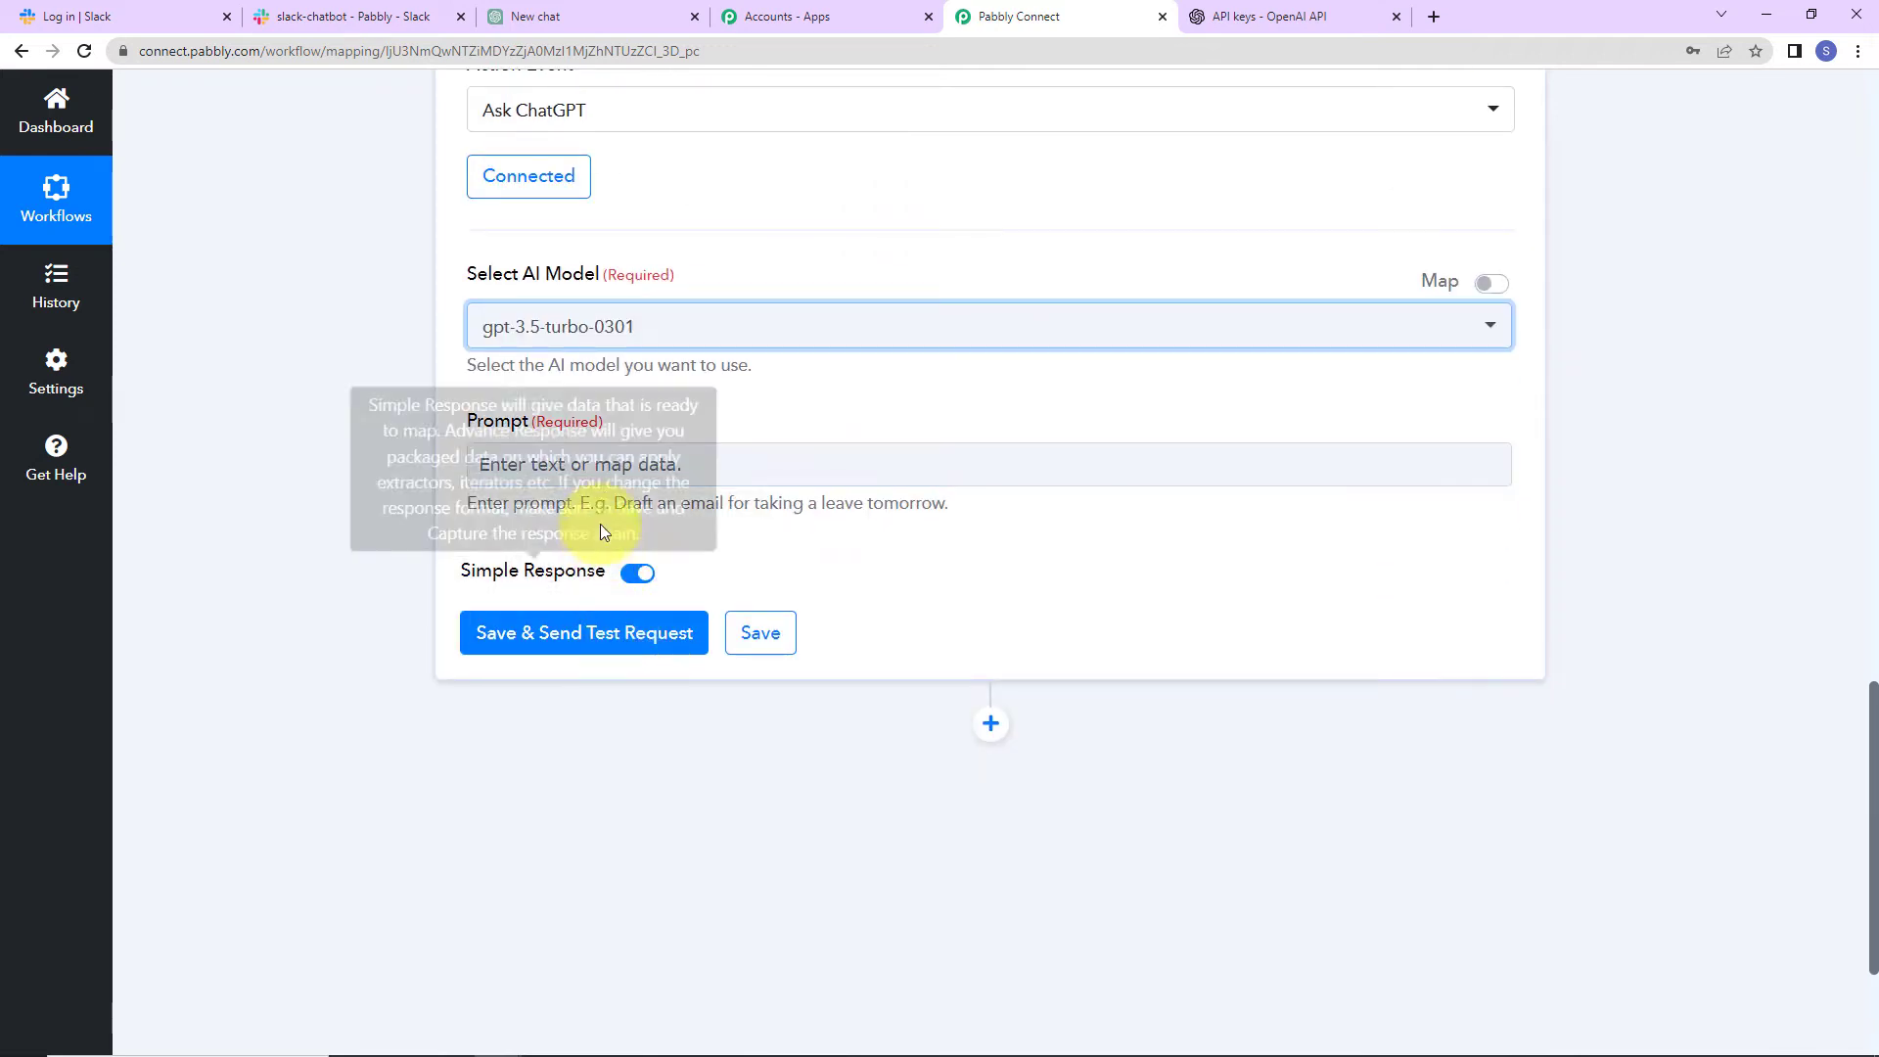
{"action": "left_click", "coordinate": [601, 479]}
{"action": "left_click", "coordinate": [607, 646]}
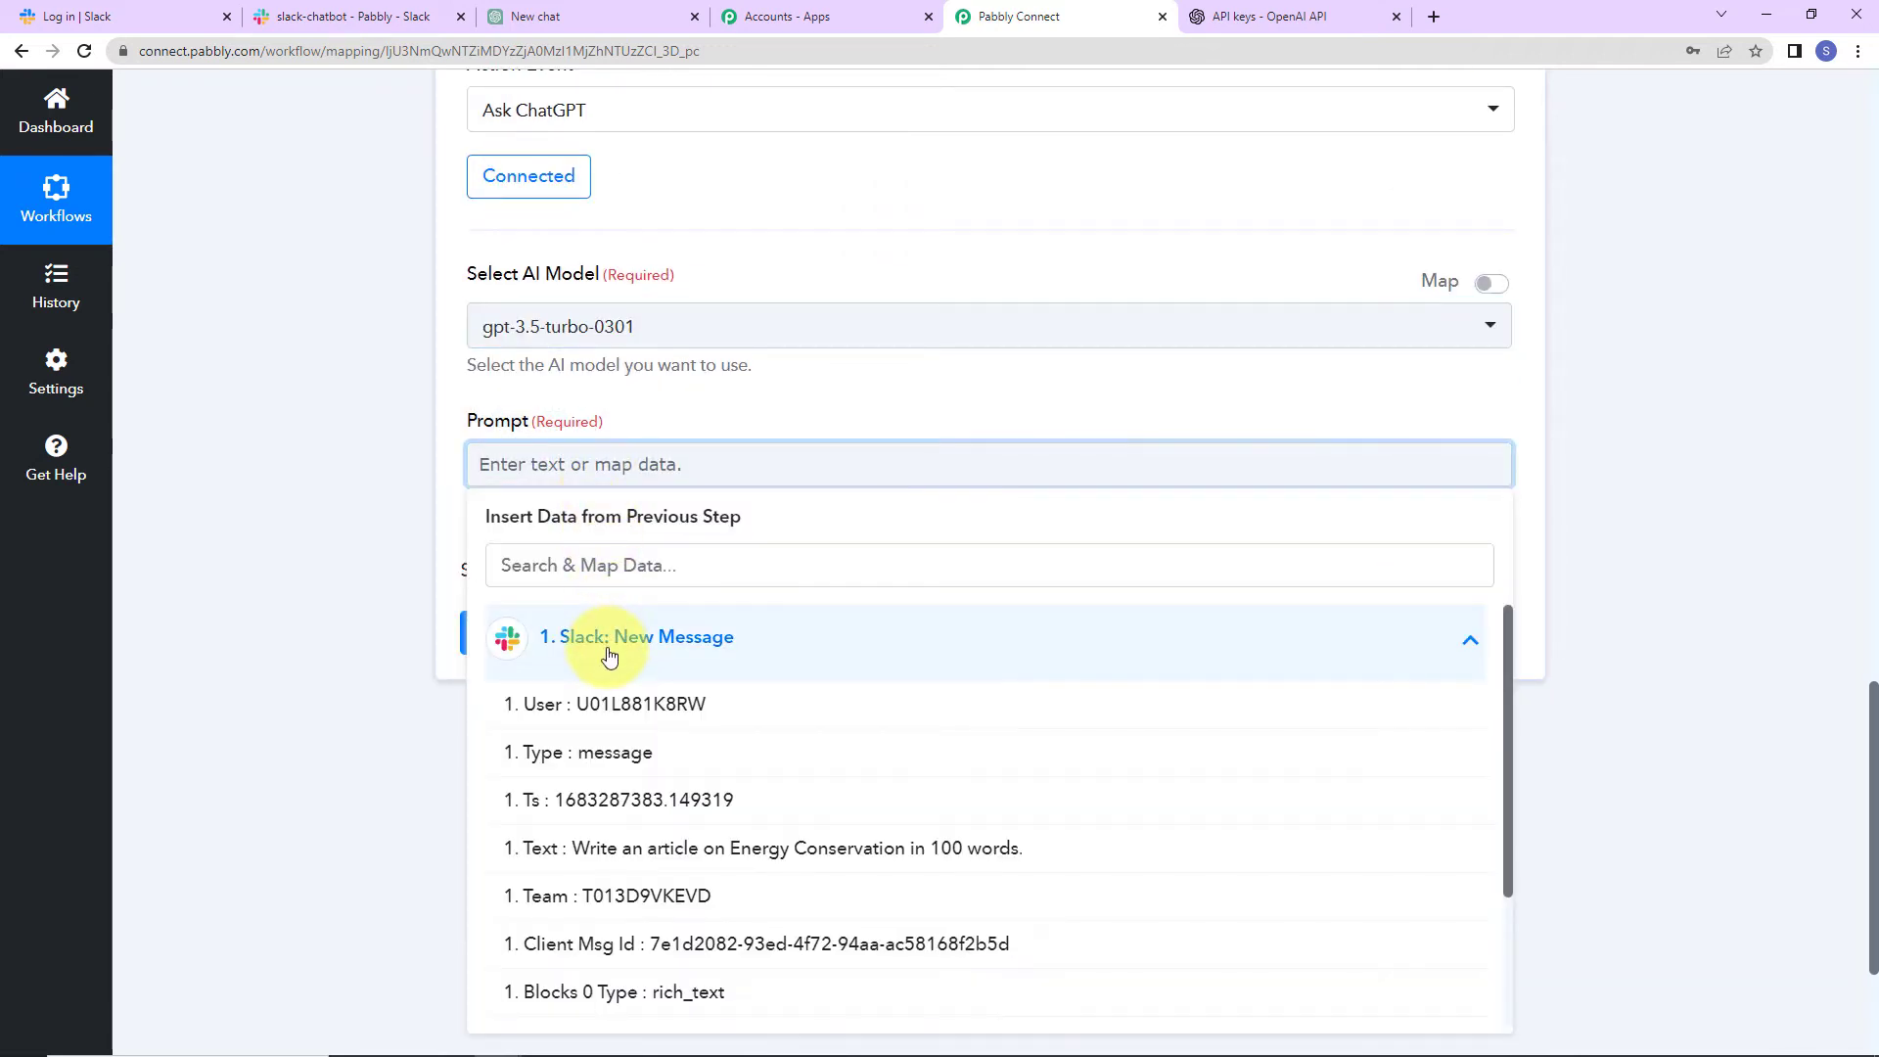
{"action": "left_click", "coordinate": [607, 847]}
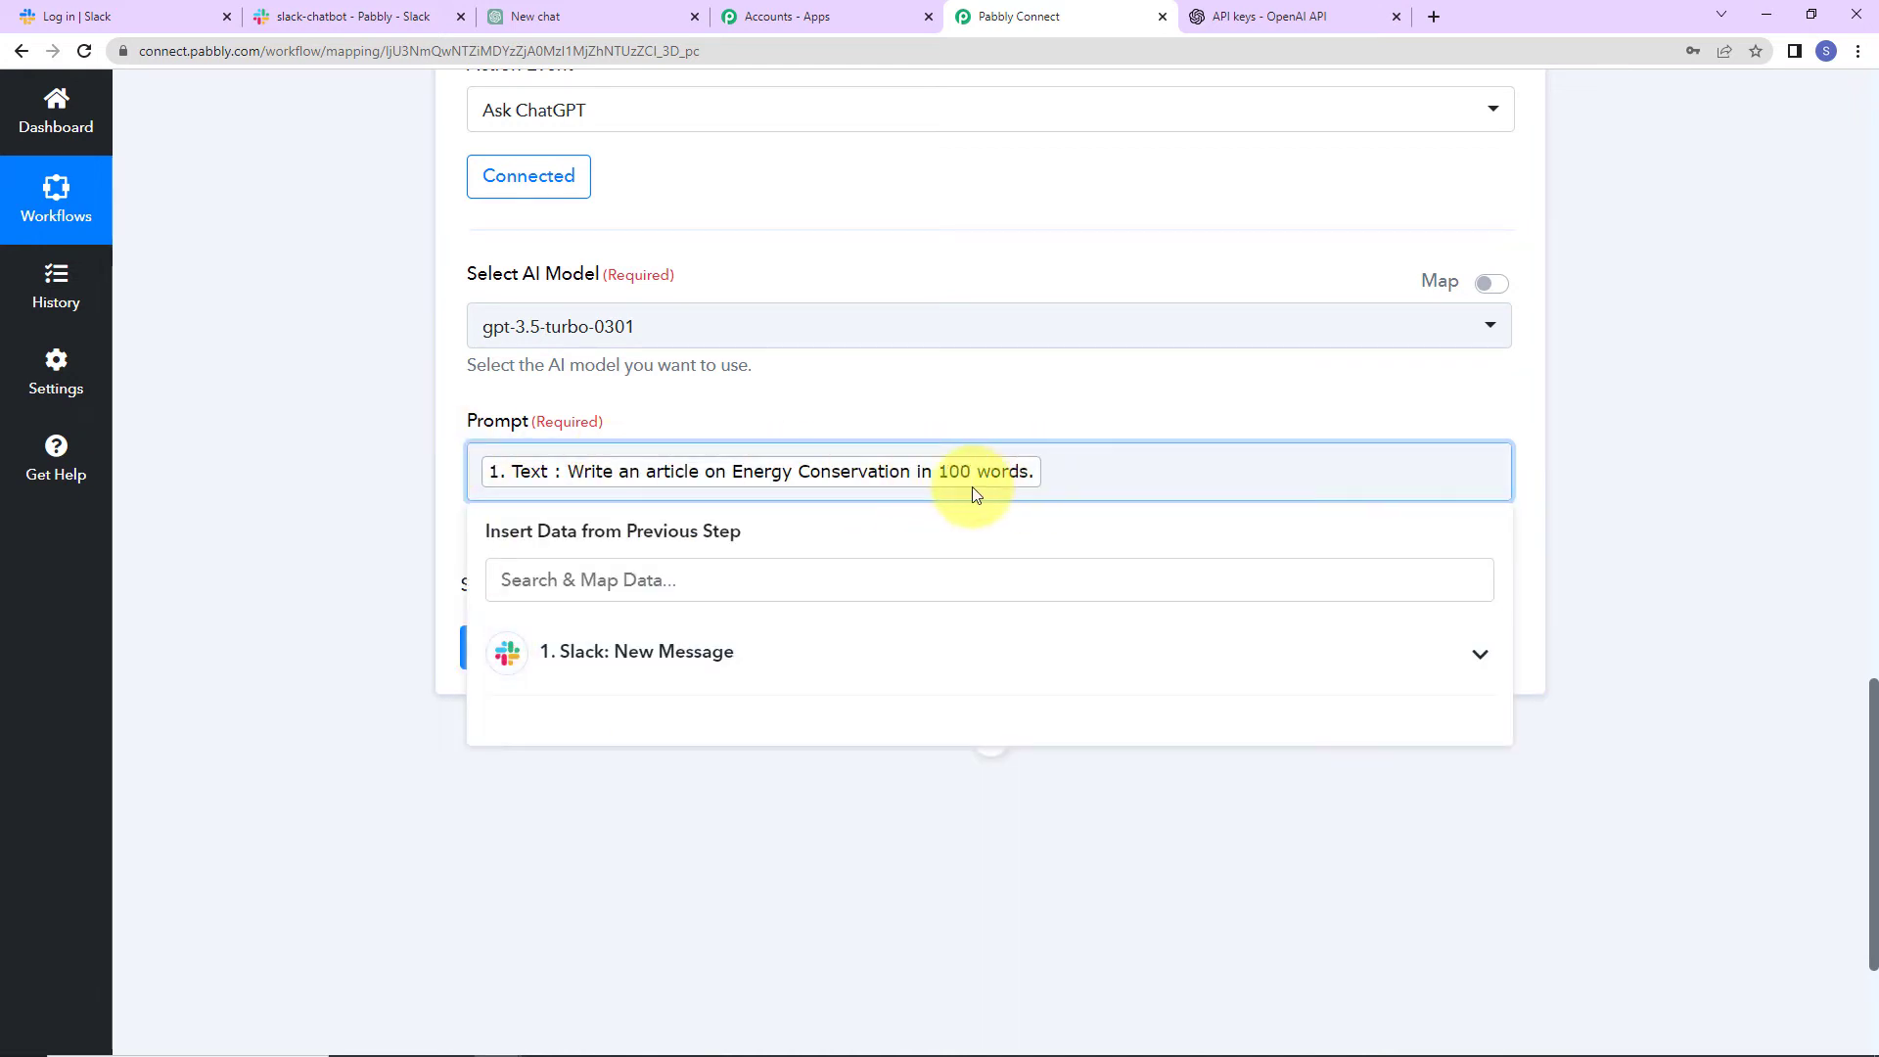
{"action": "left_click", "coordinate": [290, 600]}
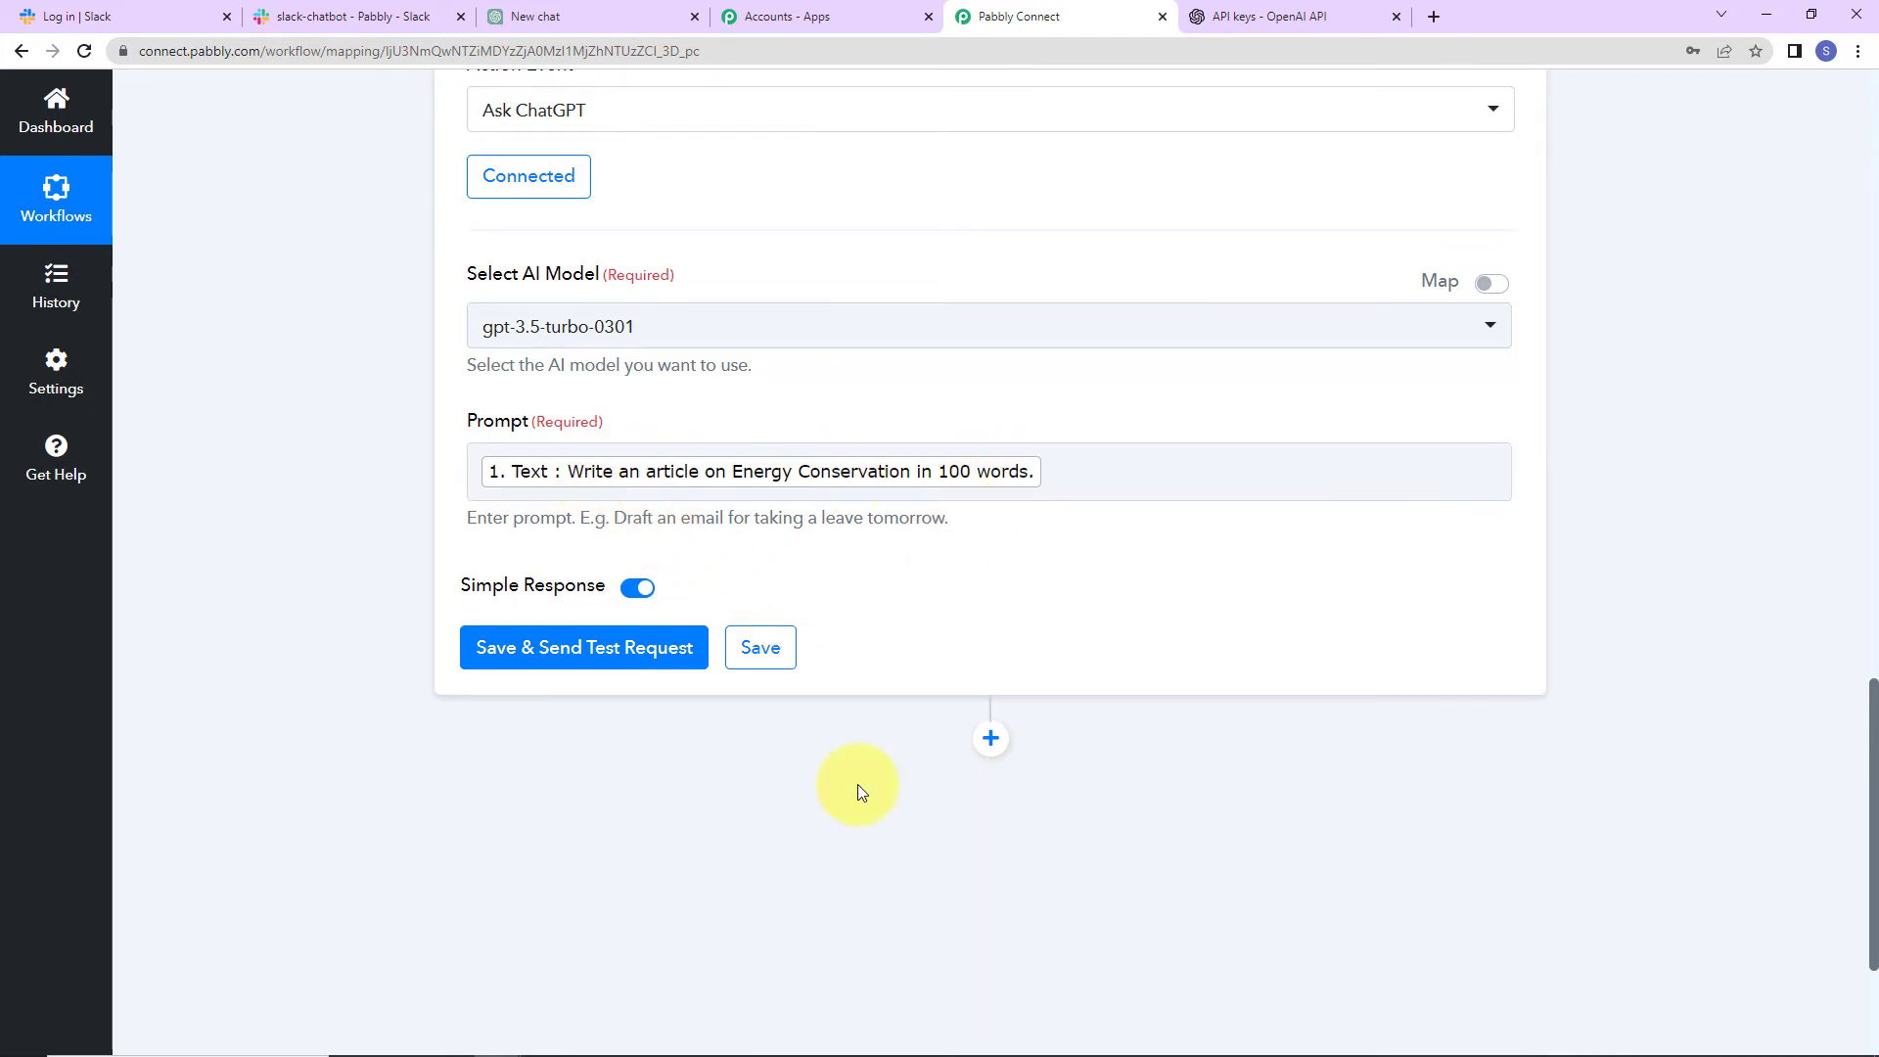
Save the ChatGPT action with a test request and enlarge the response's Choices 0 Message Content to read the article.
{"action": "left_click", "coordinate": [622, 658]}
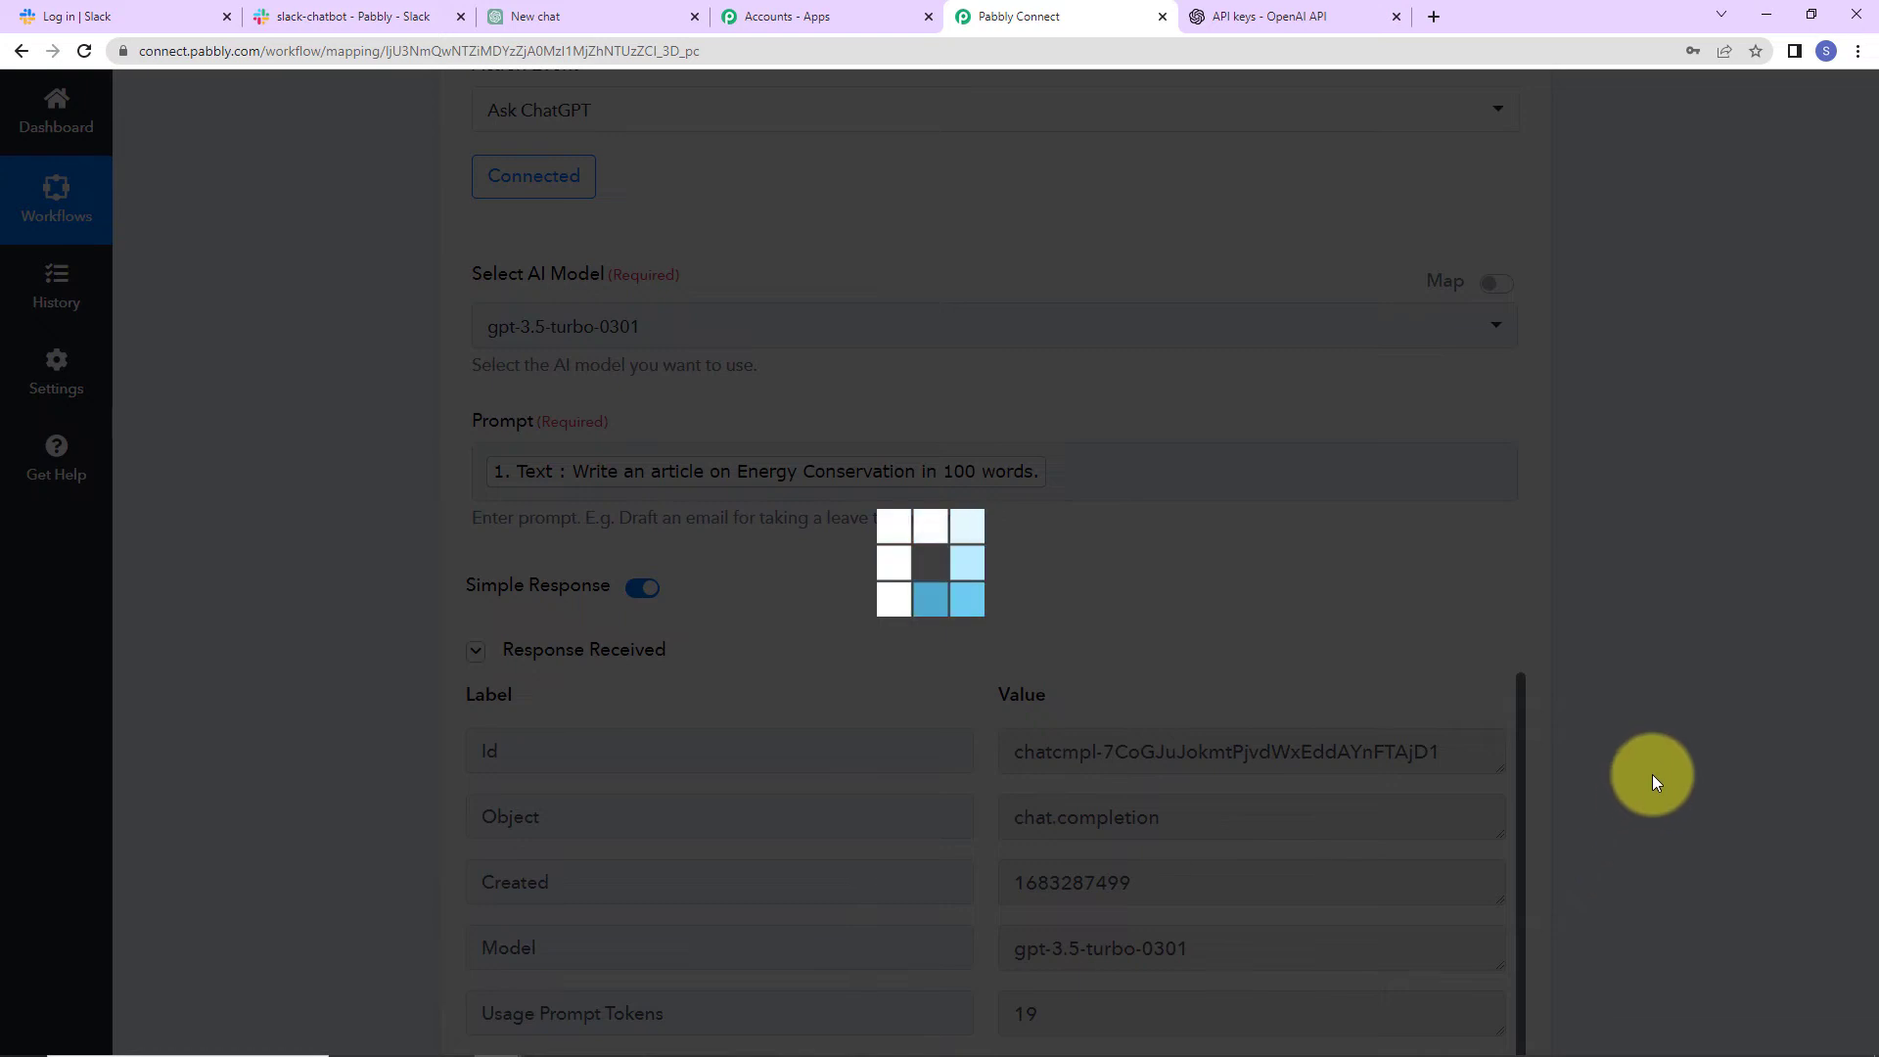
{"action": "scroll", "coordinate": [1689, 702], "scroll_direction": "down", "scroll_amount": 2}
{"action": "scroll", "coordinate": [1689, 703], "scroll_direction": "down", "scroll_amount": 5}
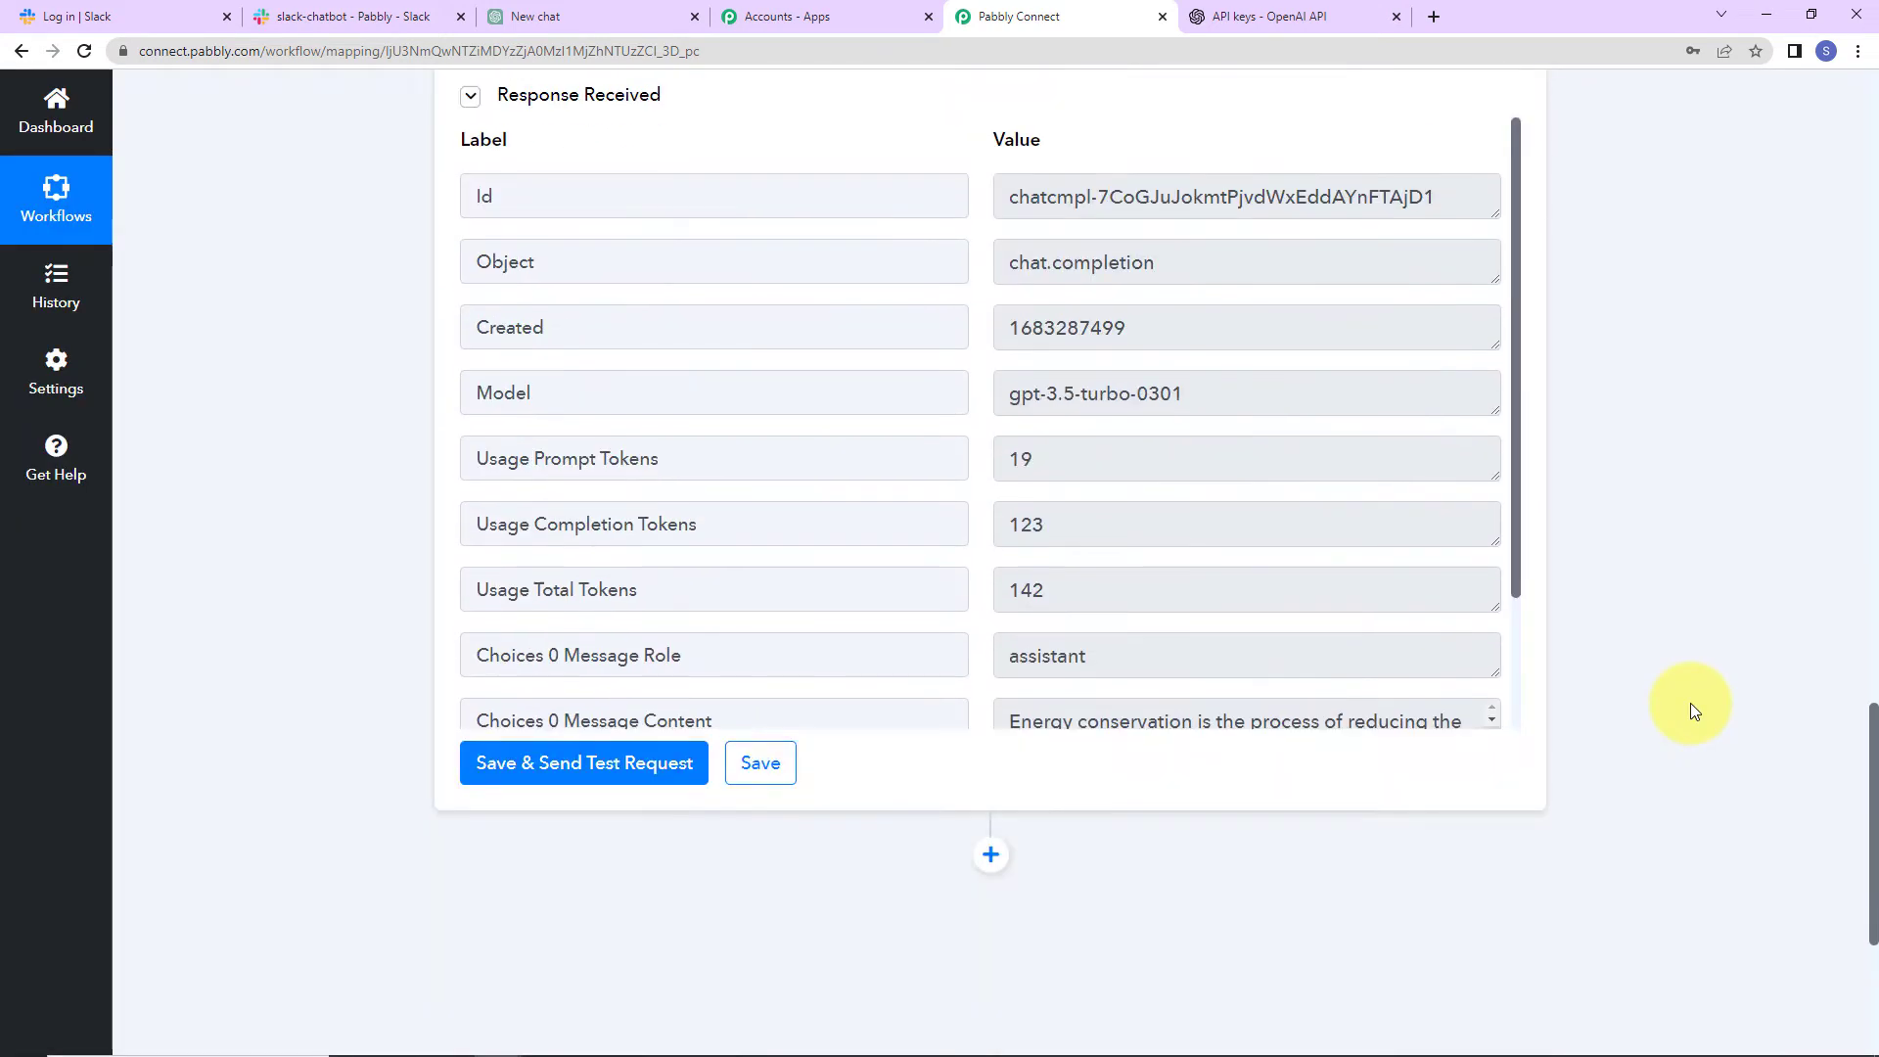
{"action": "scroll", "coordinate": [1325, 407], "scroll_direction": "down", "scroll_amount": 3}
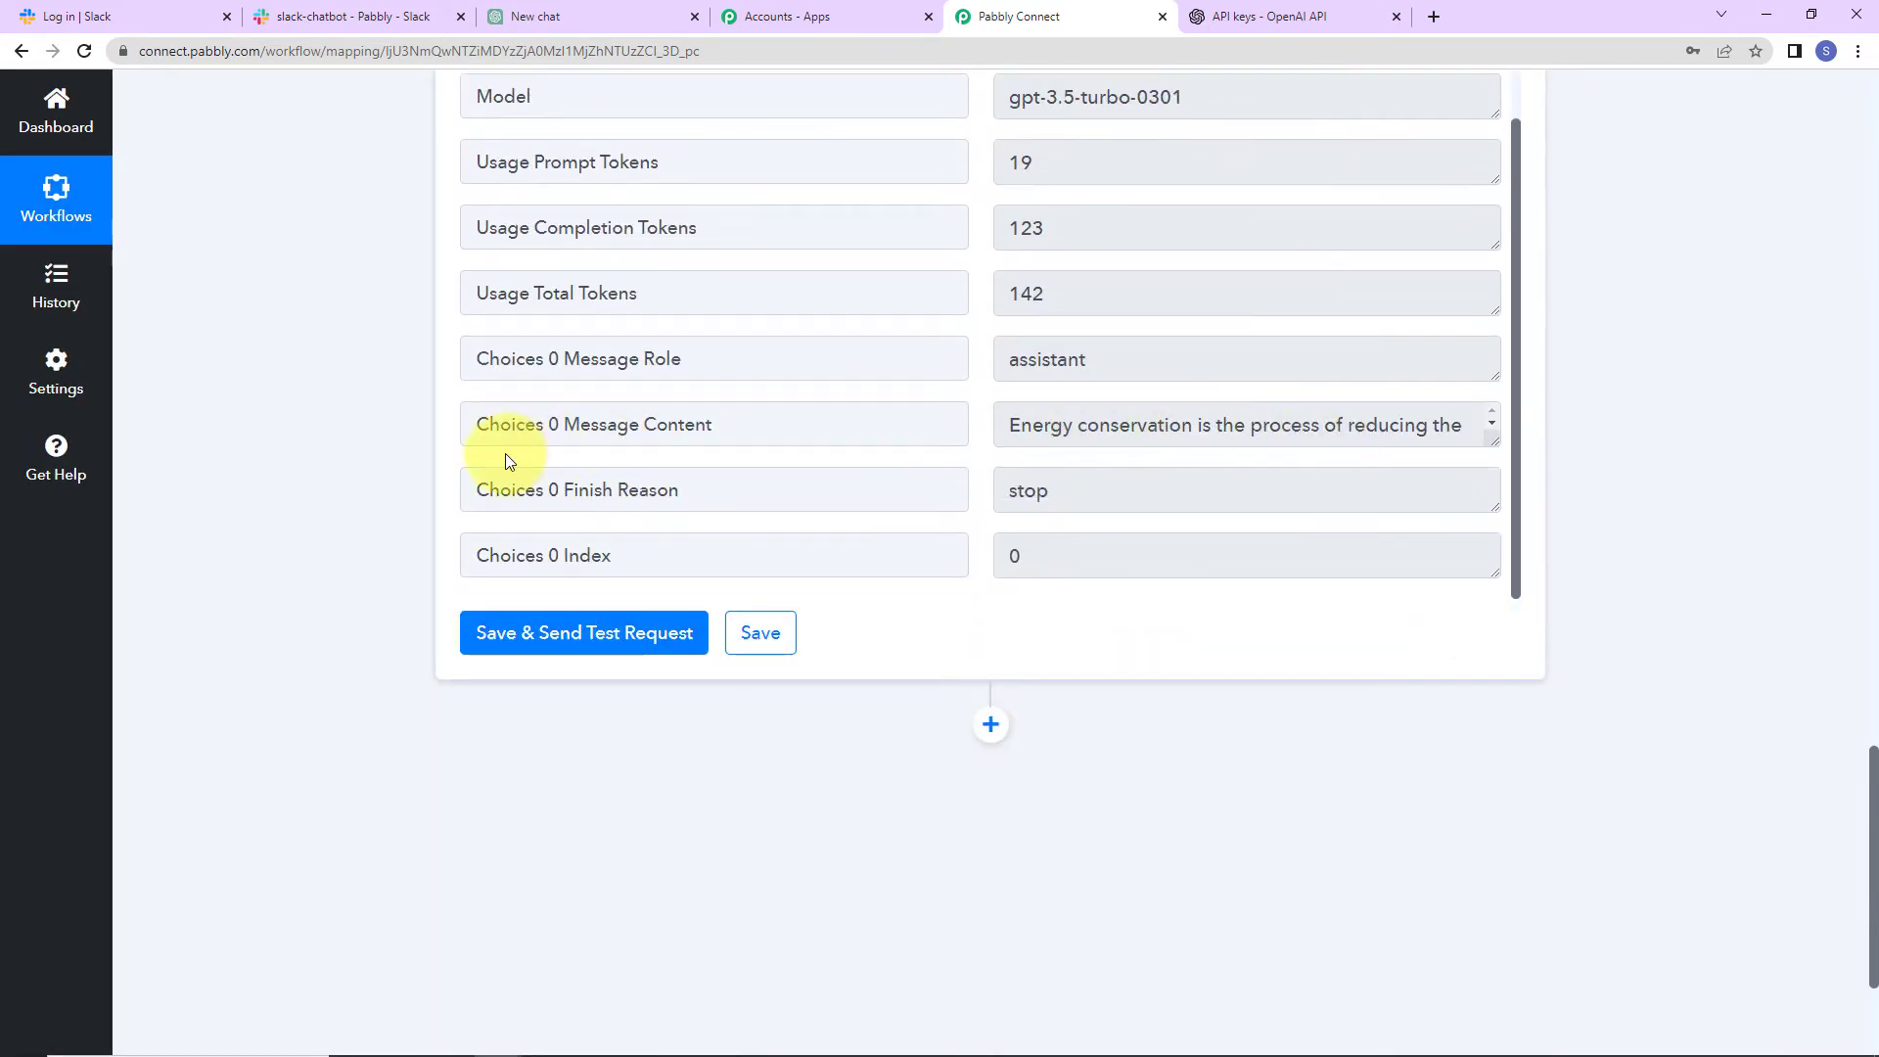
{"action": "left_click_drag", "start_coordinate": [1483, 441], "coordinate": [1486, 613]}
{"action": "scroll", "coordinate": [1406, 491], "scroll_direction": "down", "scroll_amount": 3}
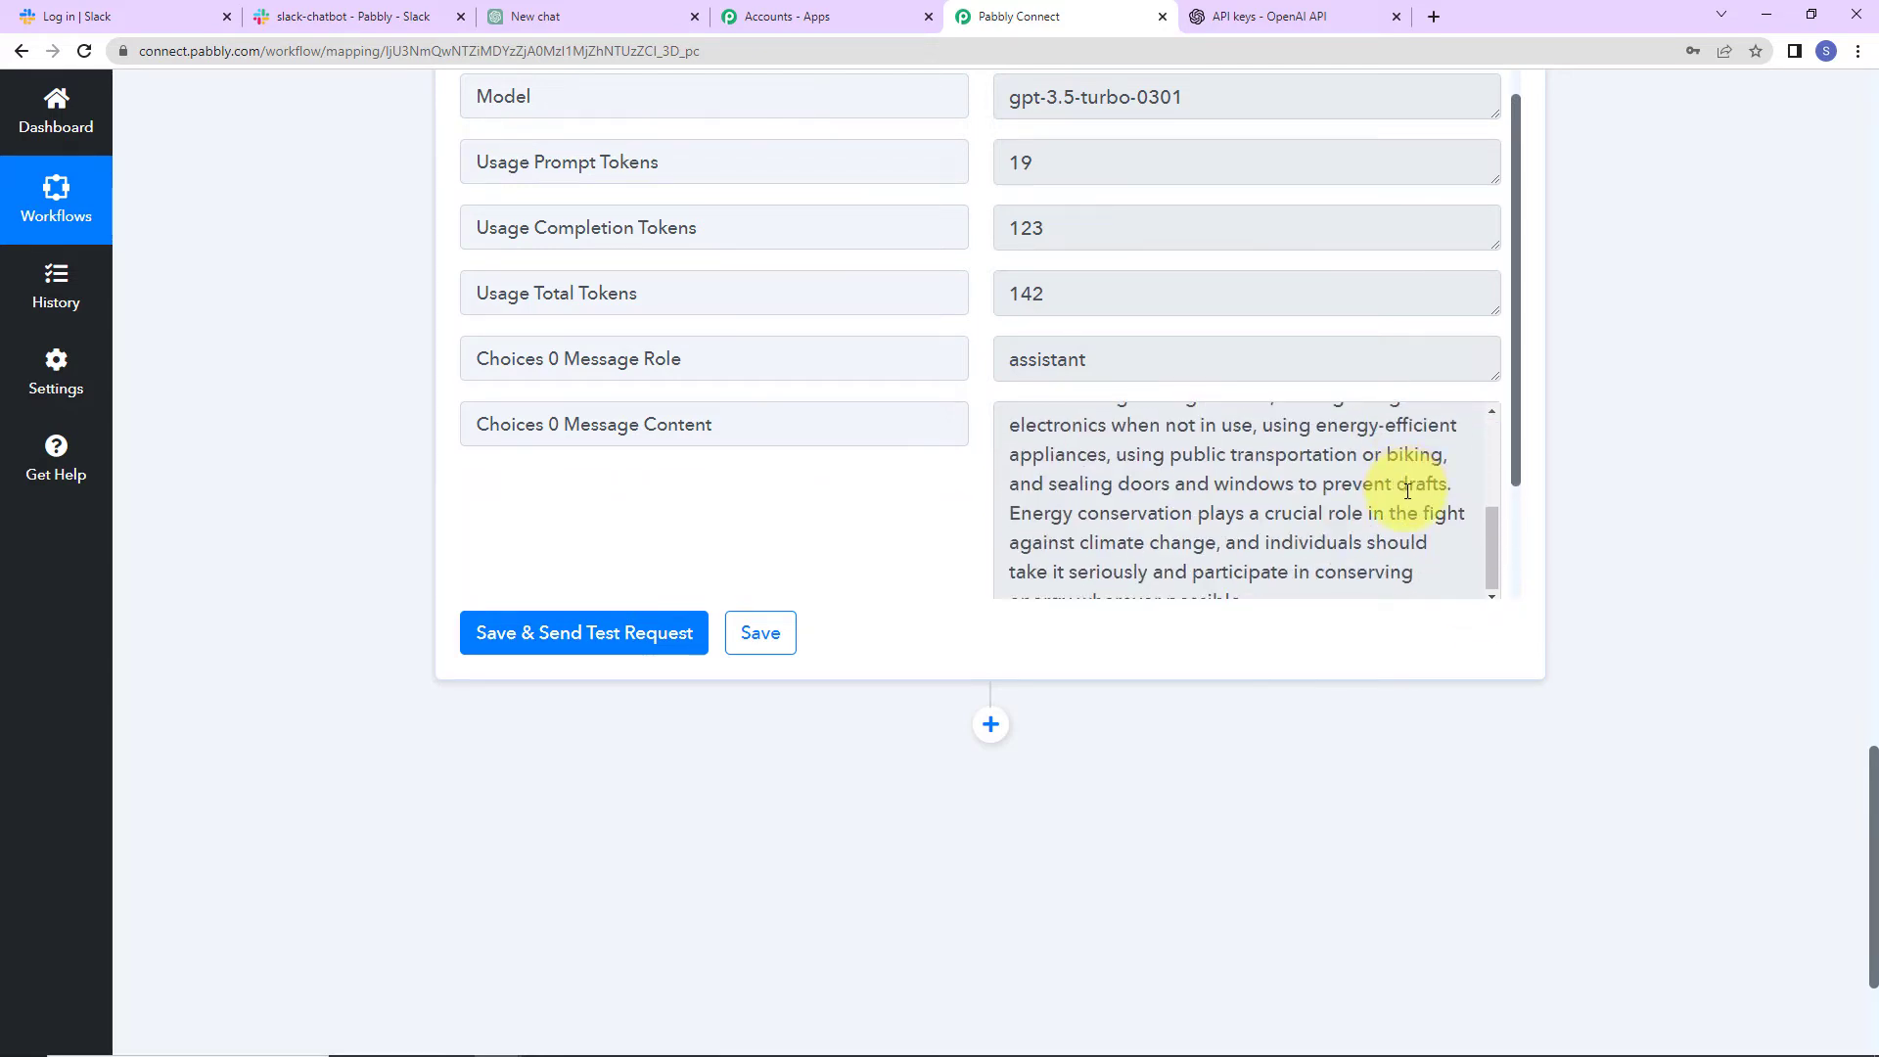
{"action": "left_click_drag", "start_coordinate": [1514, 455], "coordinate": [1515, 532]}
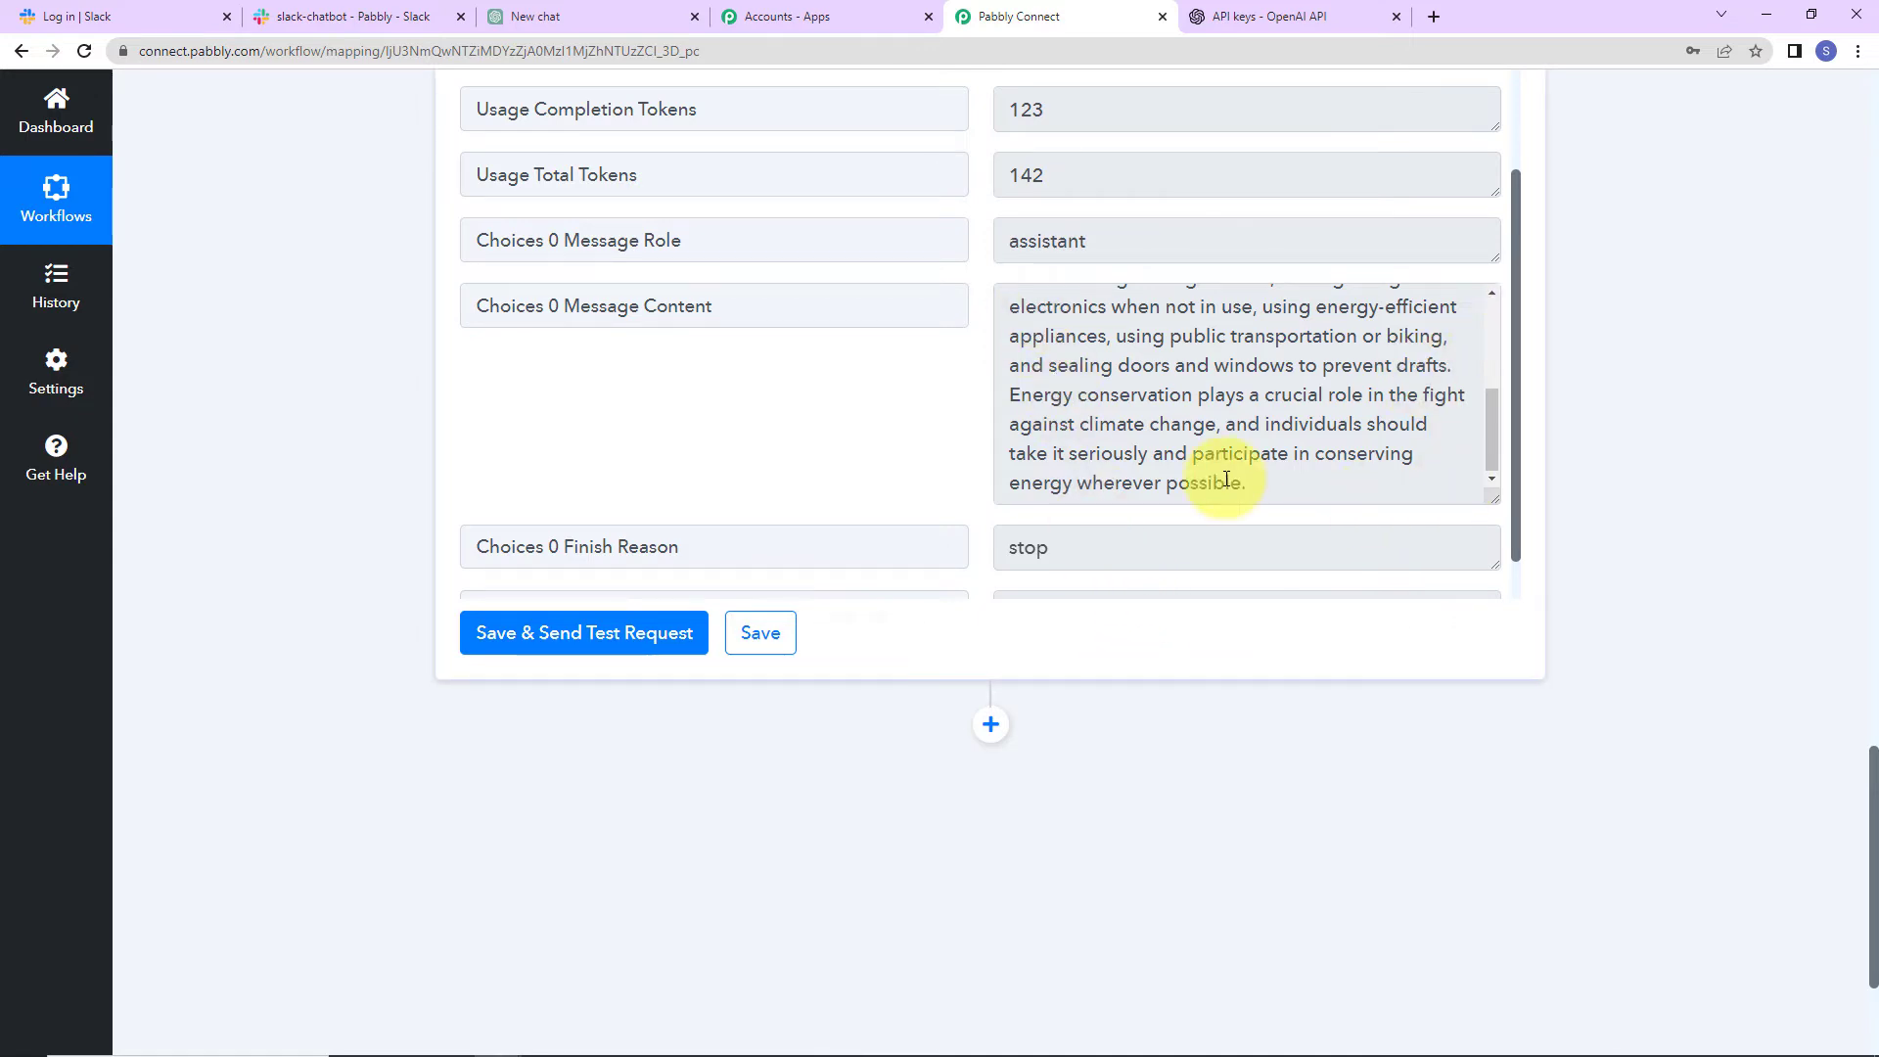
Add a third application step using Slack with Send Channel Message as the action event.
{"action": "left_click", "coordinate": [992, 724]}
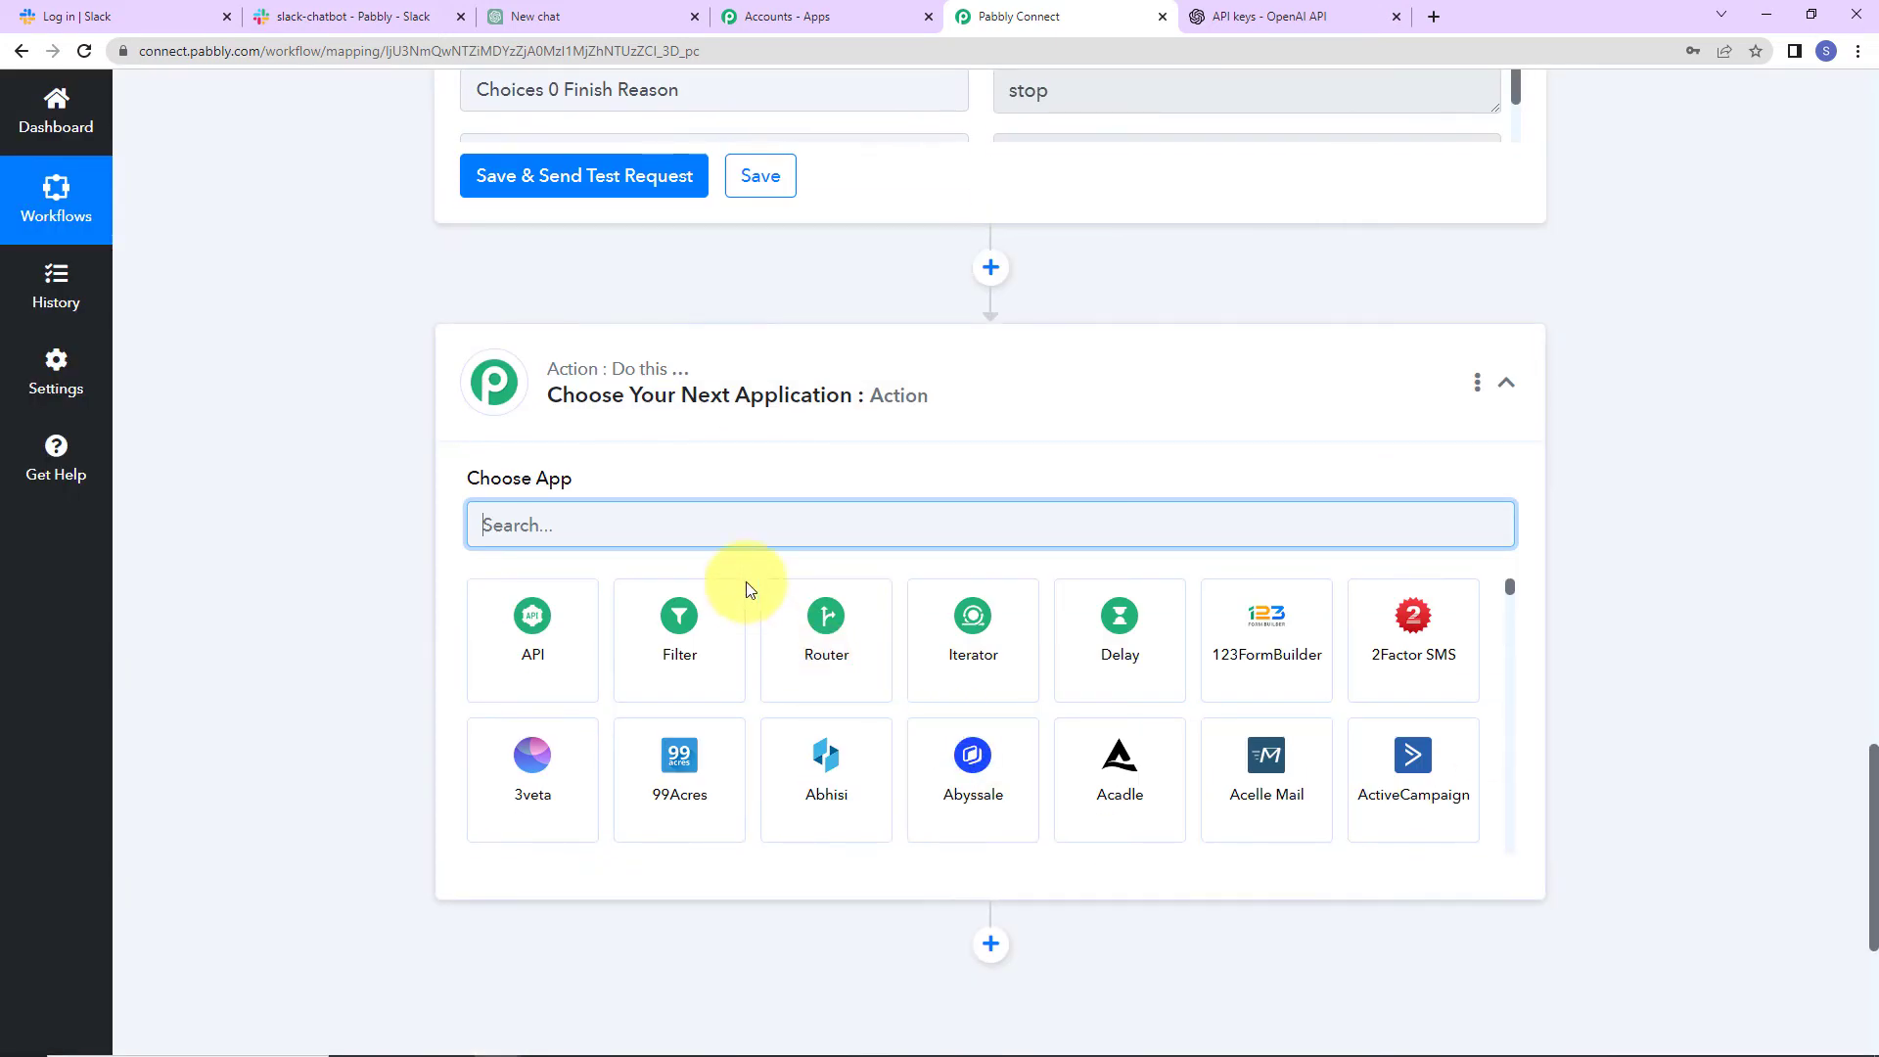
{"action": "type", "text": "slac"}
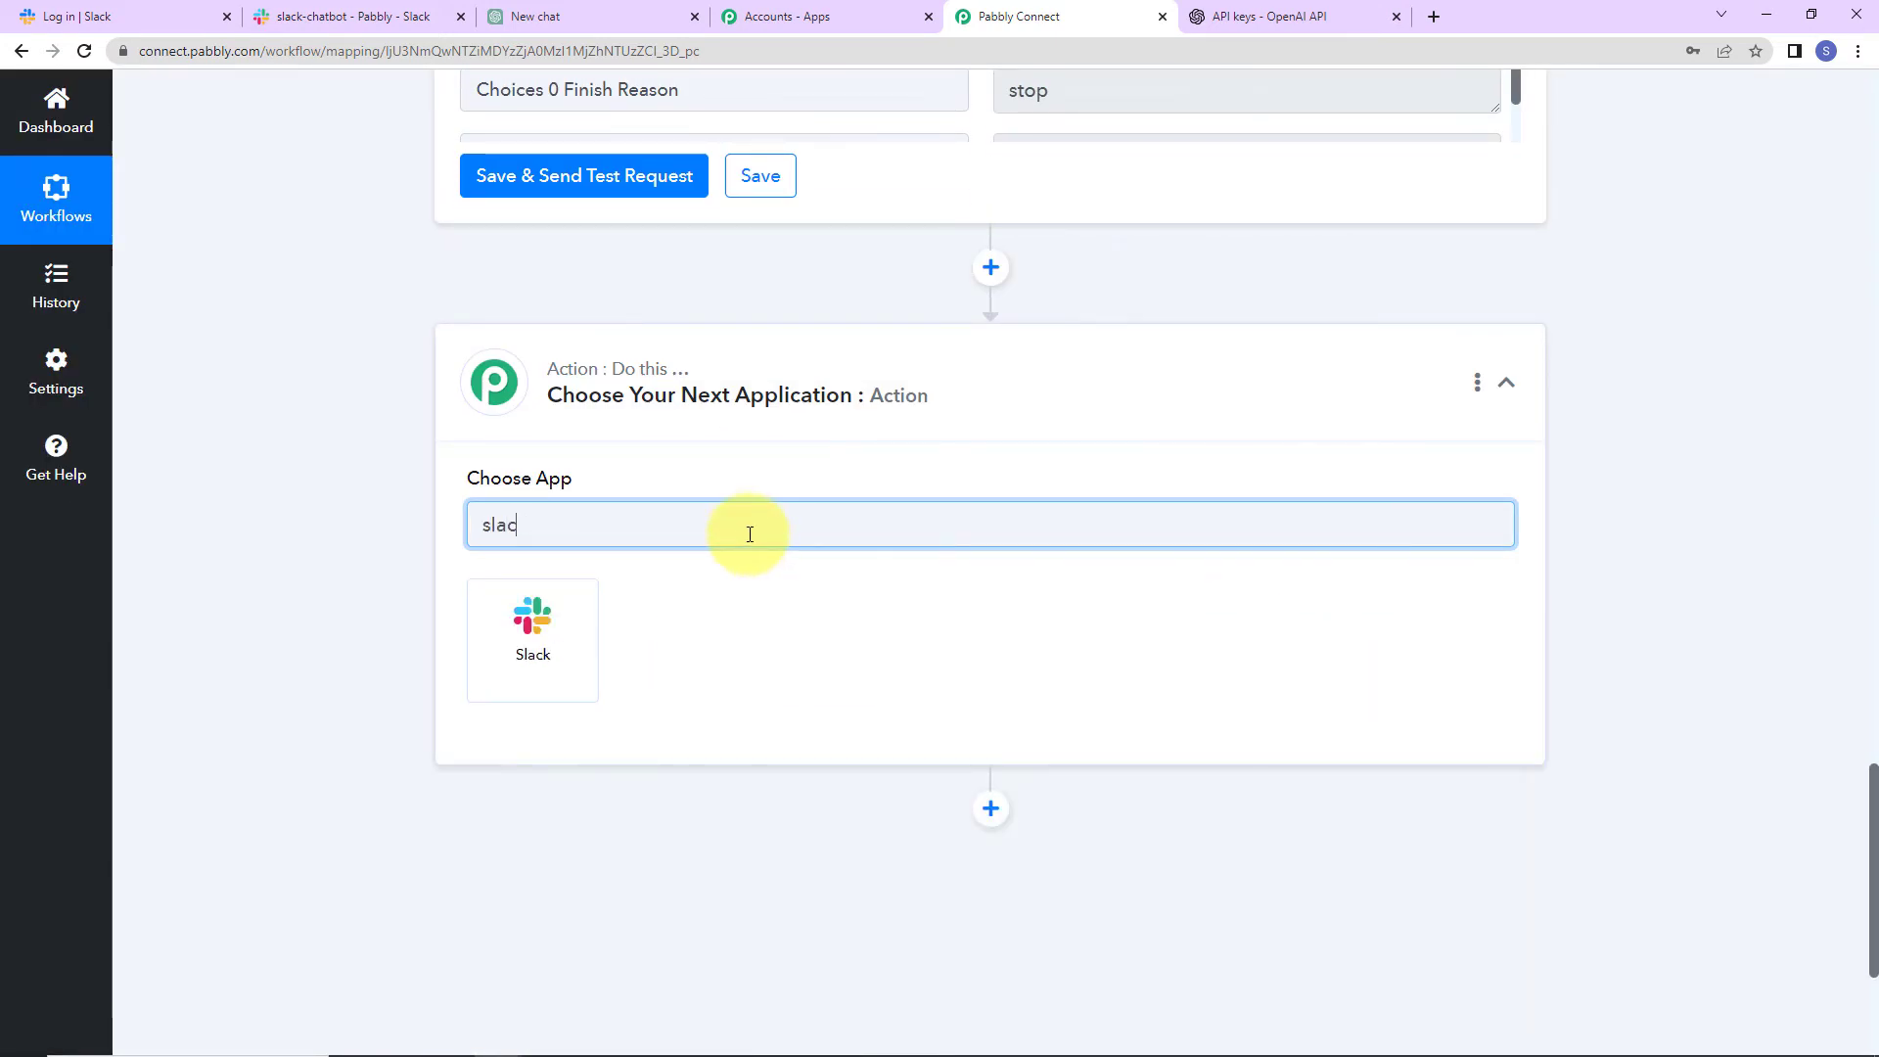
{"action": "type", "text": "k"}
{"action": "left_click", "coordinate": [591, 629]}
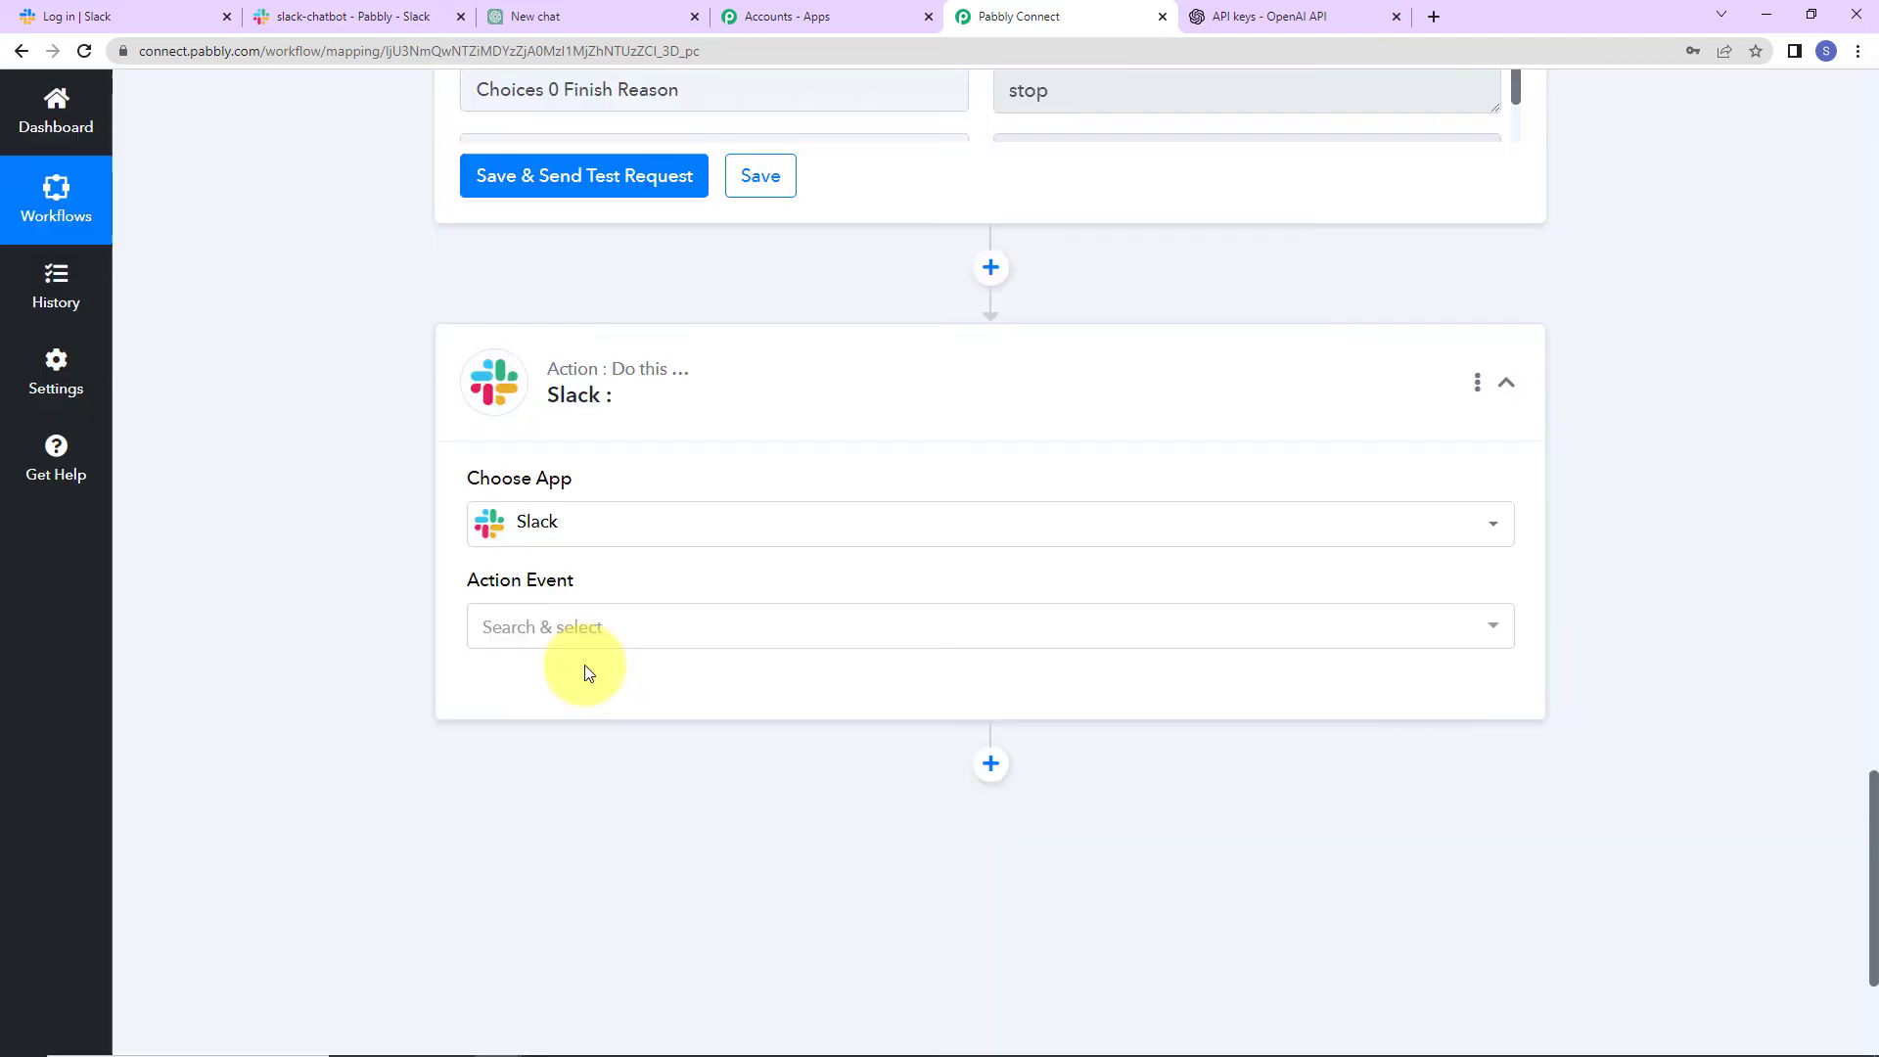
{"action": "left_click", "coordinate": [549, 629]}
{"action": "left_click", "coordinate": [543, 225]}
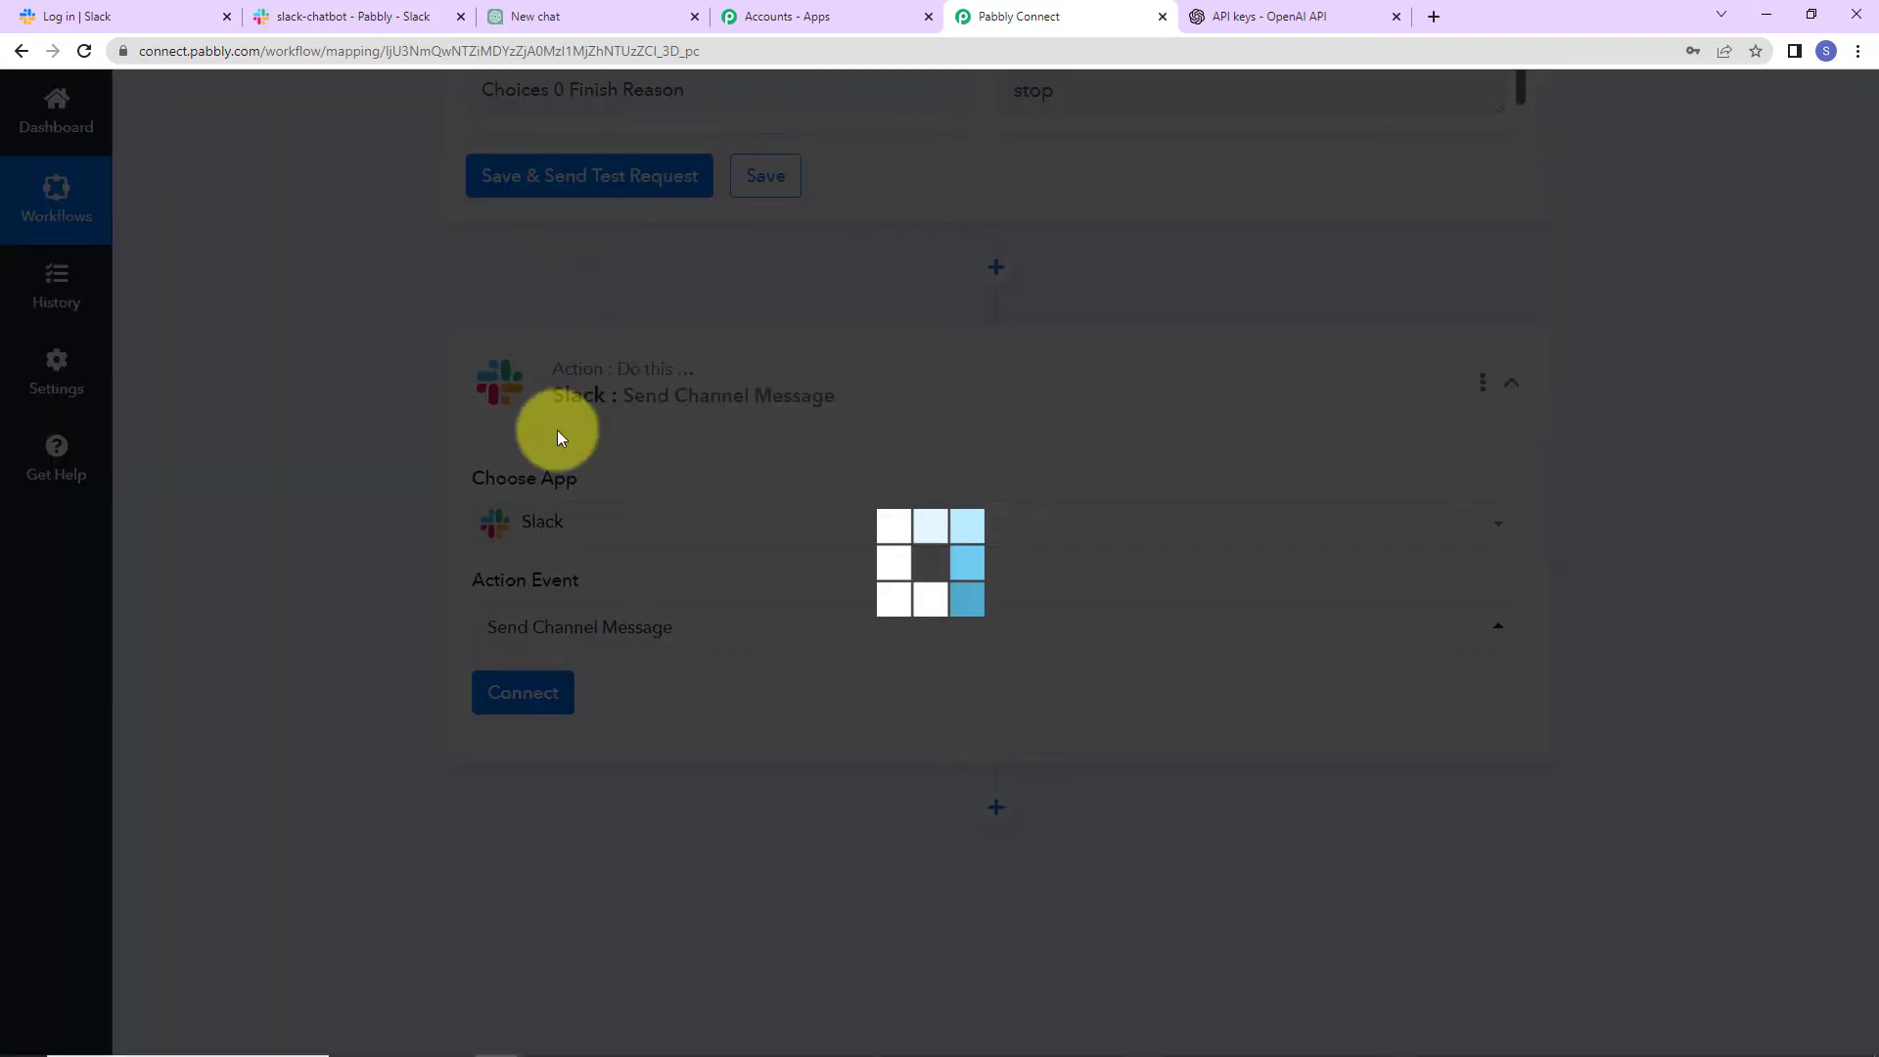
Connect the Slack action through the existing Slack #26 connection and set its channel to slack-chatbot.
{"action": "left_click", "coordinate": [525, 702]}
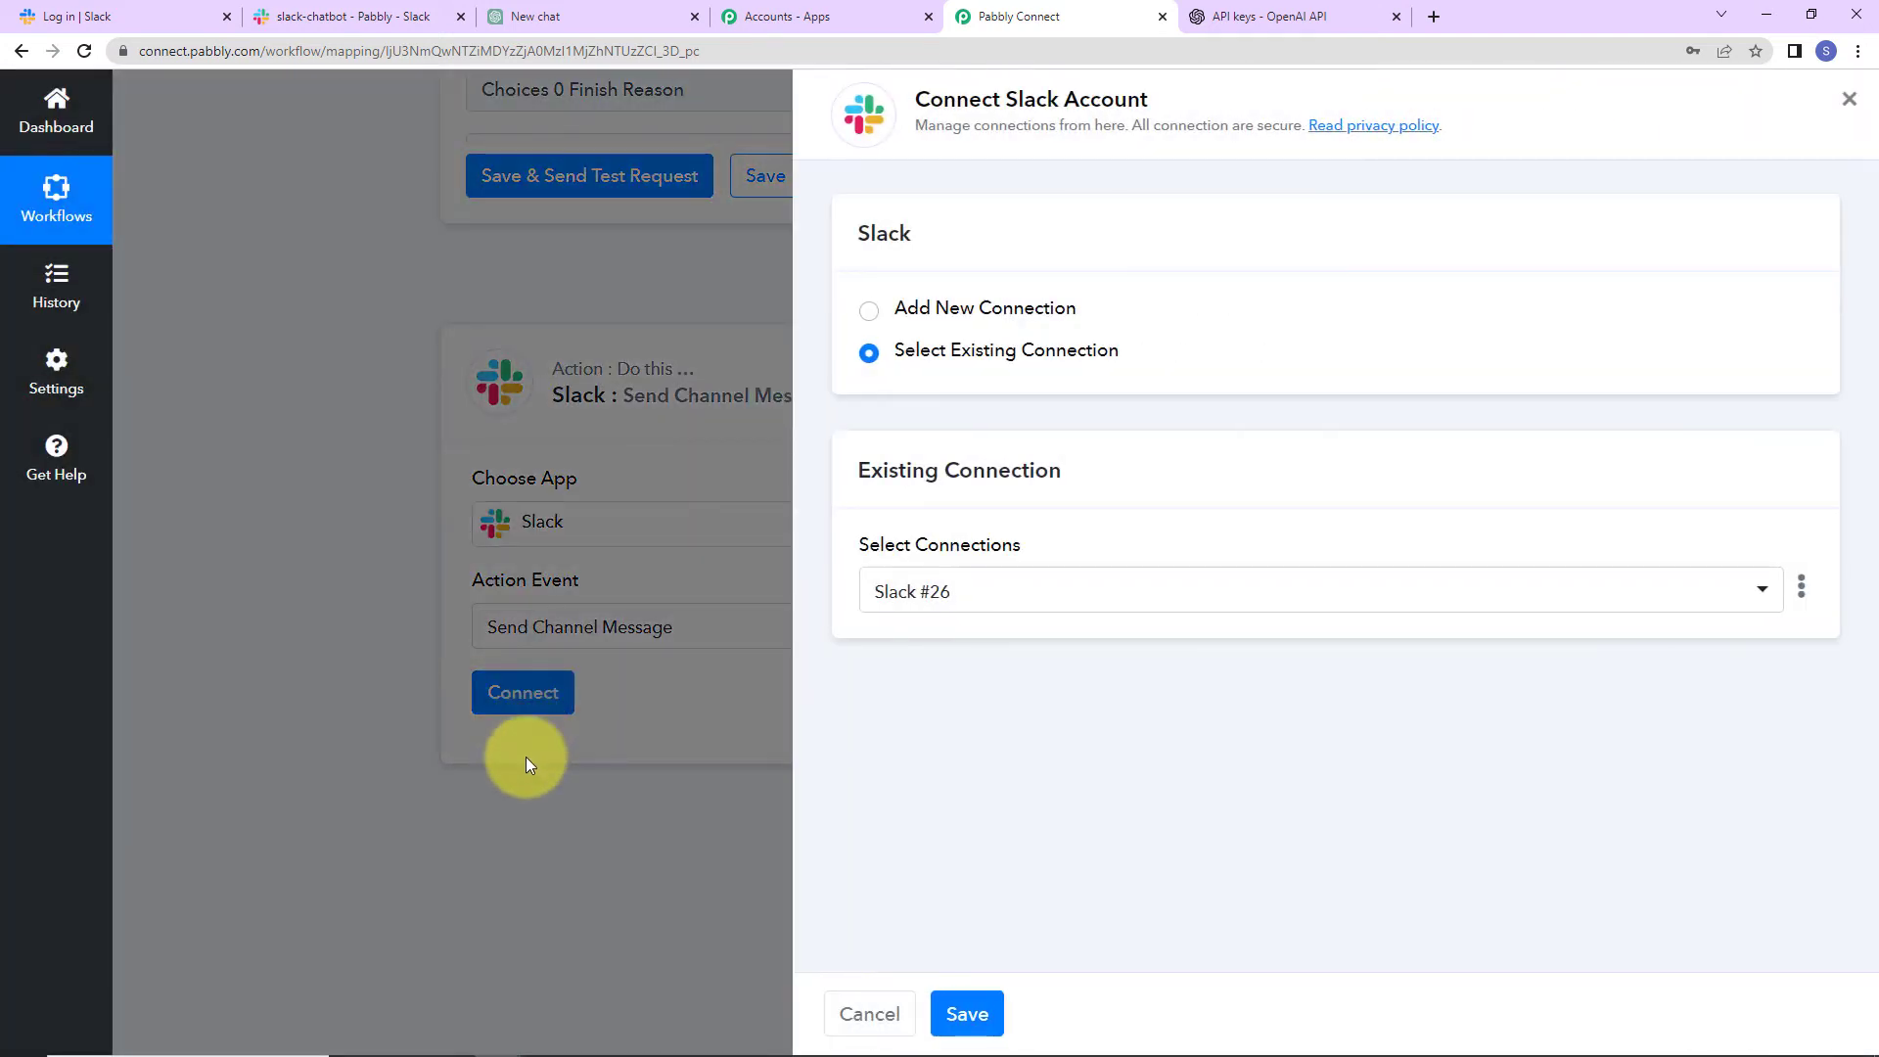
{"action": "left_click", "coordinate": [966, 1014]}
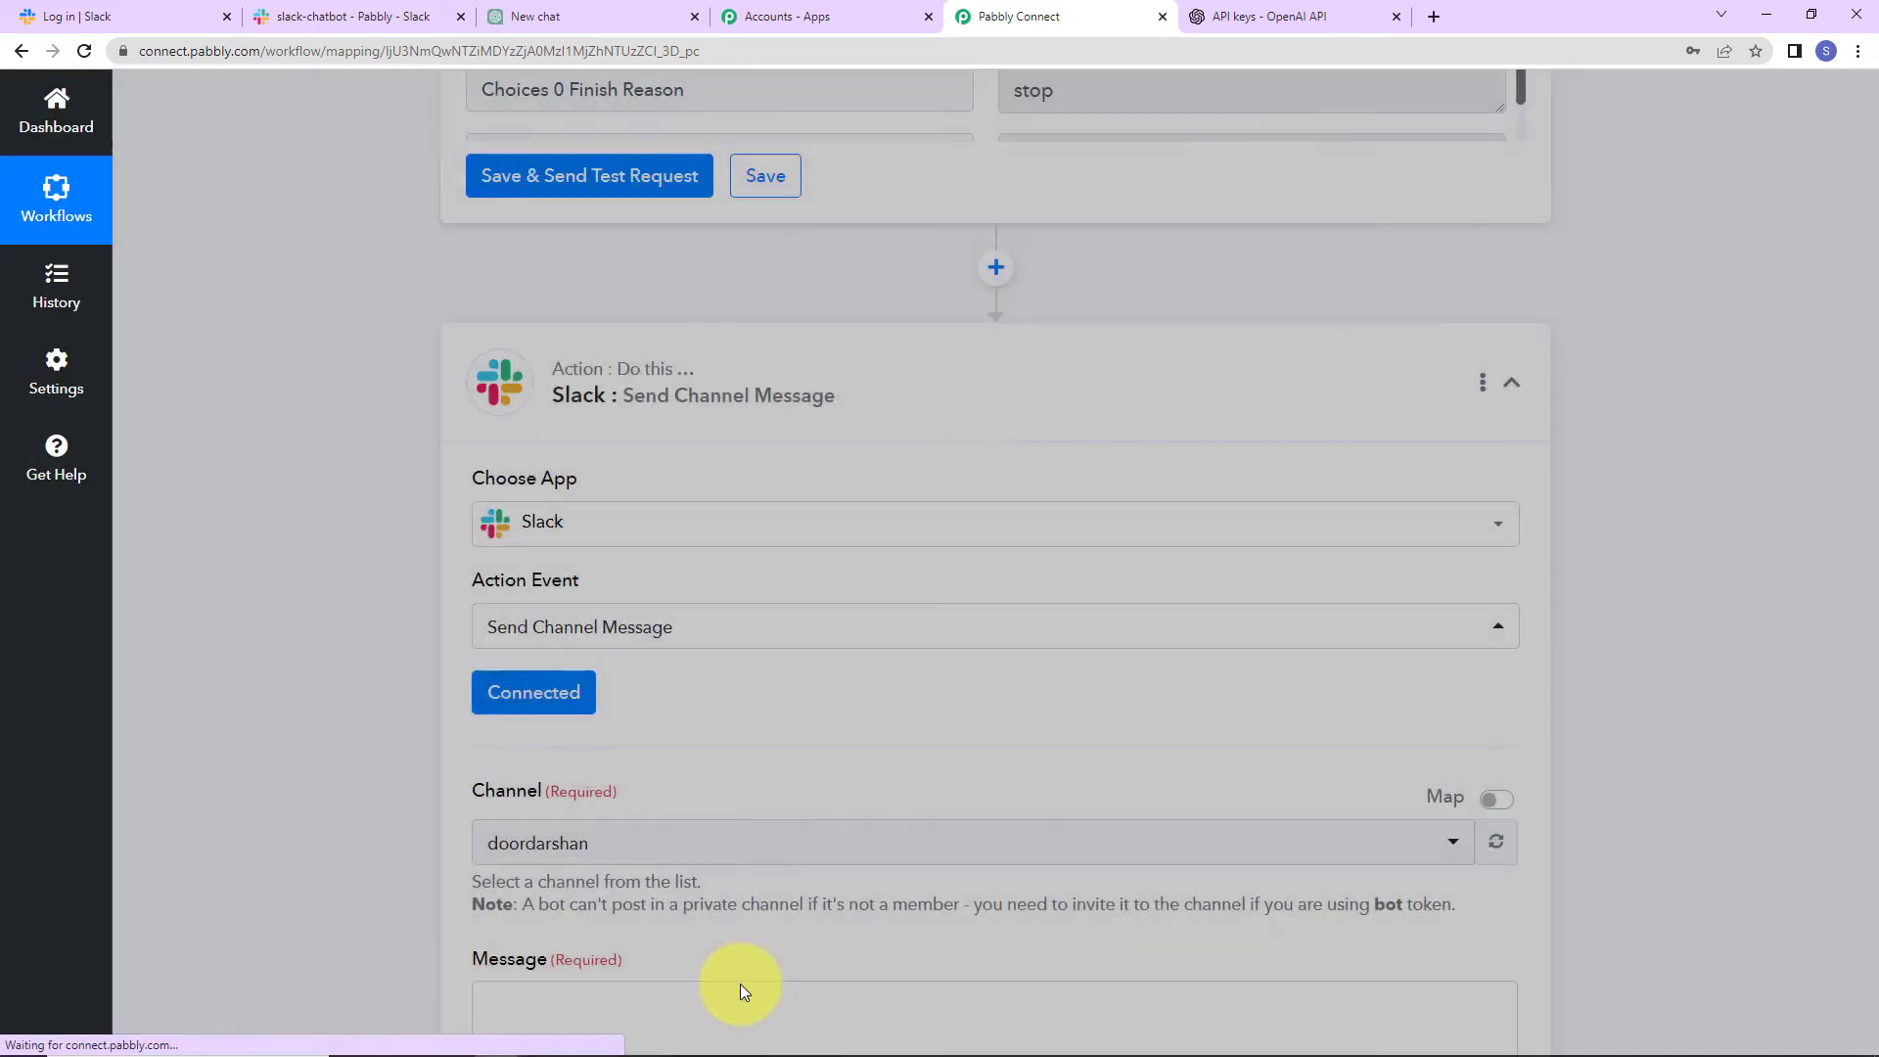
{"action": "scroll", "coordinate": [868, 683], "scroll_direction": "down", "scroll_amount": 5}
{"action": "left_click", "coordinate": [629, 395]}
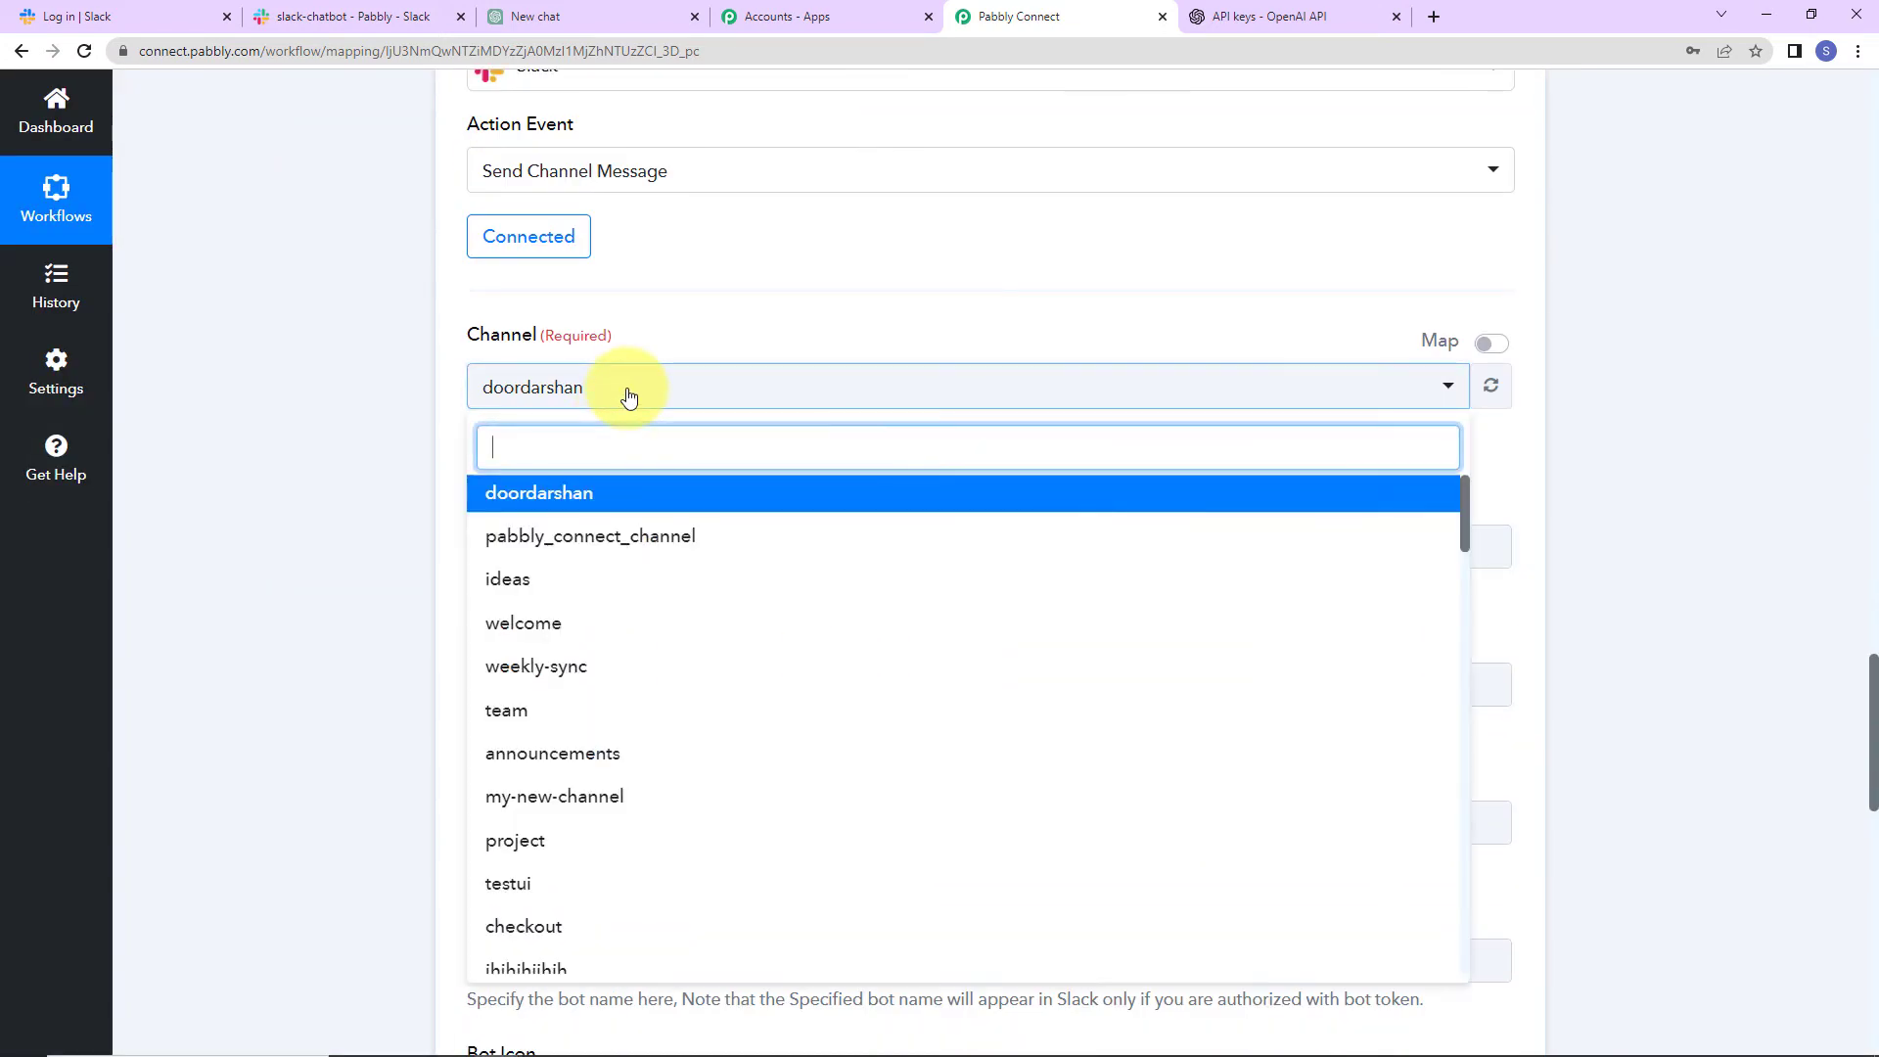
{"action": "type", "text": "sl"}
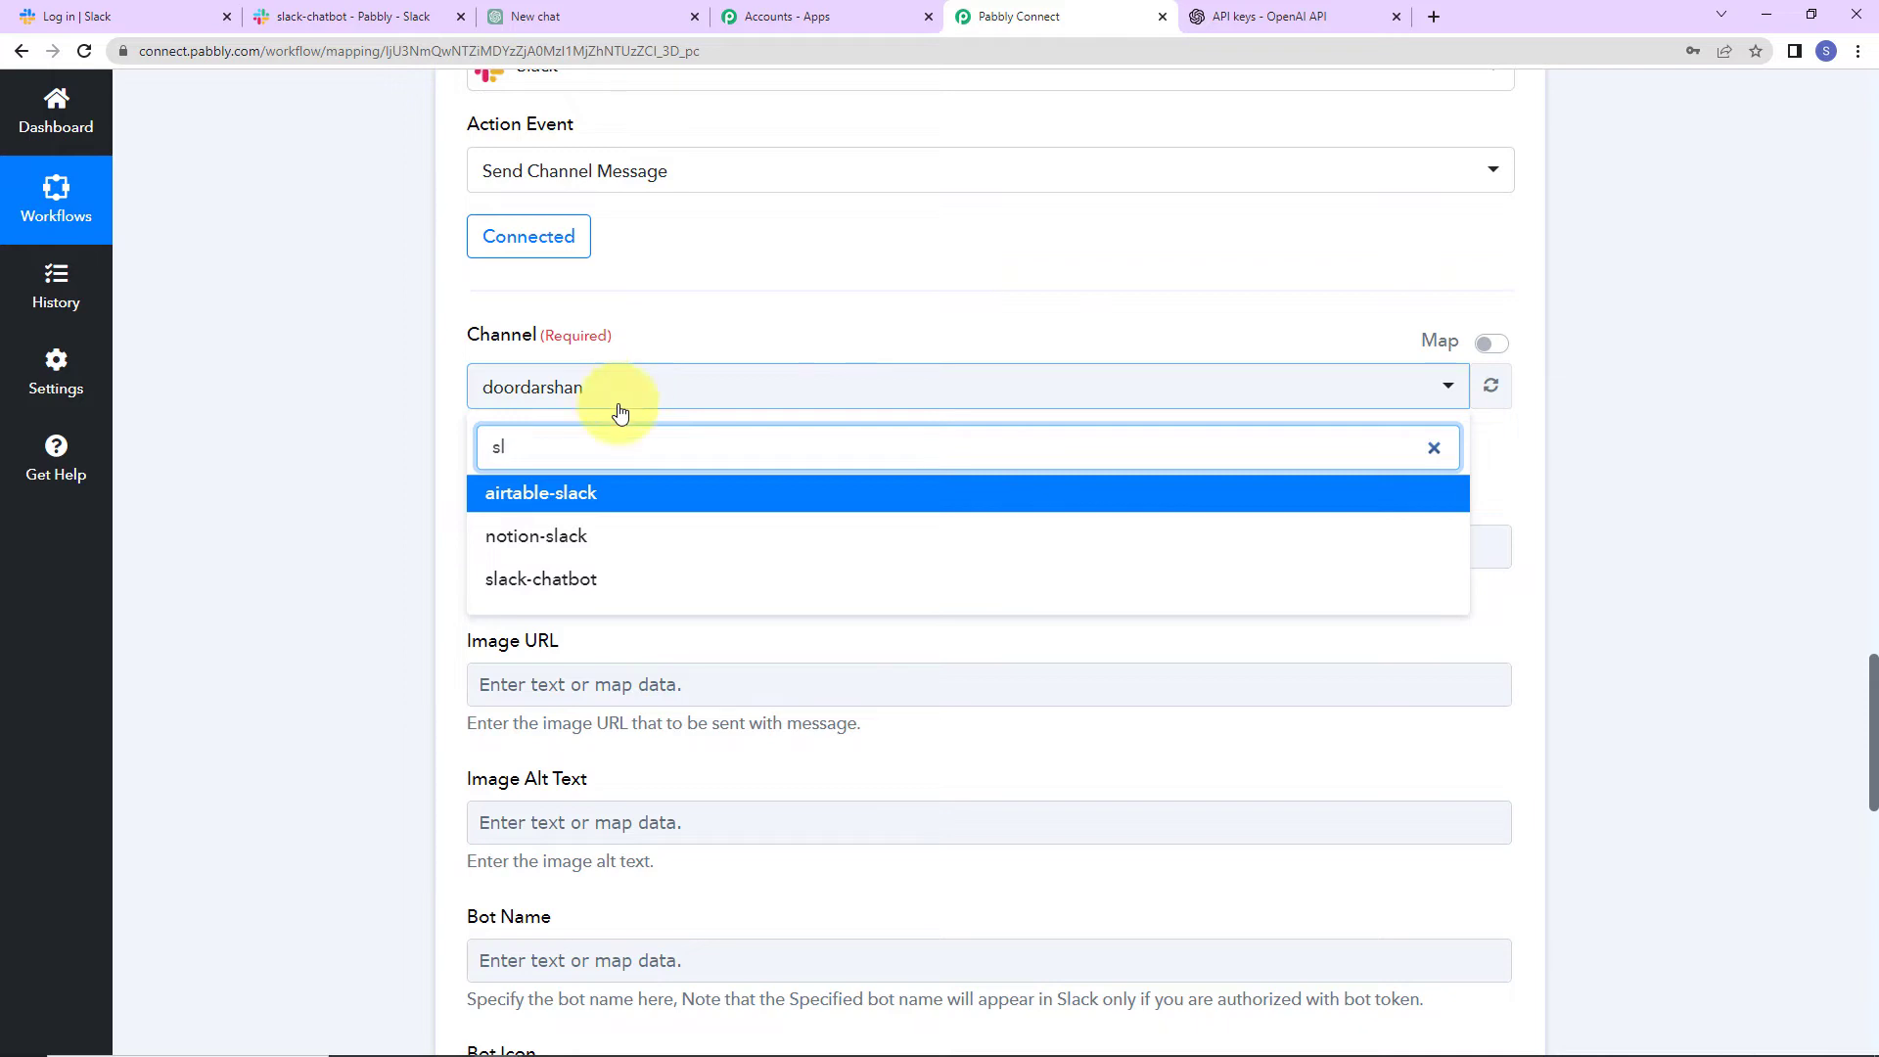
{"action": "left_click", "coordinate": [593, 584]}
Map the Slack action's message to Choices 0 Message Content from the ChatGPT response, leaving the optional fields at their defaults.
{"action": "left_click", "coordinate": [573, 550]}
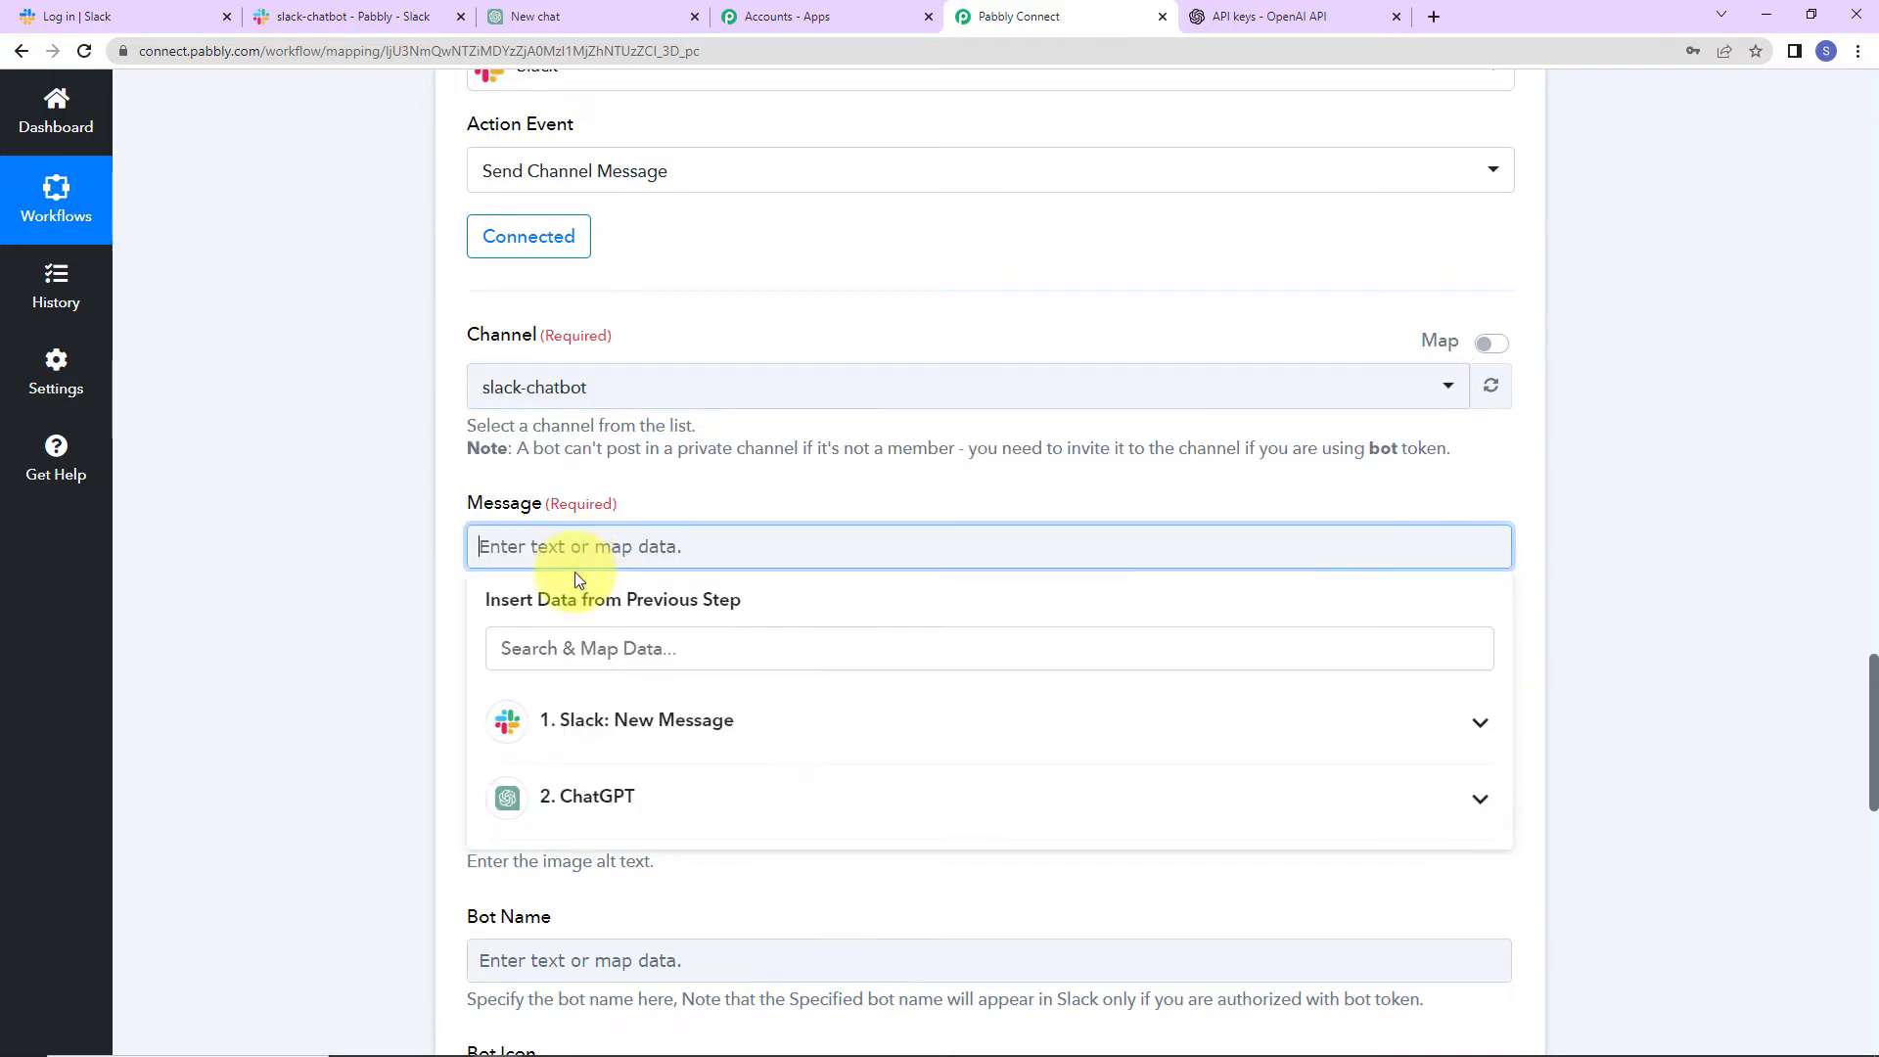
{"action": "left_click", "coordinate": [587, 794]}
{"action": "scroll", "coordinate": [616, 881], "scroll_direction": "down", "scroll_amount": 5}
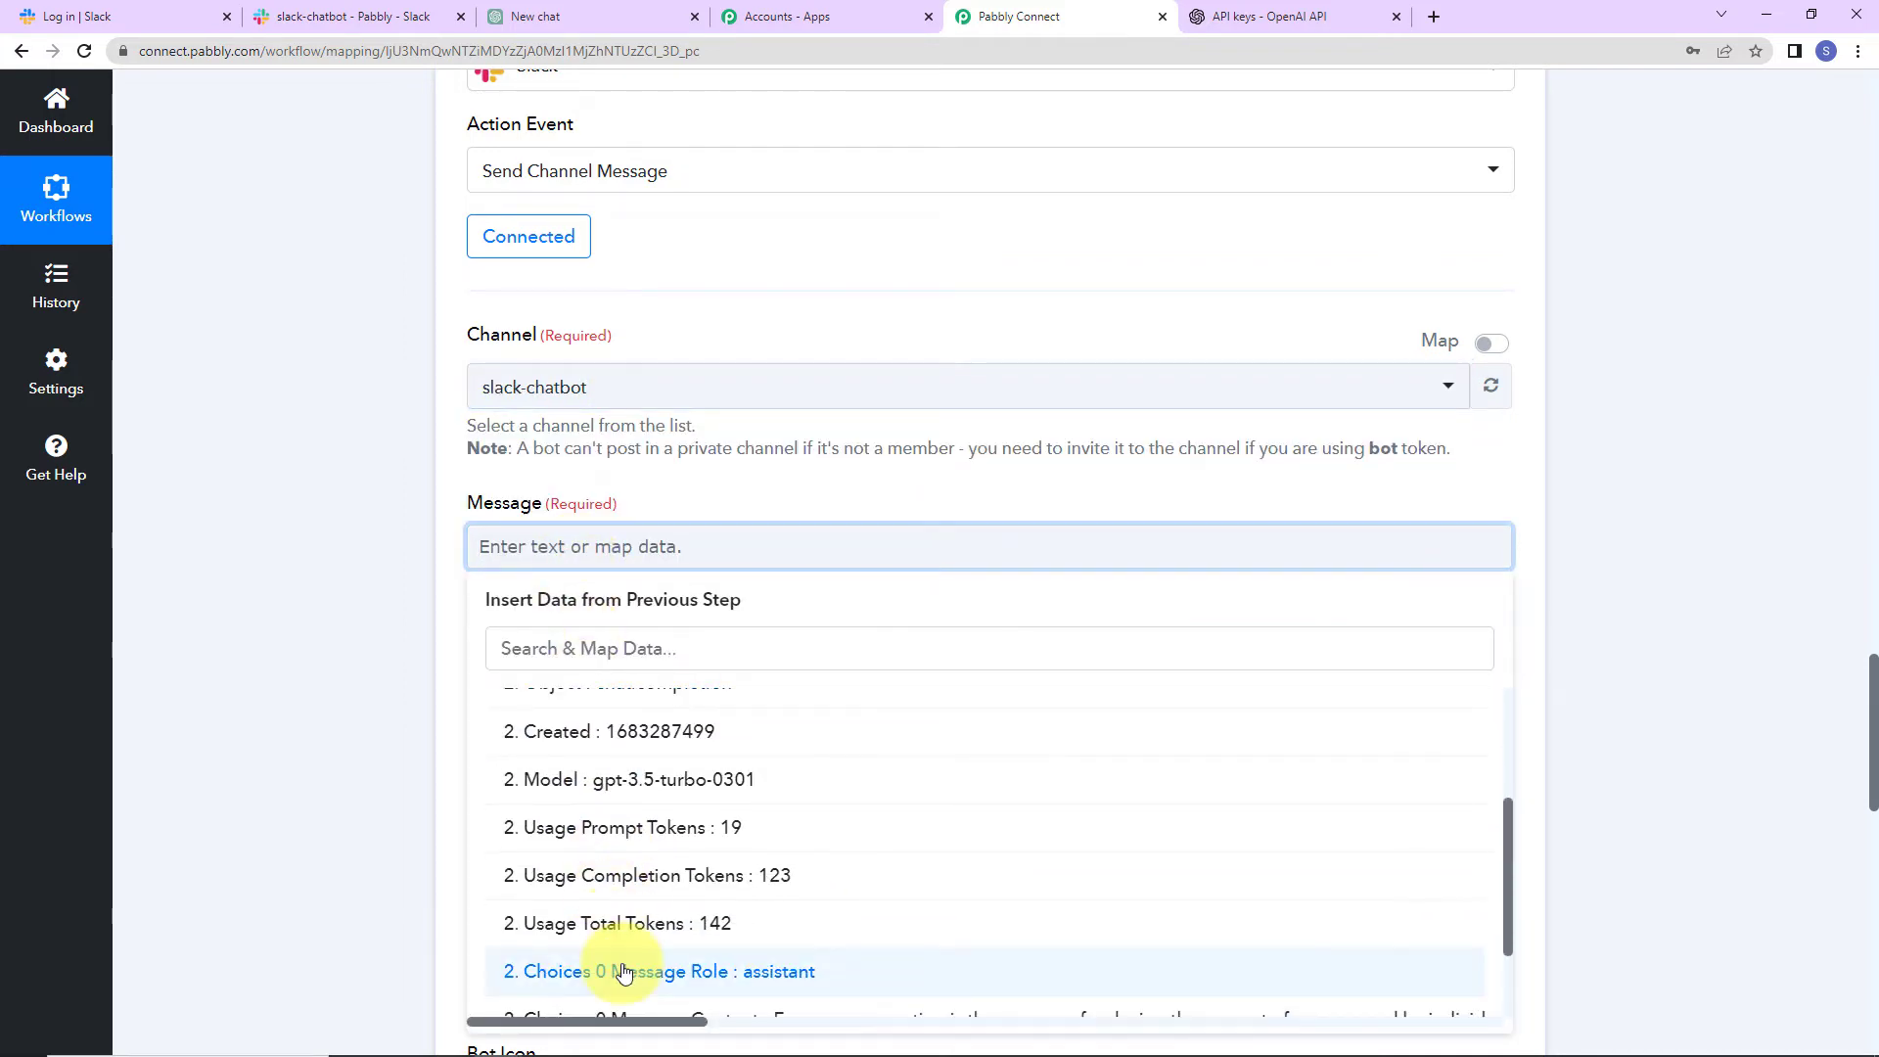
{"action": "left_click", "coordinate": [617, 896]}
{"action": "left_click", "coordinate": [368, 693]}
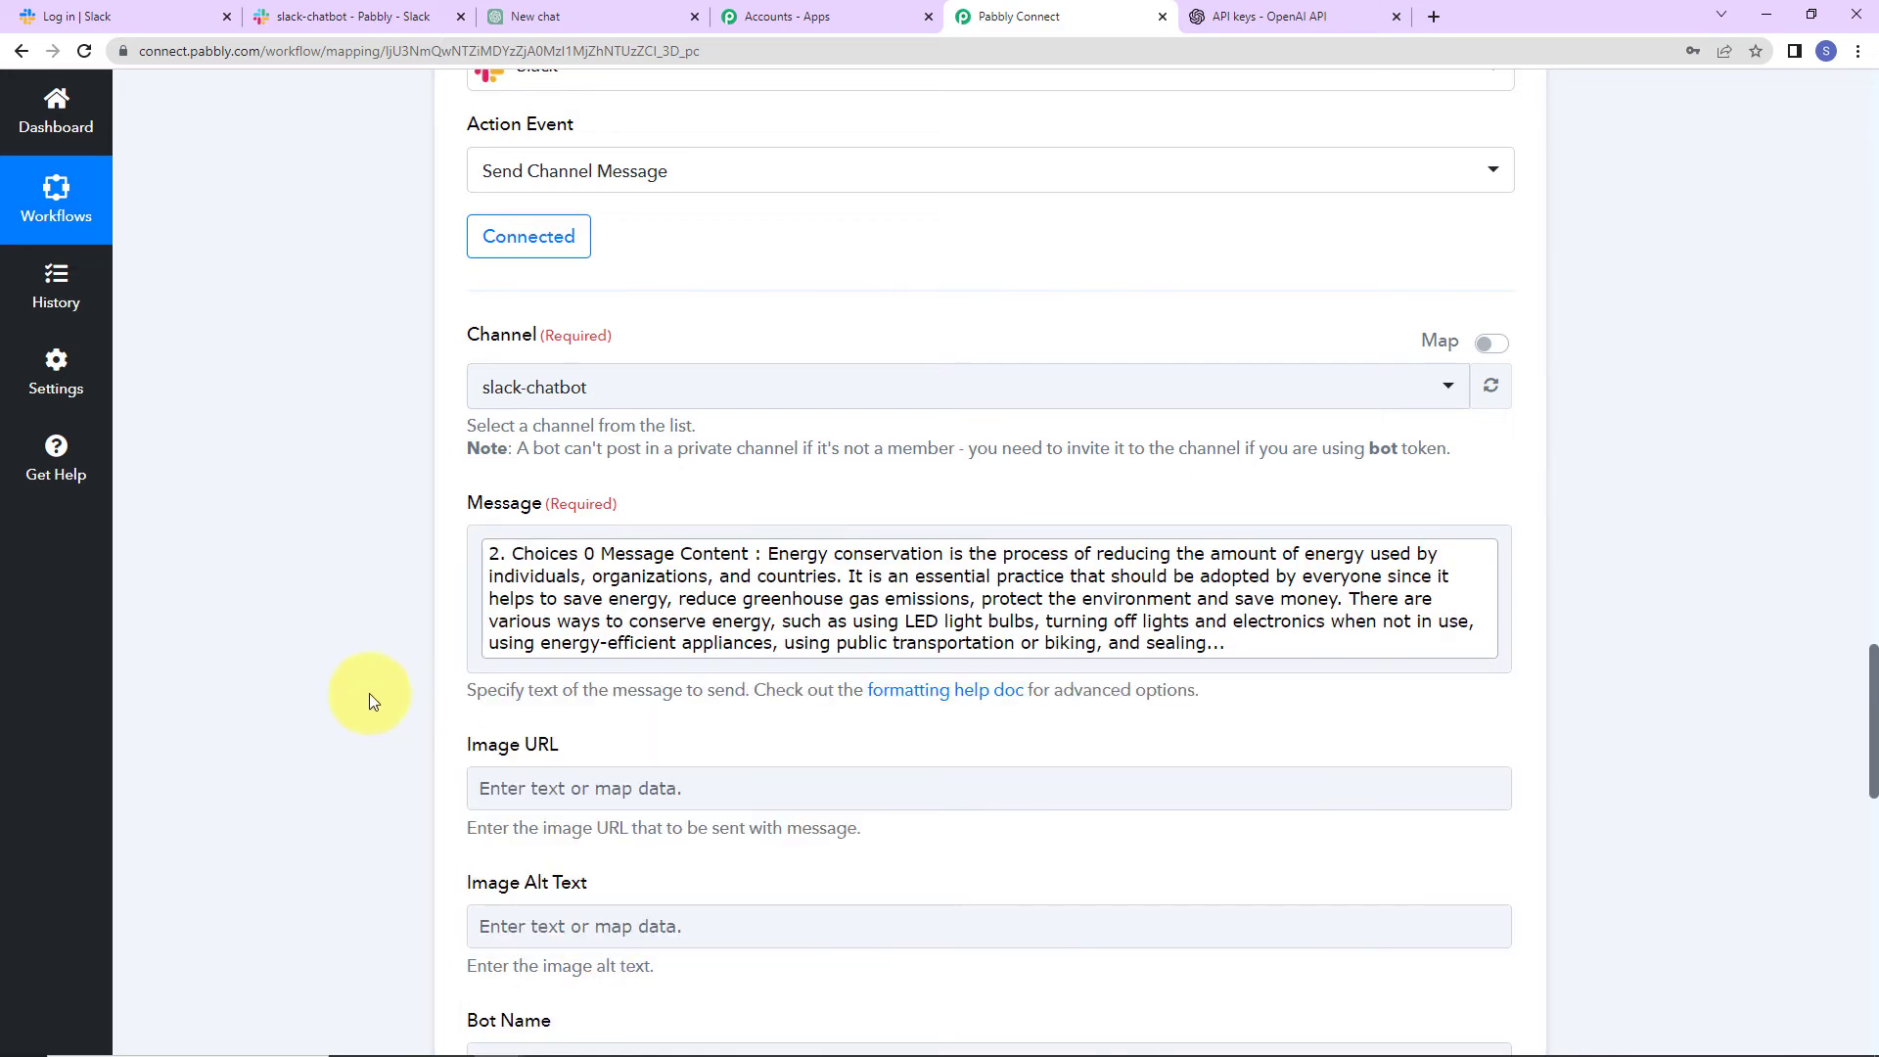
{"action": "scroll", "coordinate": [368, 692], "scroll_direction": "down", "scroll_amount": 2}
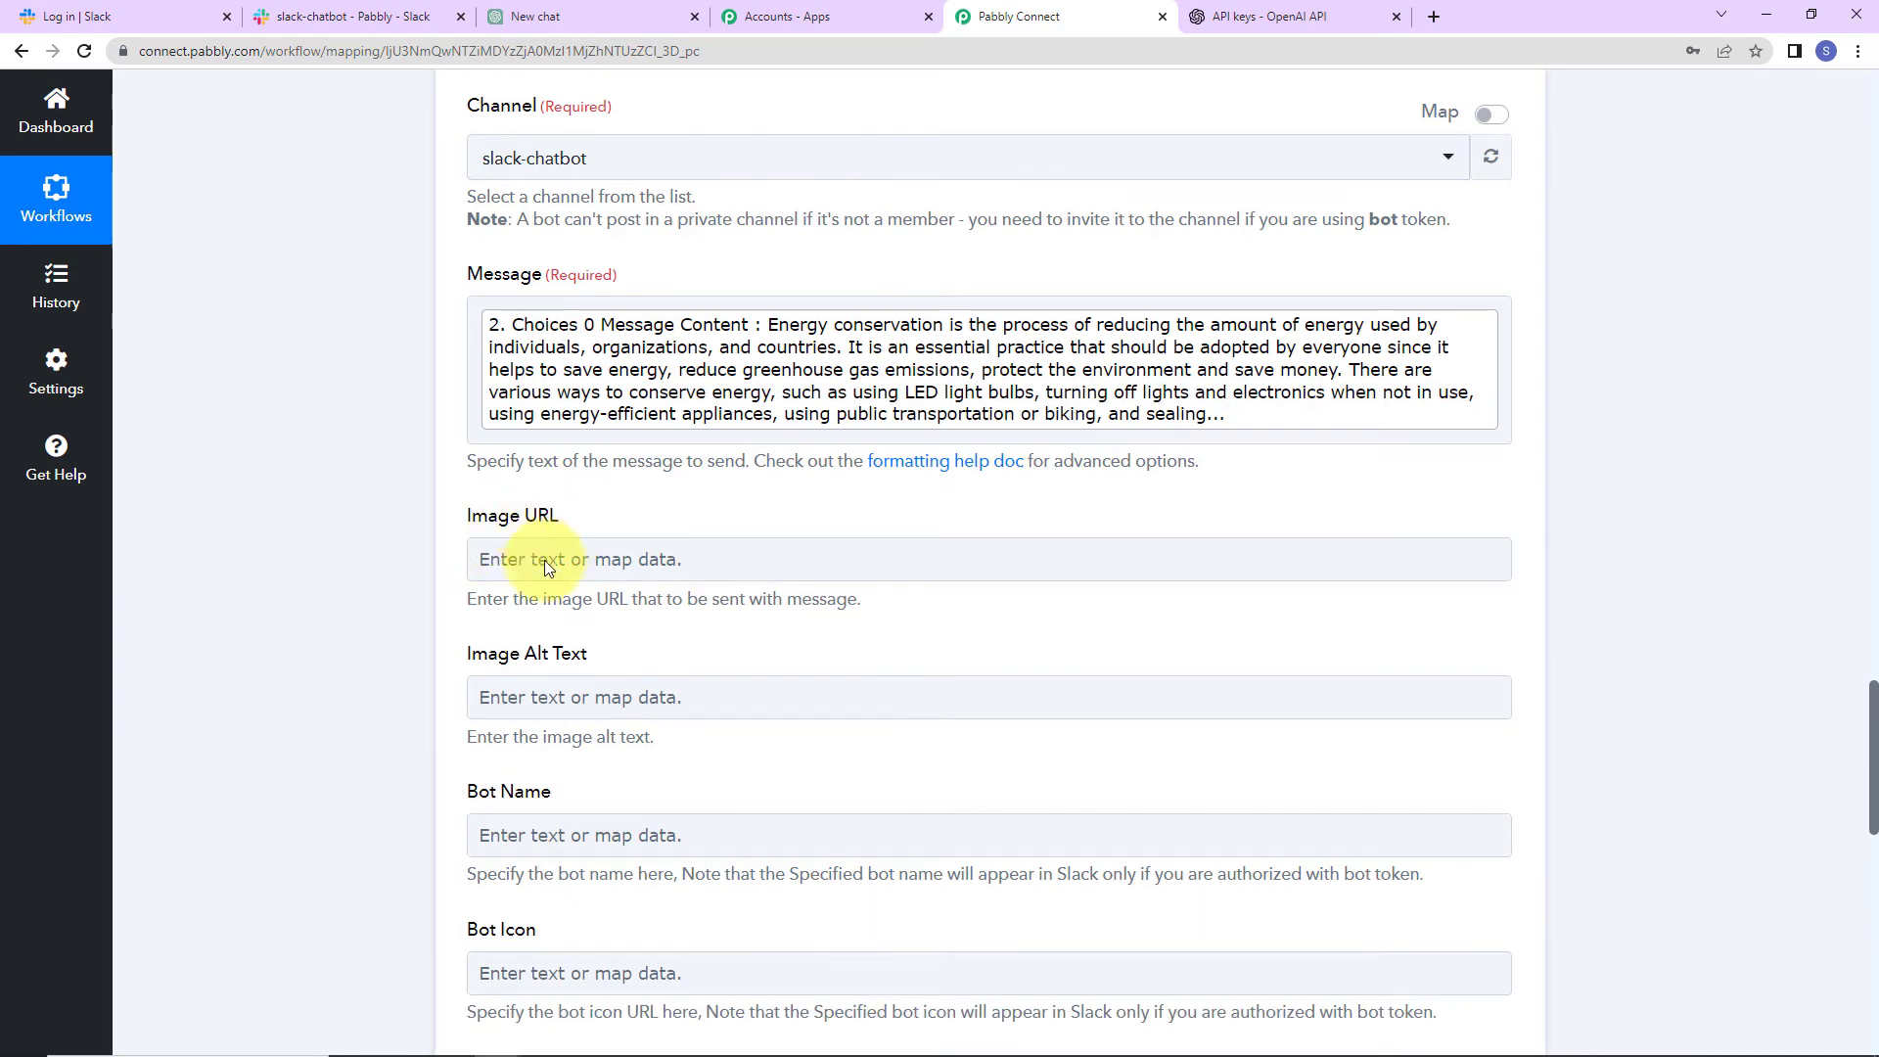
{"action": "scroll", "coordinate": [621, 736], "scroll_direction": "down", "scroll_amount": 6}
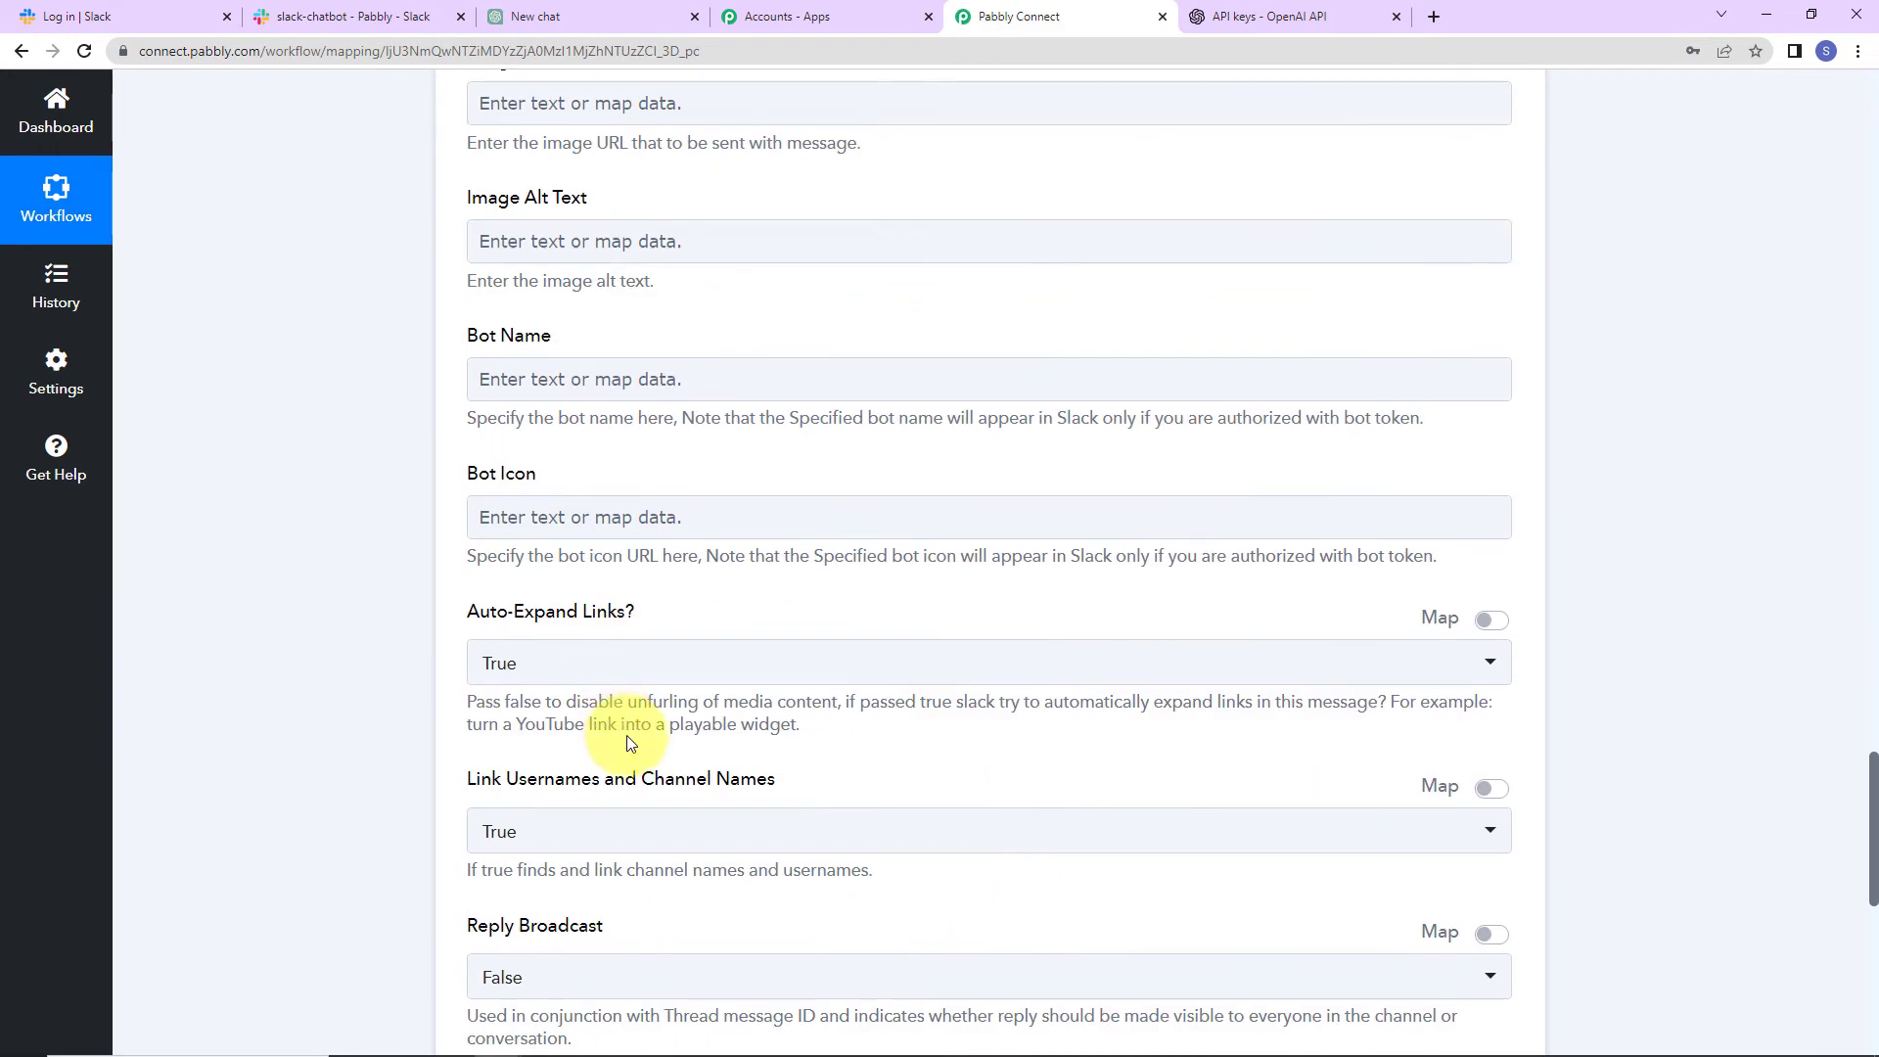
{"action": "scroll", "coordinate": [628, 746], "scroll_direction": "down", "scroll_amount": 4}
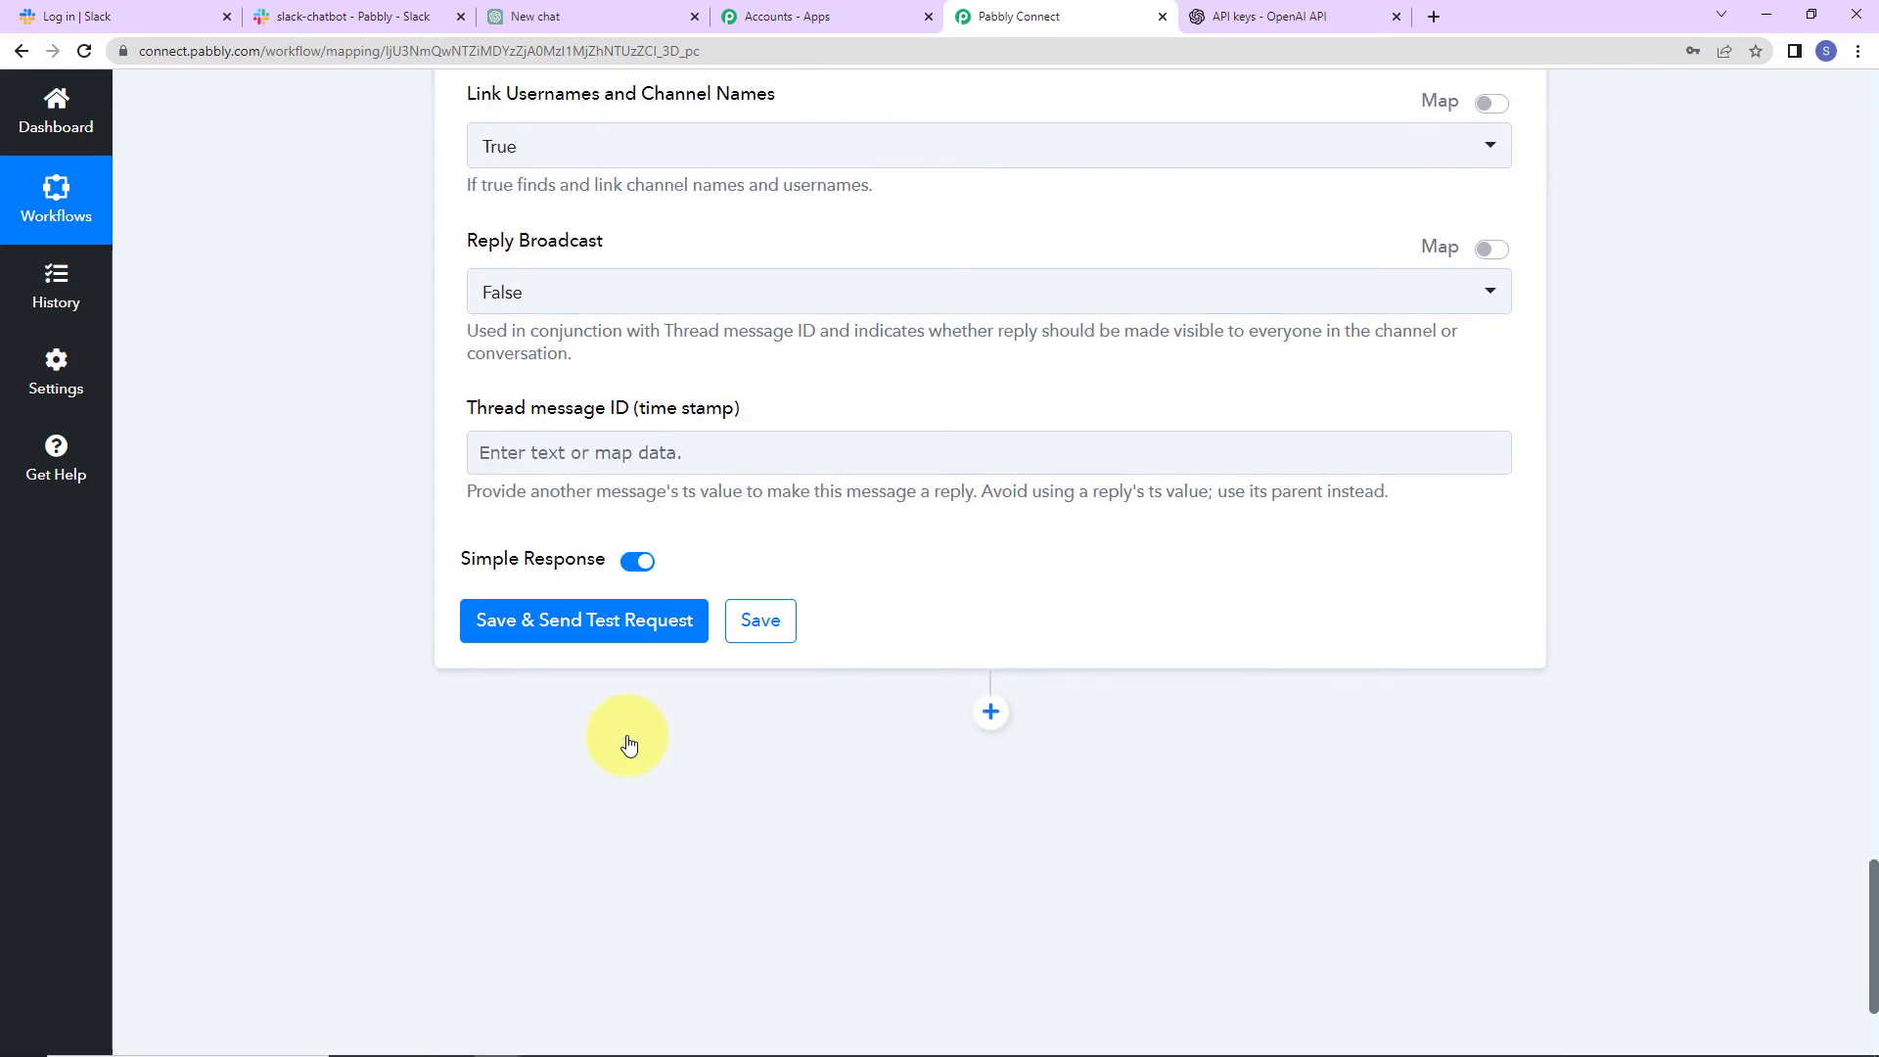
Save the Slack action with a test request, review its response and switch to Slack to check the slack-chatbot channel.
{"action": "left_click", "coordinate": [597, 620]}
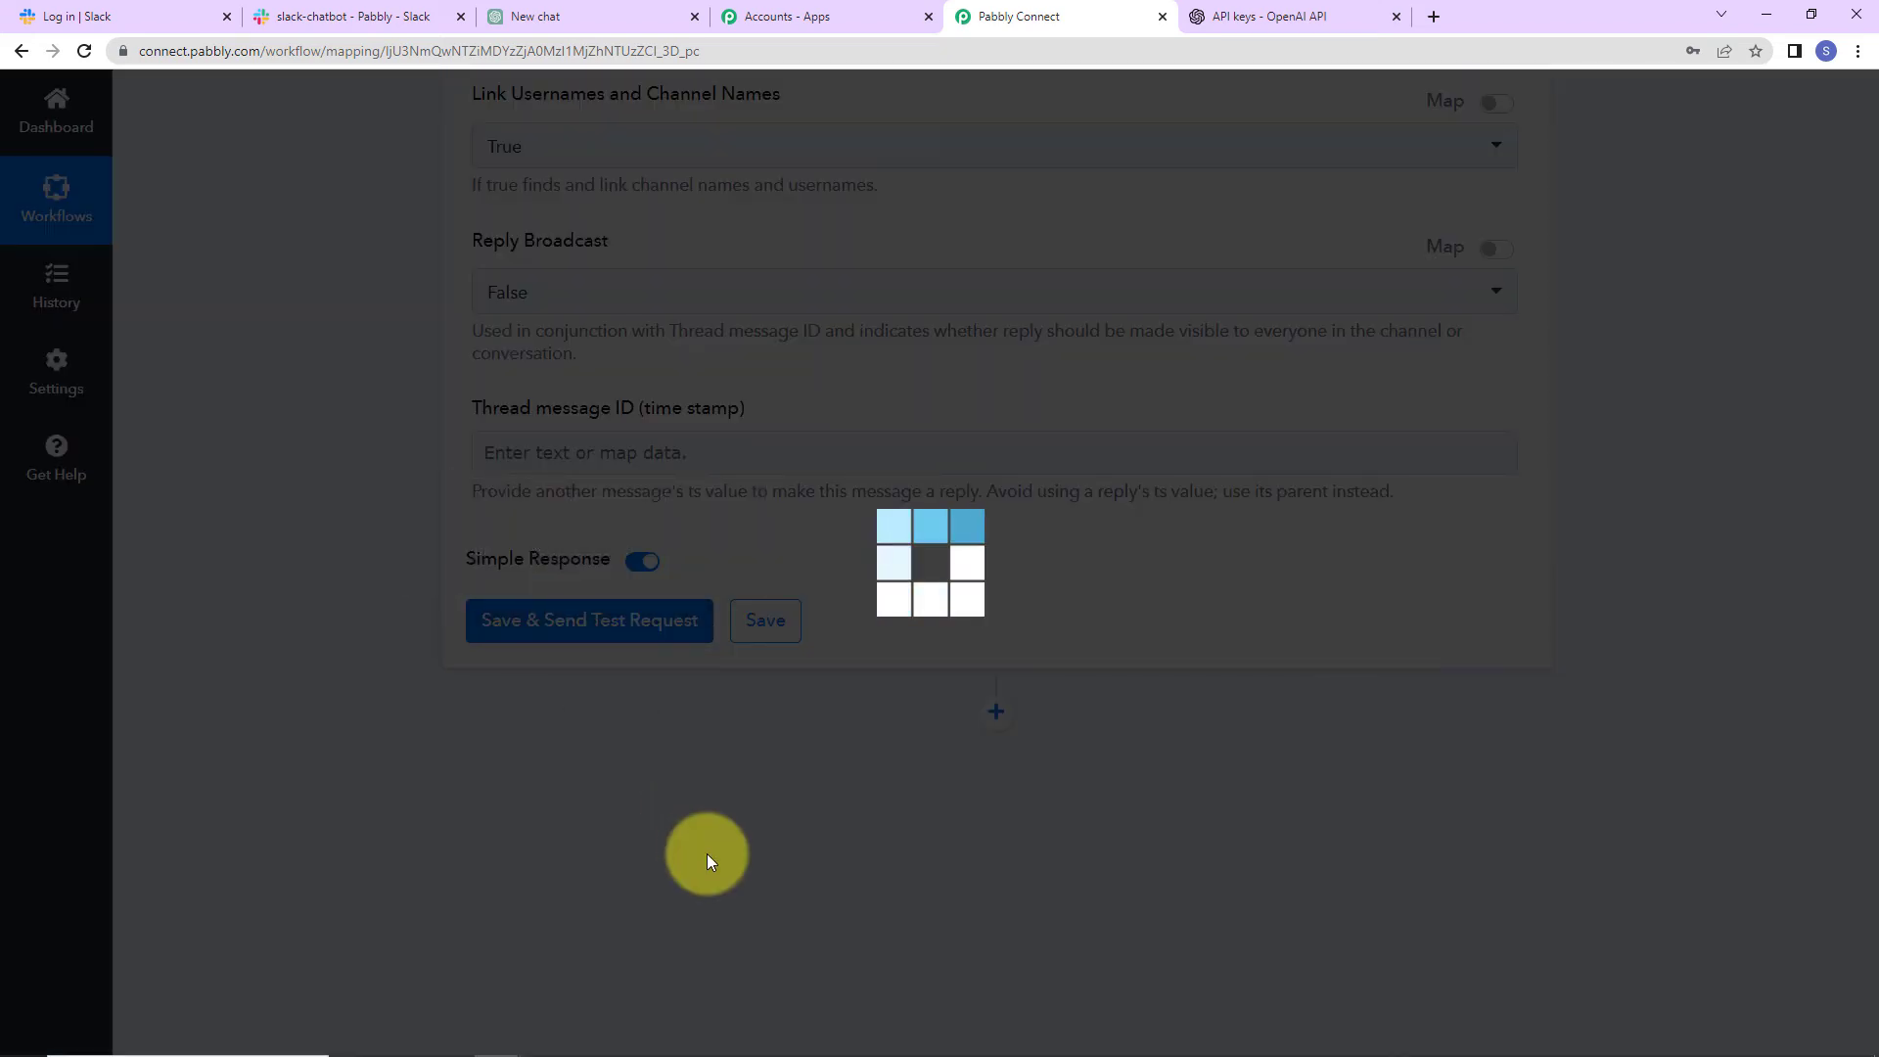
{"action": "scroll", "coordinate": [1611, 732], "scroll_direction": "down", "scroll_amount": 5}
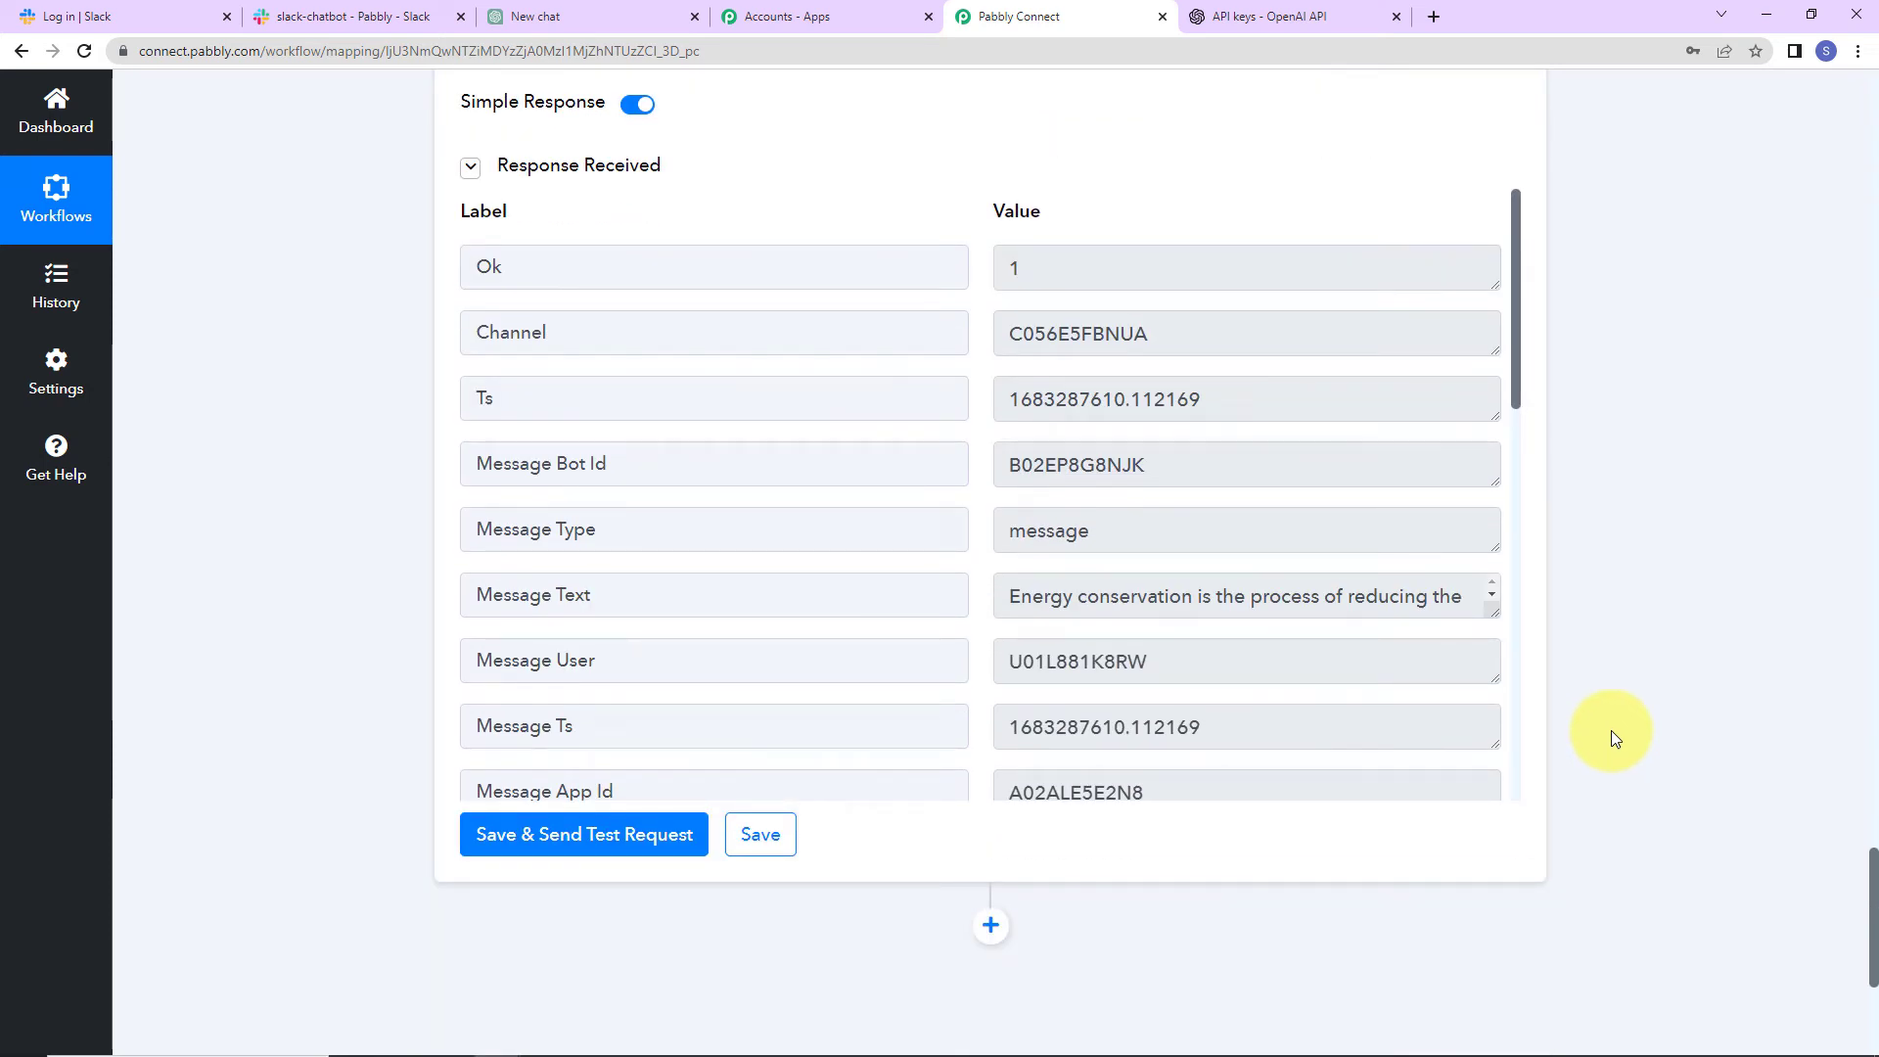
{"action": "left_click", "coordinate": [397, 21]}
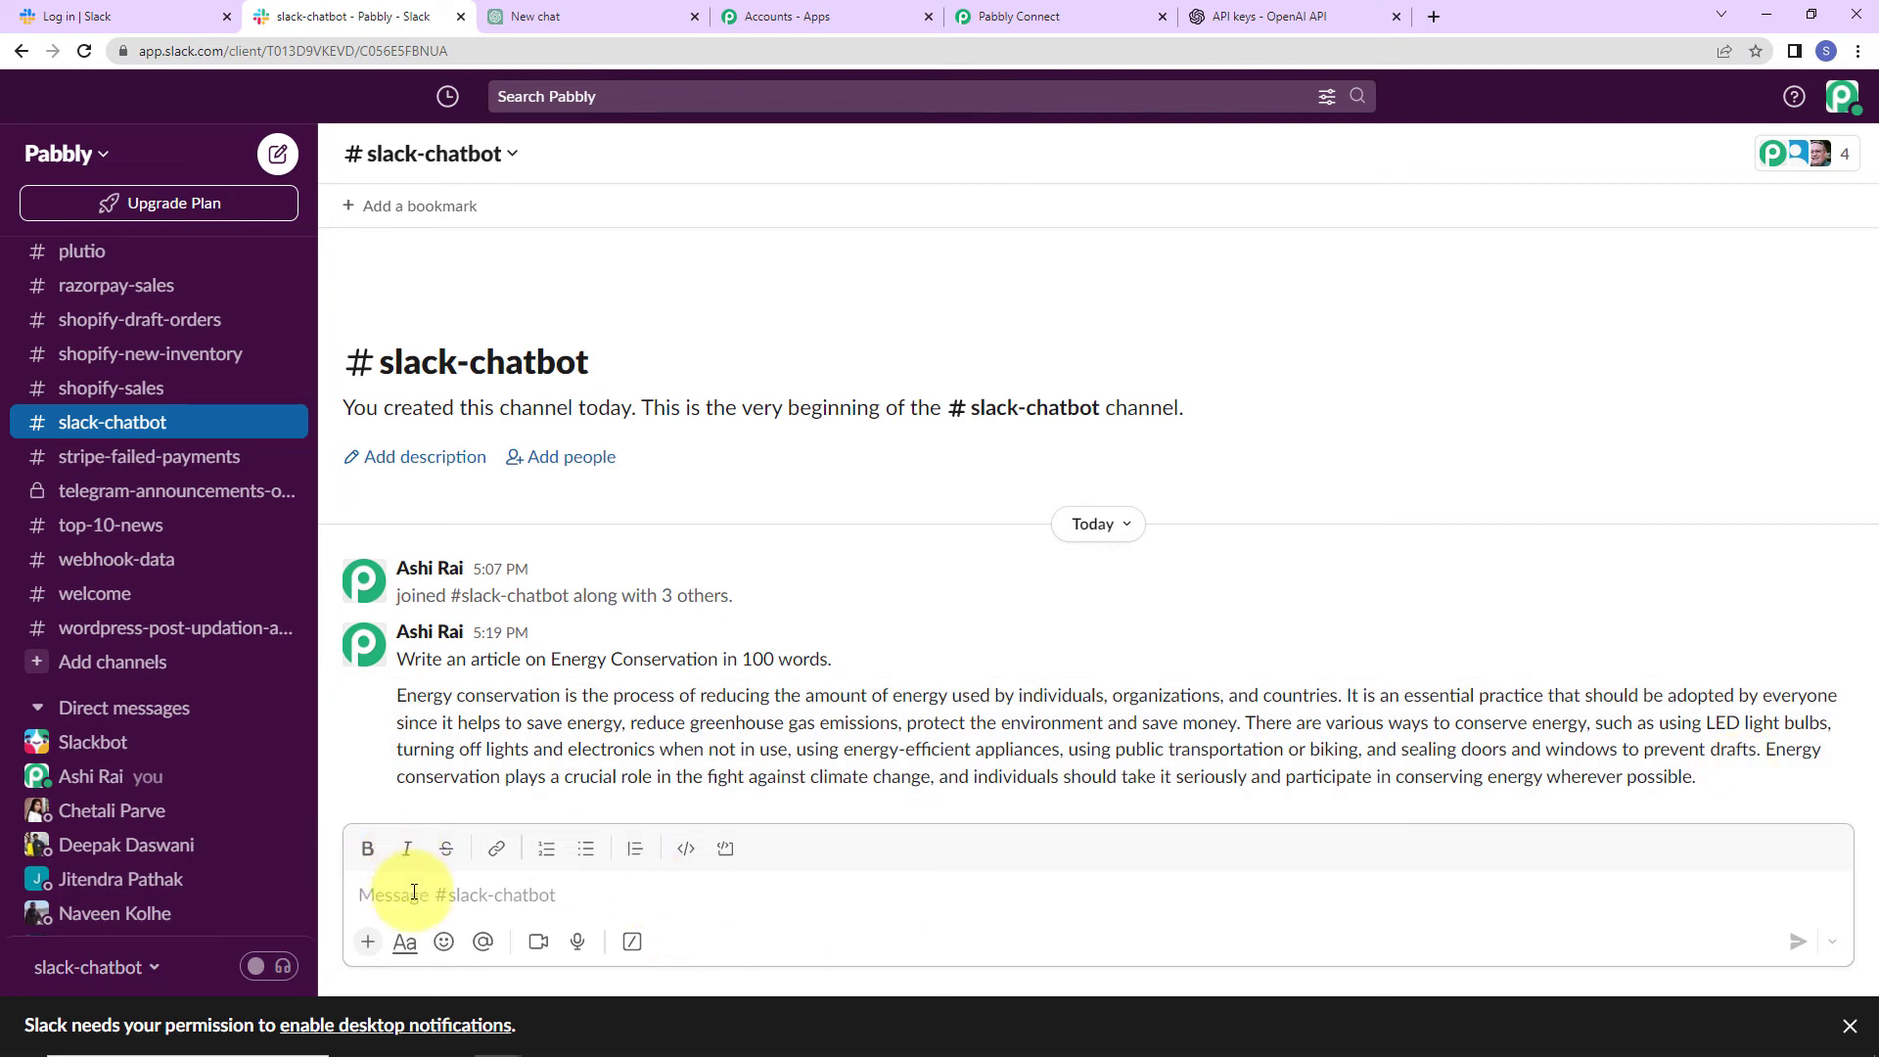
Post "Write a letter to the editor of Times of India regarding environment conservation." in slack-chatbot and read the reply.
{"action": "type", "text": "Write a letter to the editor of Times of India regarding environment conservation."}
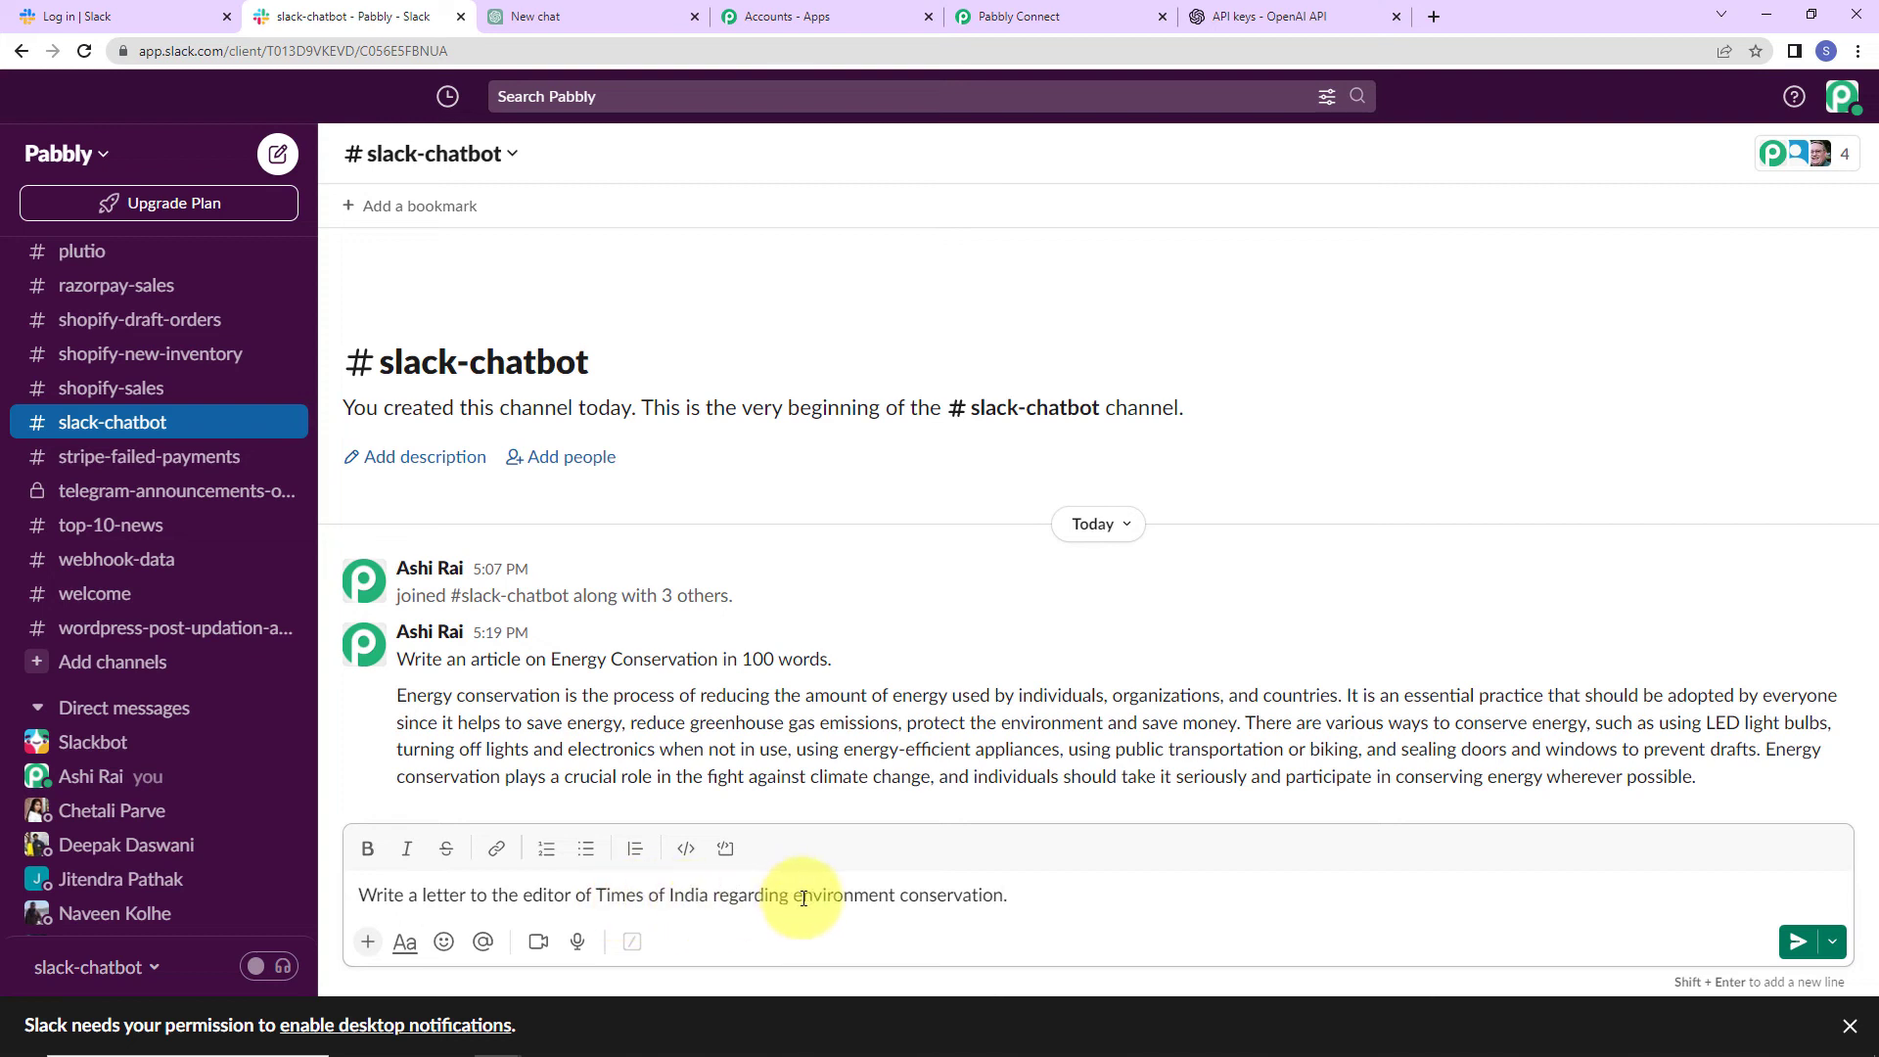
{"action": "left_click", "coordinate": [1796, 942]}
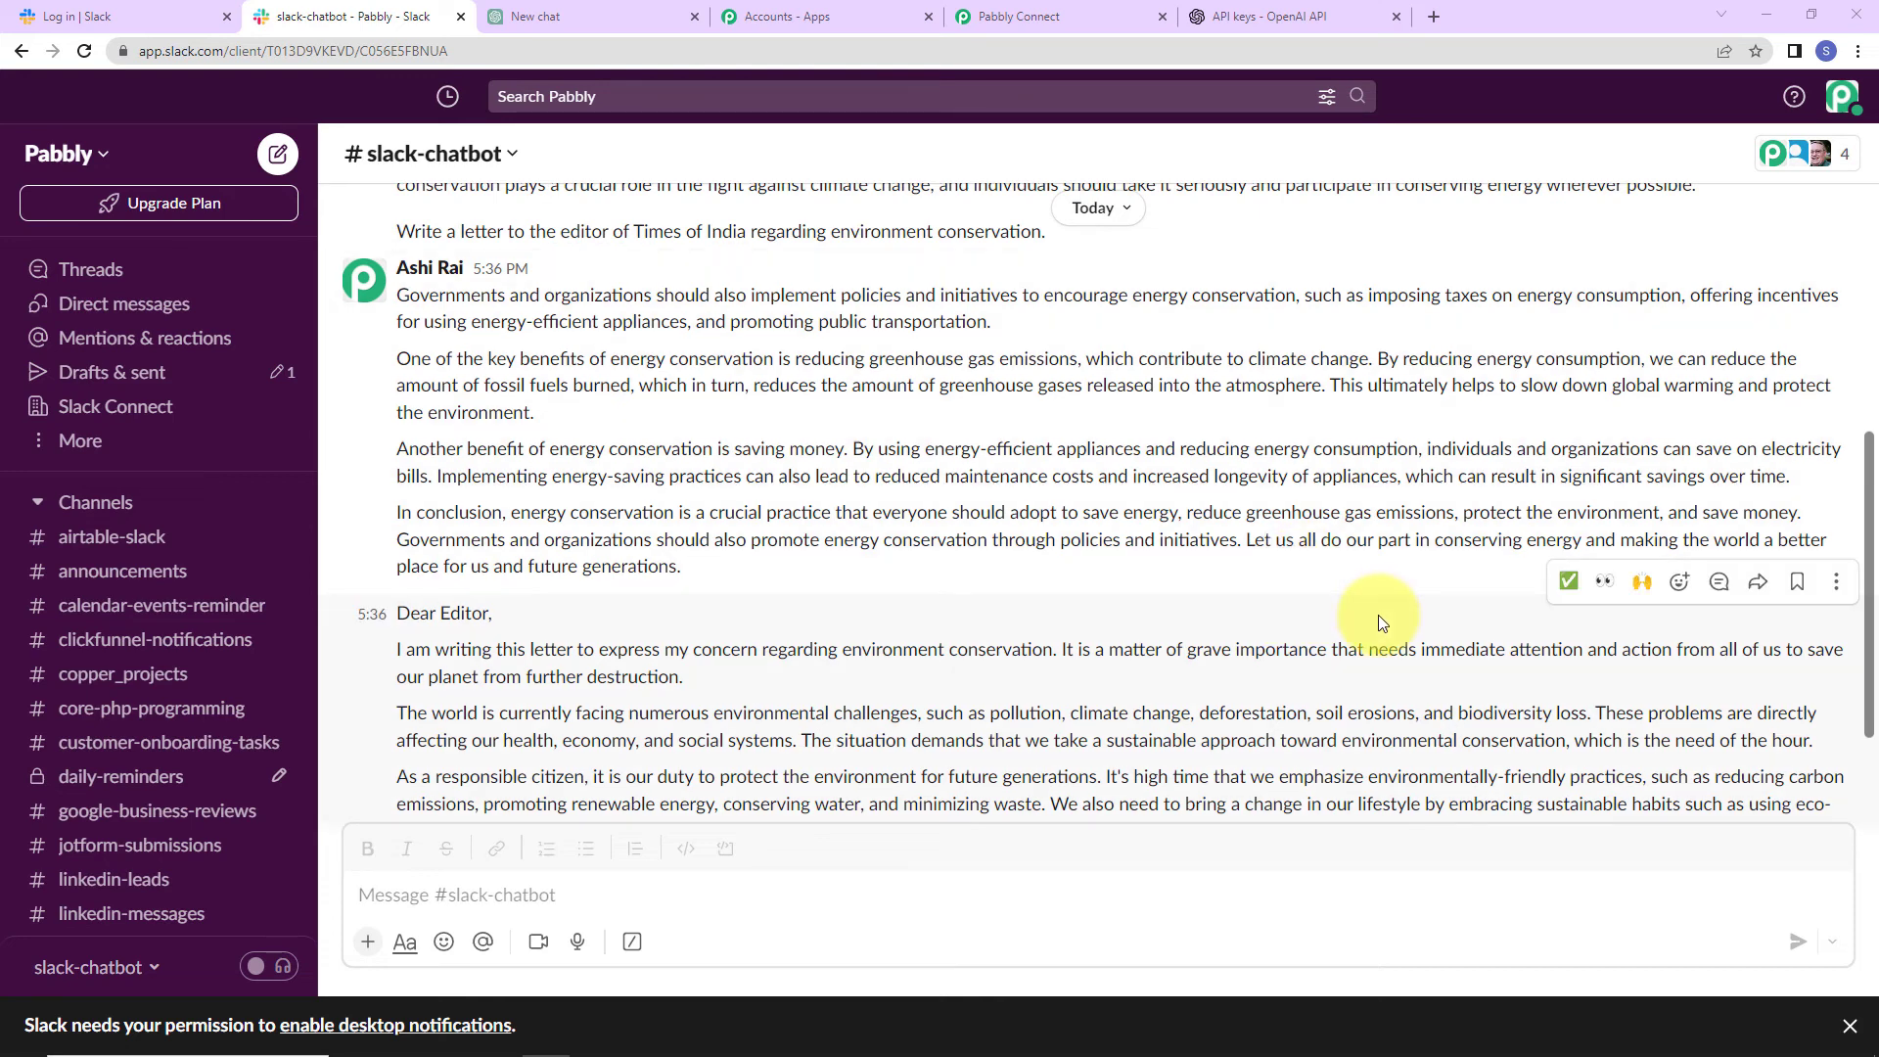
{"action": "scroll", "coordinate": [1377, 622], "scroll_direction": "down", "scroll_amount": 3}
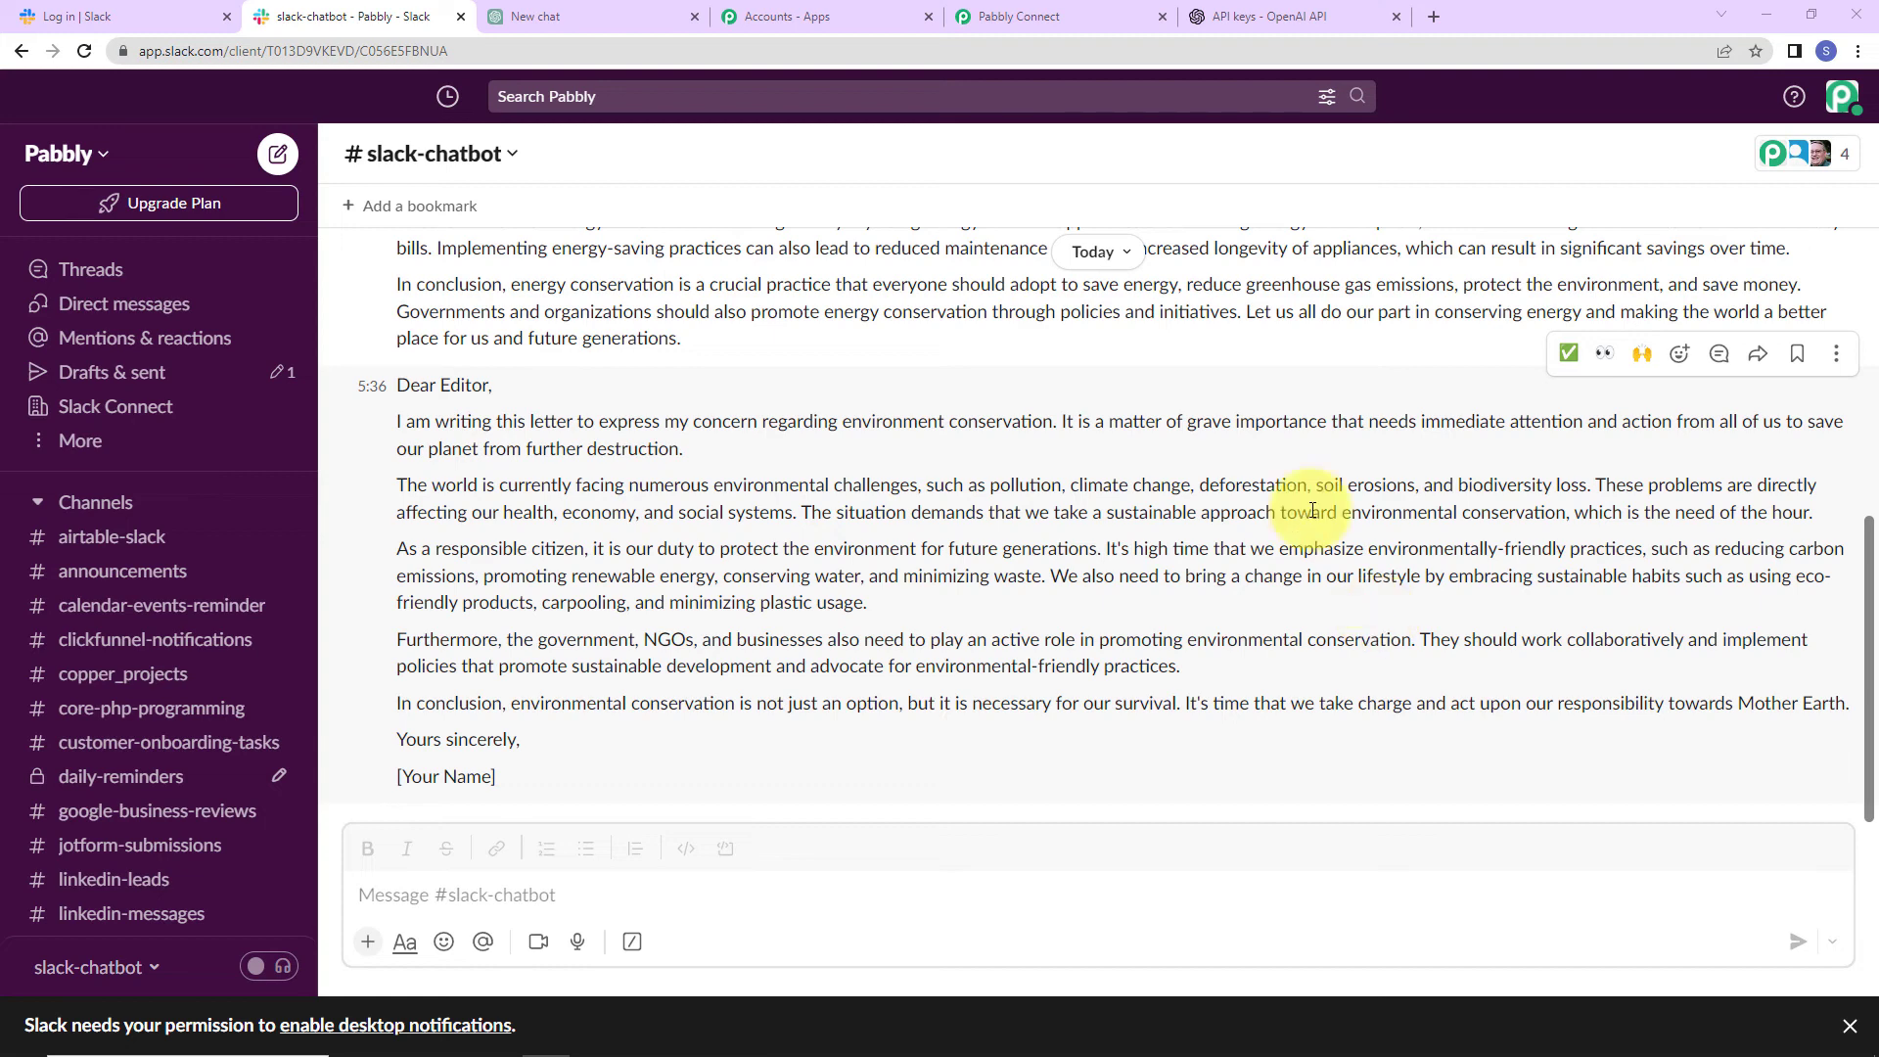
Return to Pabbly Connect and collapse the Slack trigger, ChatGPT action and Slack action steps of the workflow.
{"action": "left_click", "coordinate": [1037, 18]}
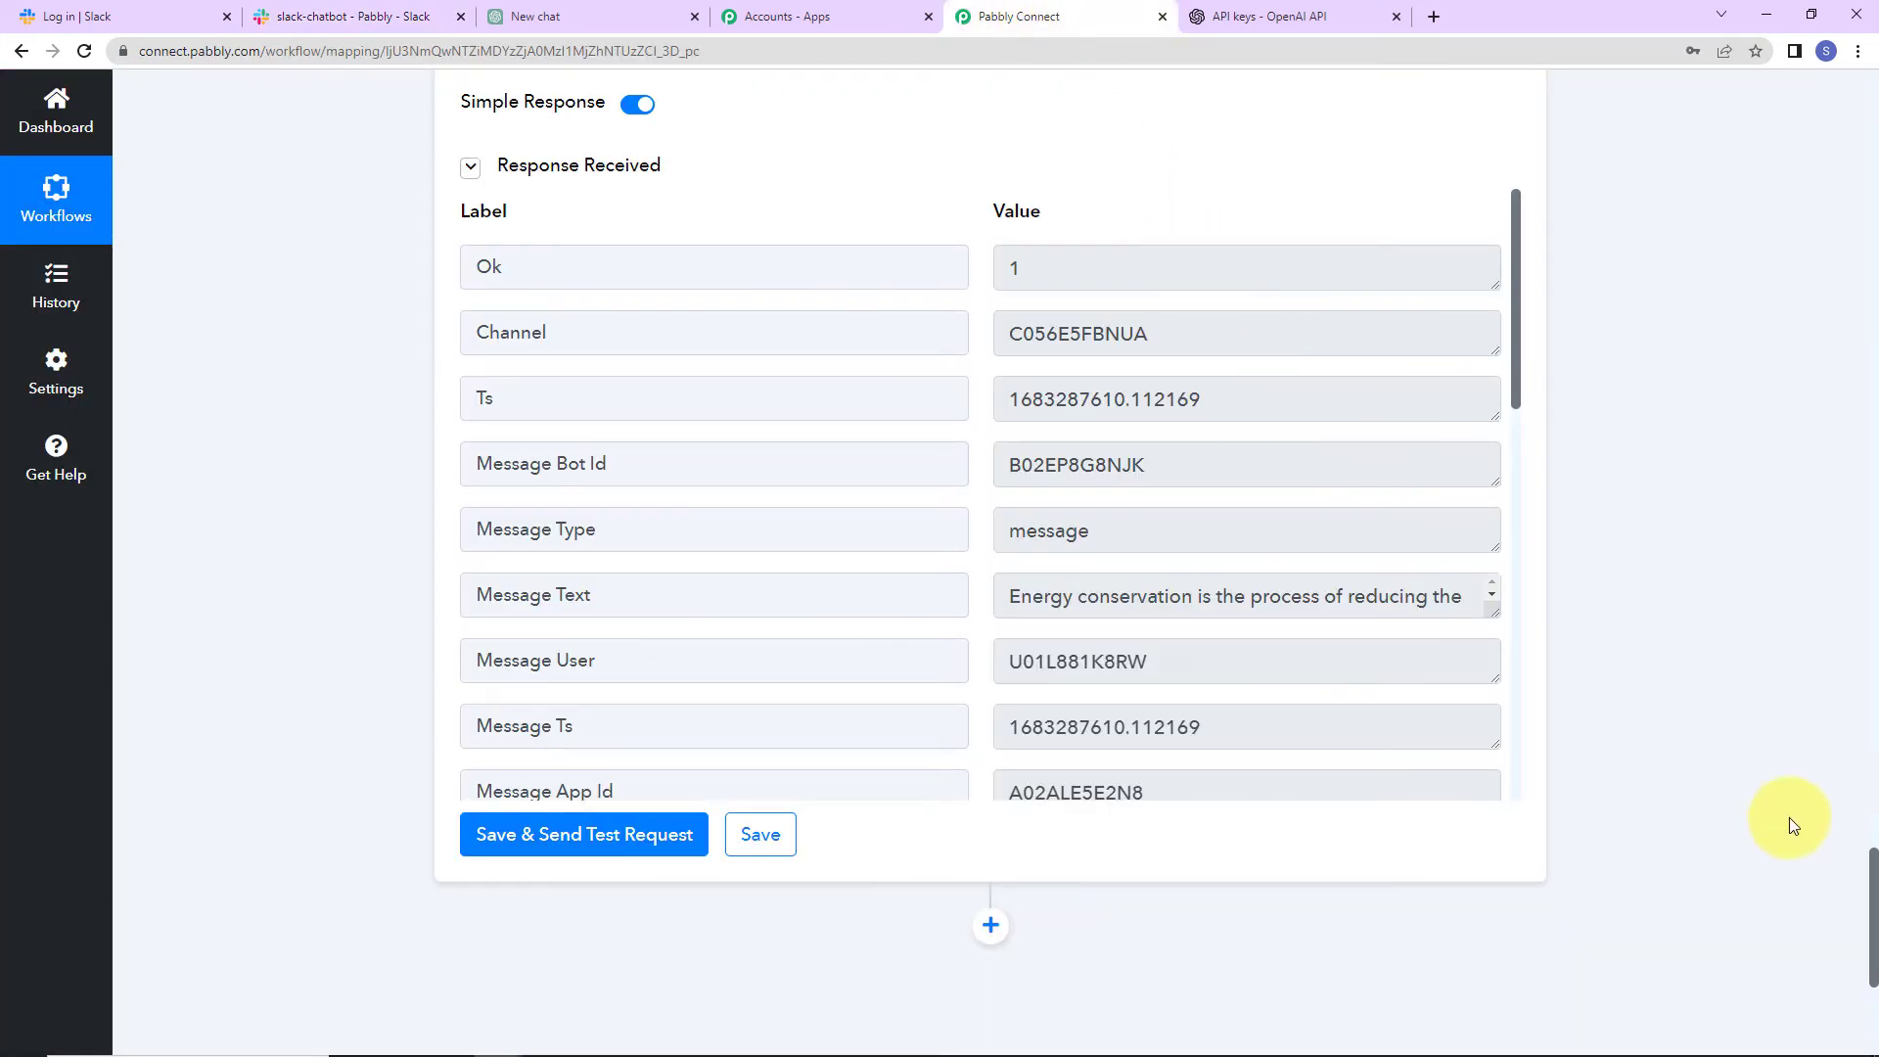
{"action": "scroll", "coordinate": [1829, 349], "scroll_direction": "down", "scroll_amount": 8}
{"action": "scroll", "coordinate": [1824, 343], "scroll_direction": "up", "scroll_amount": 20}
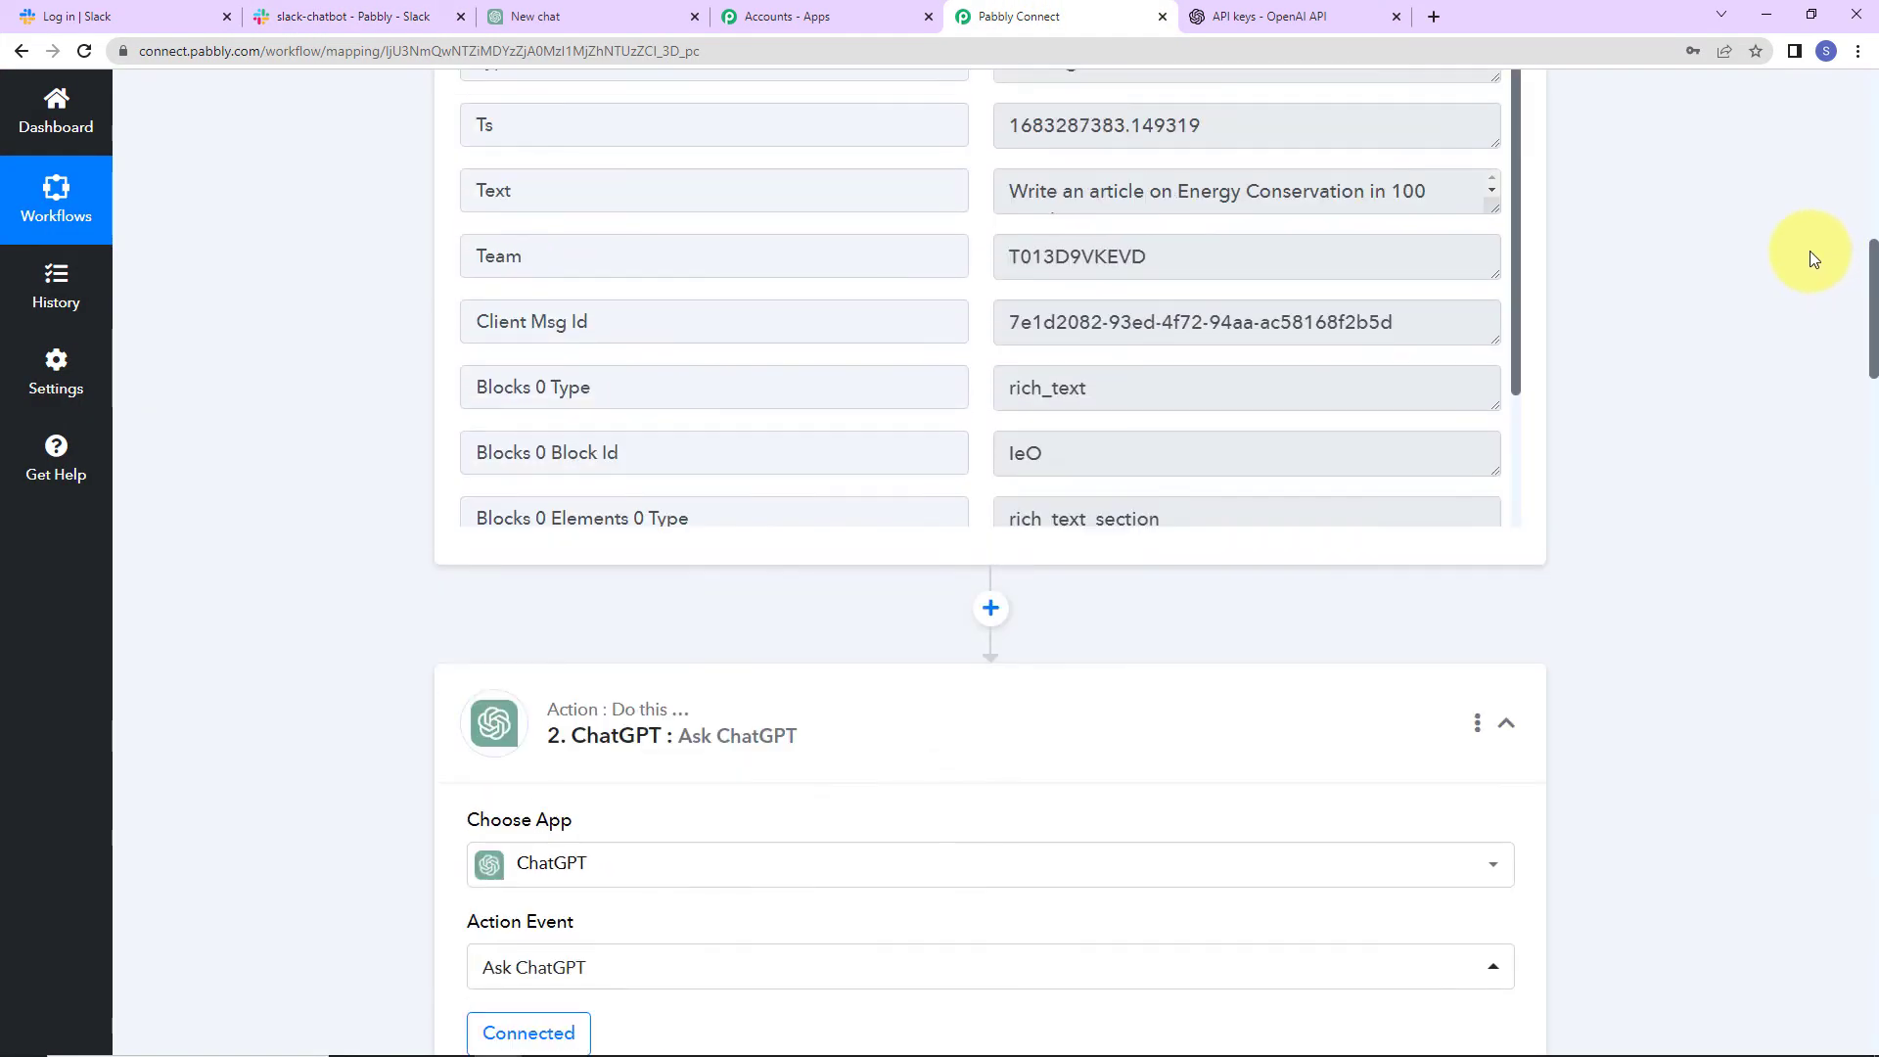
{"action": "mouse_move", "coordinate": [605, 381]}
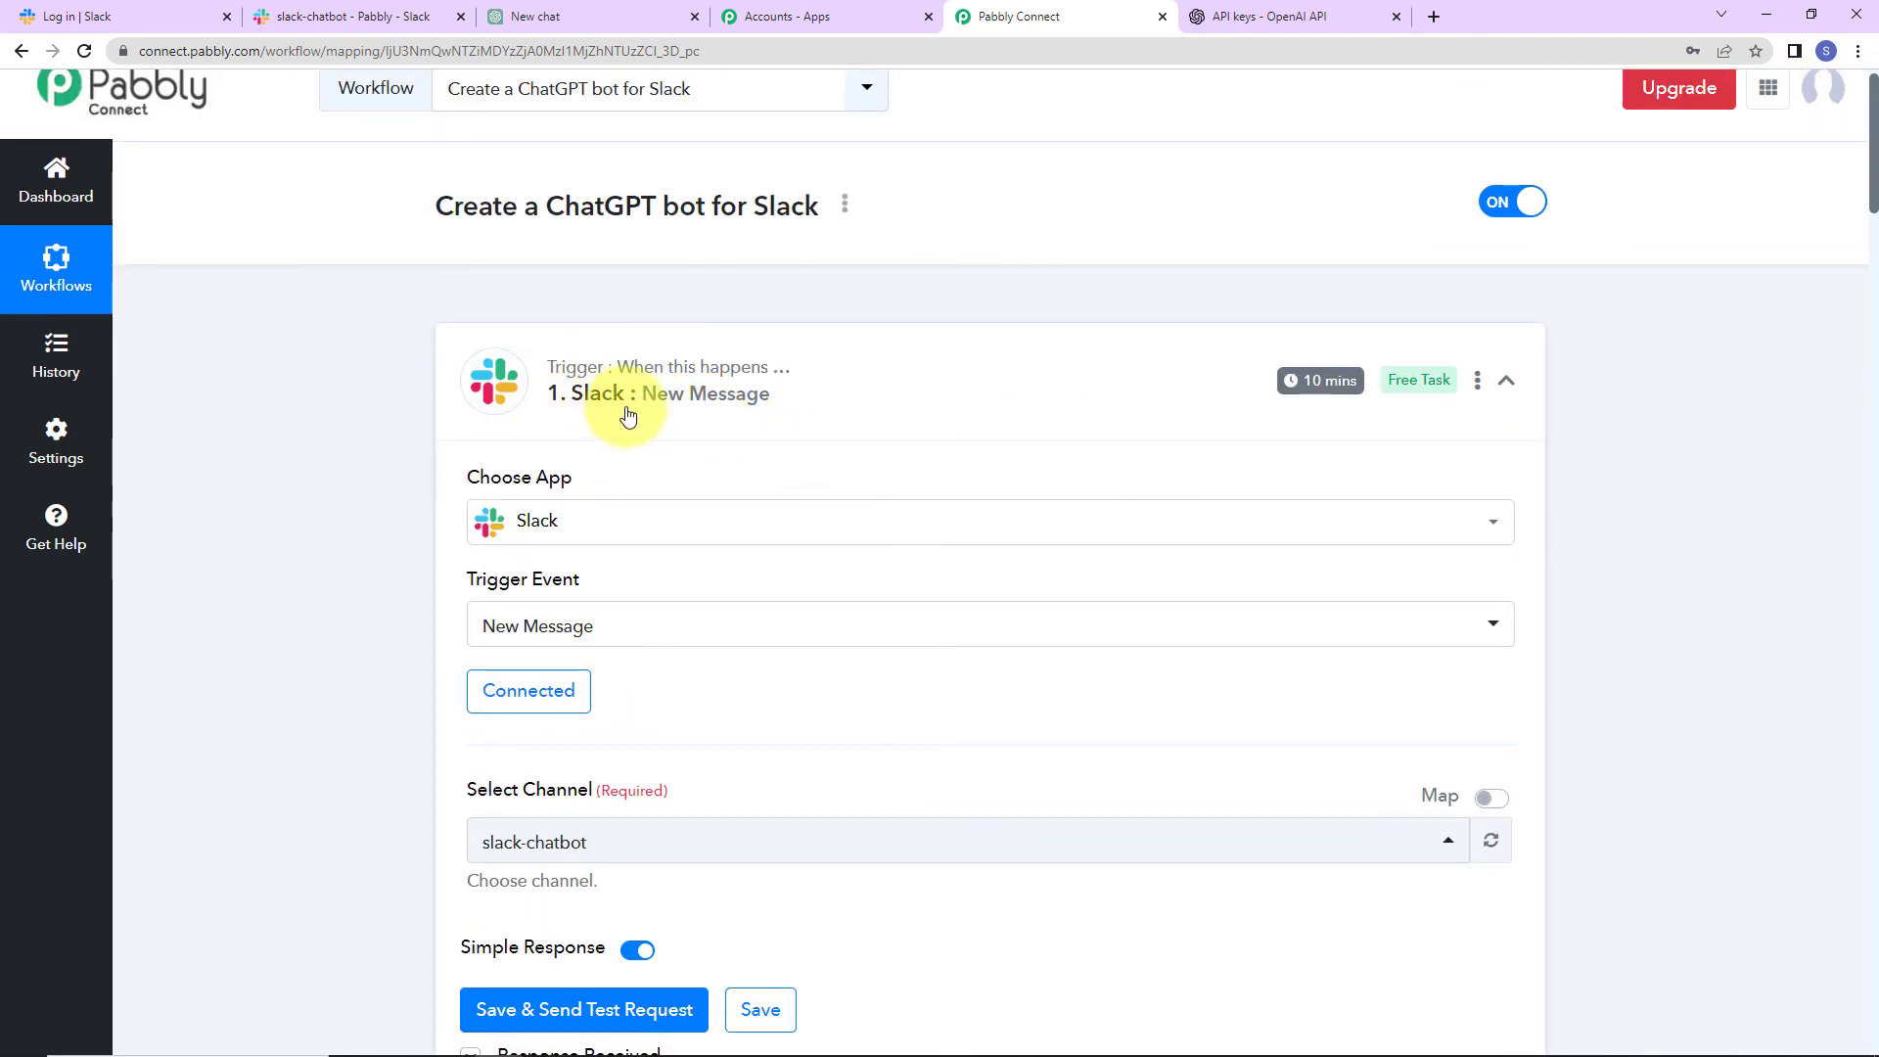
{"action": "left_click", "coordinate": [1507, 384]}
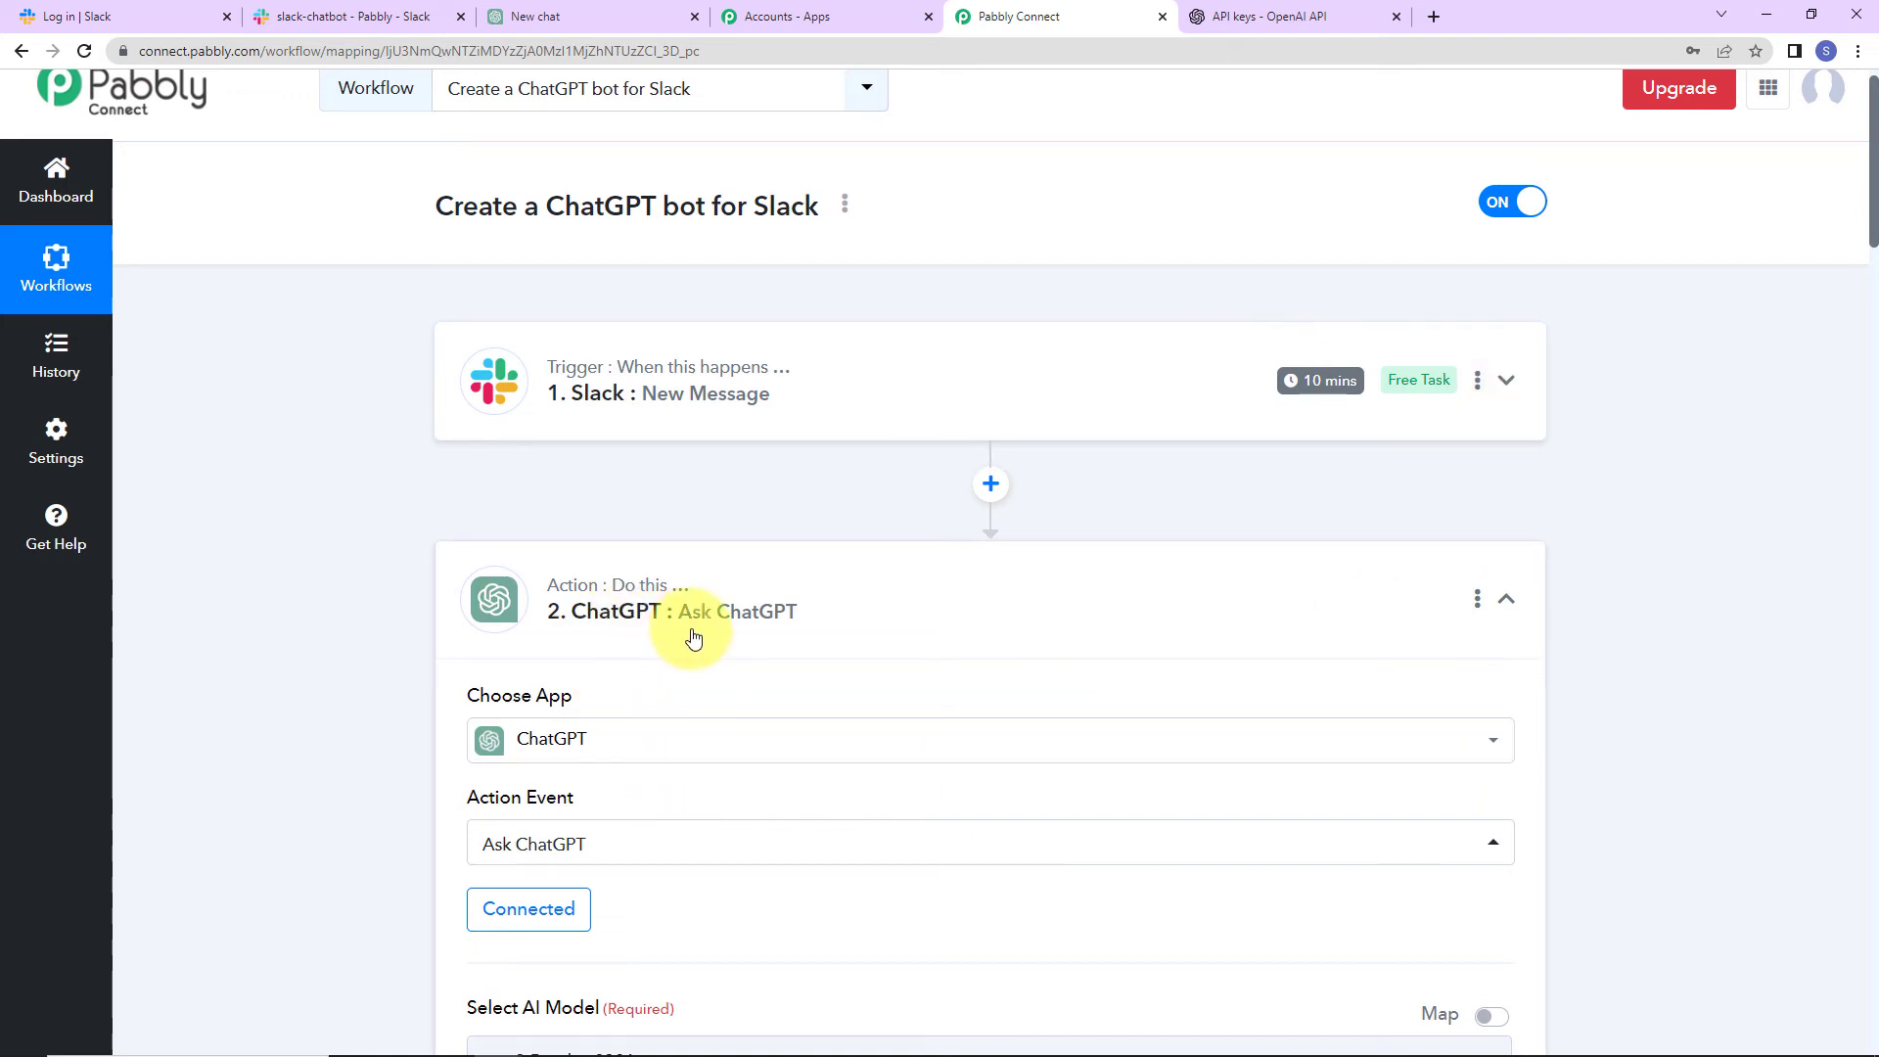
{"action": "left_click", "coordinate": [1504, 599]}
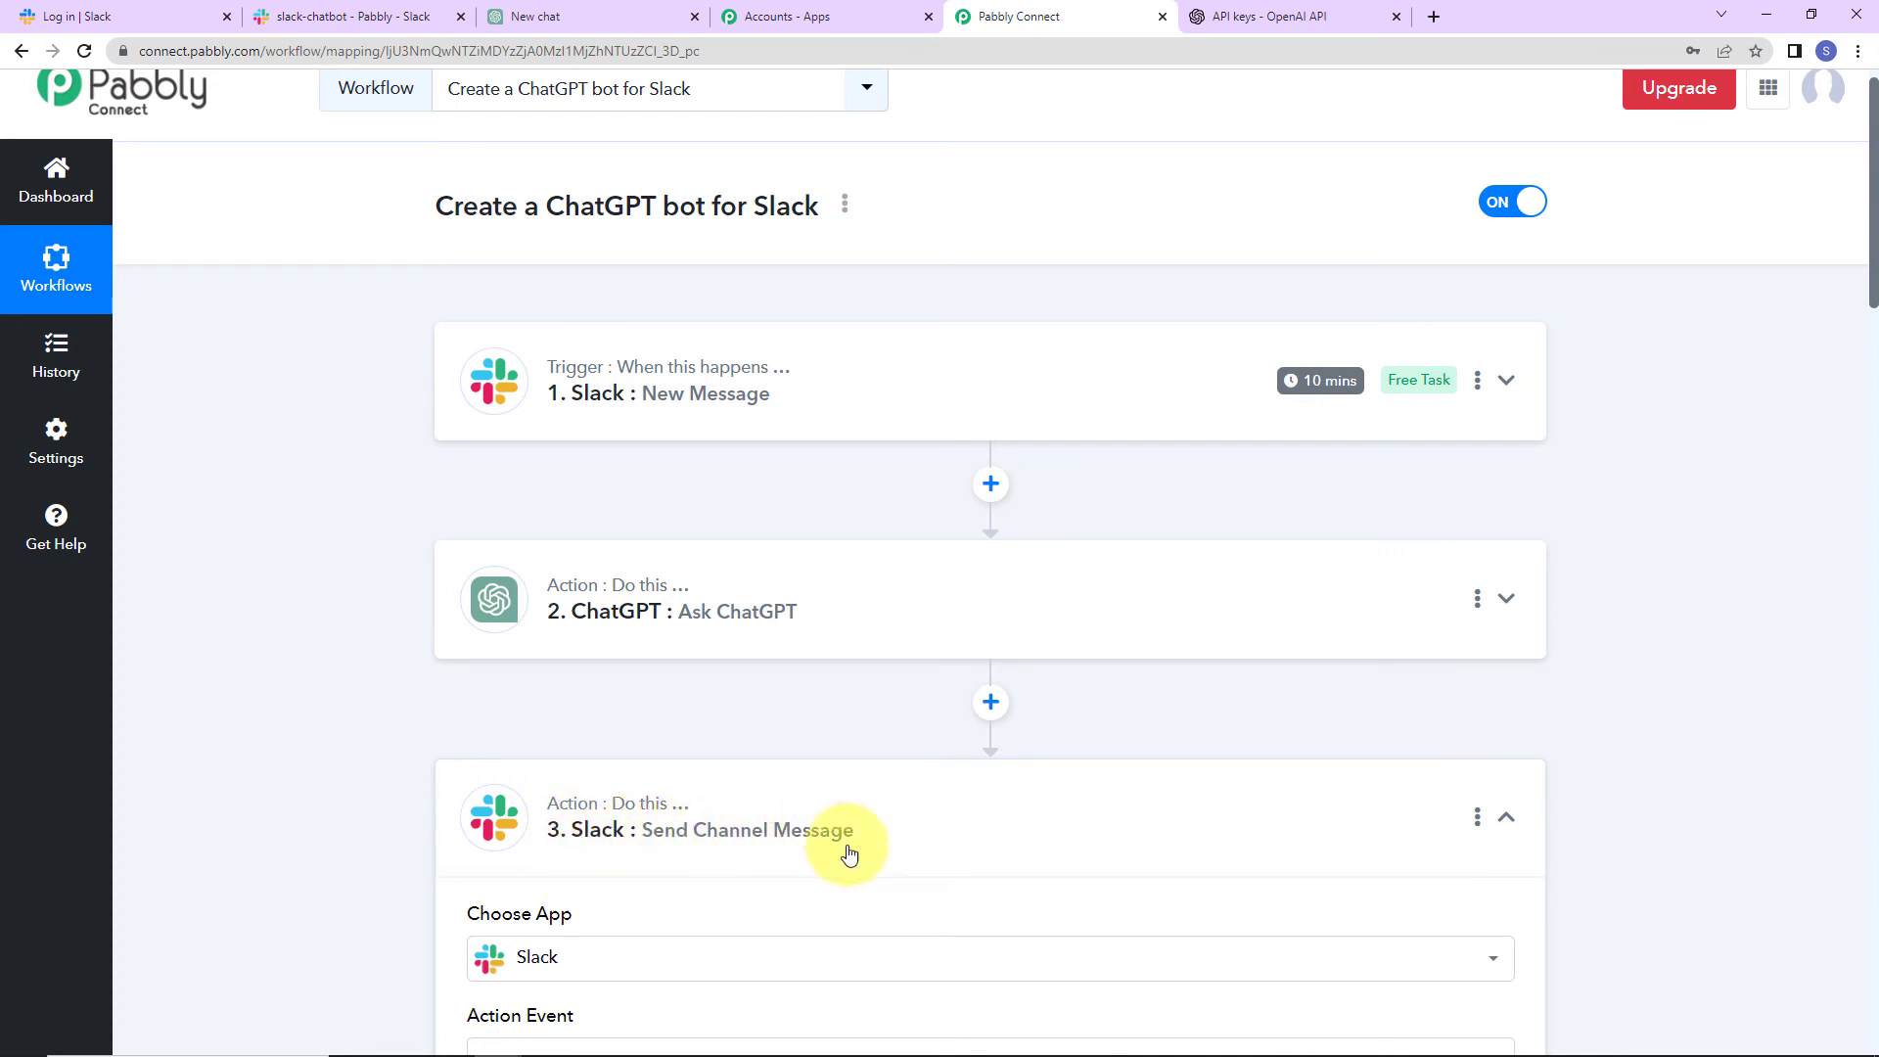
{"action": "left_click", "coordinate": [1505, 816]}
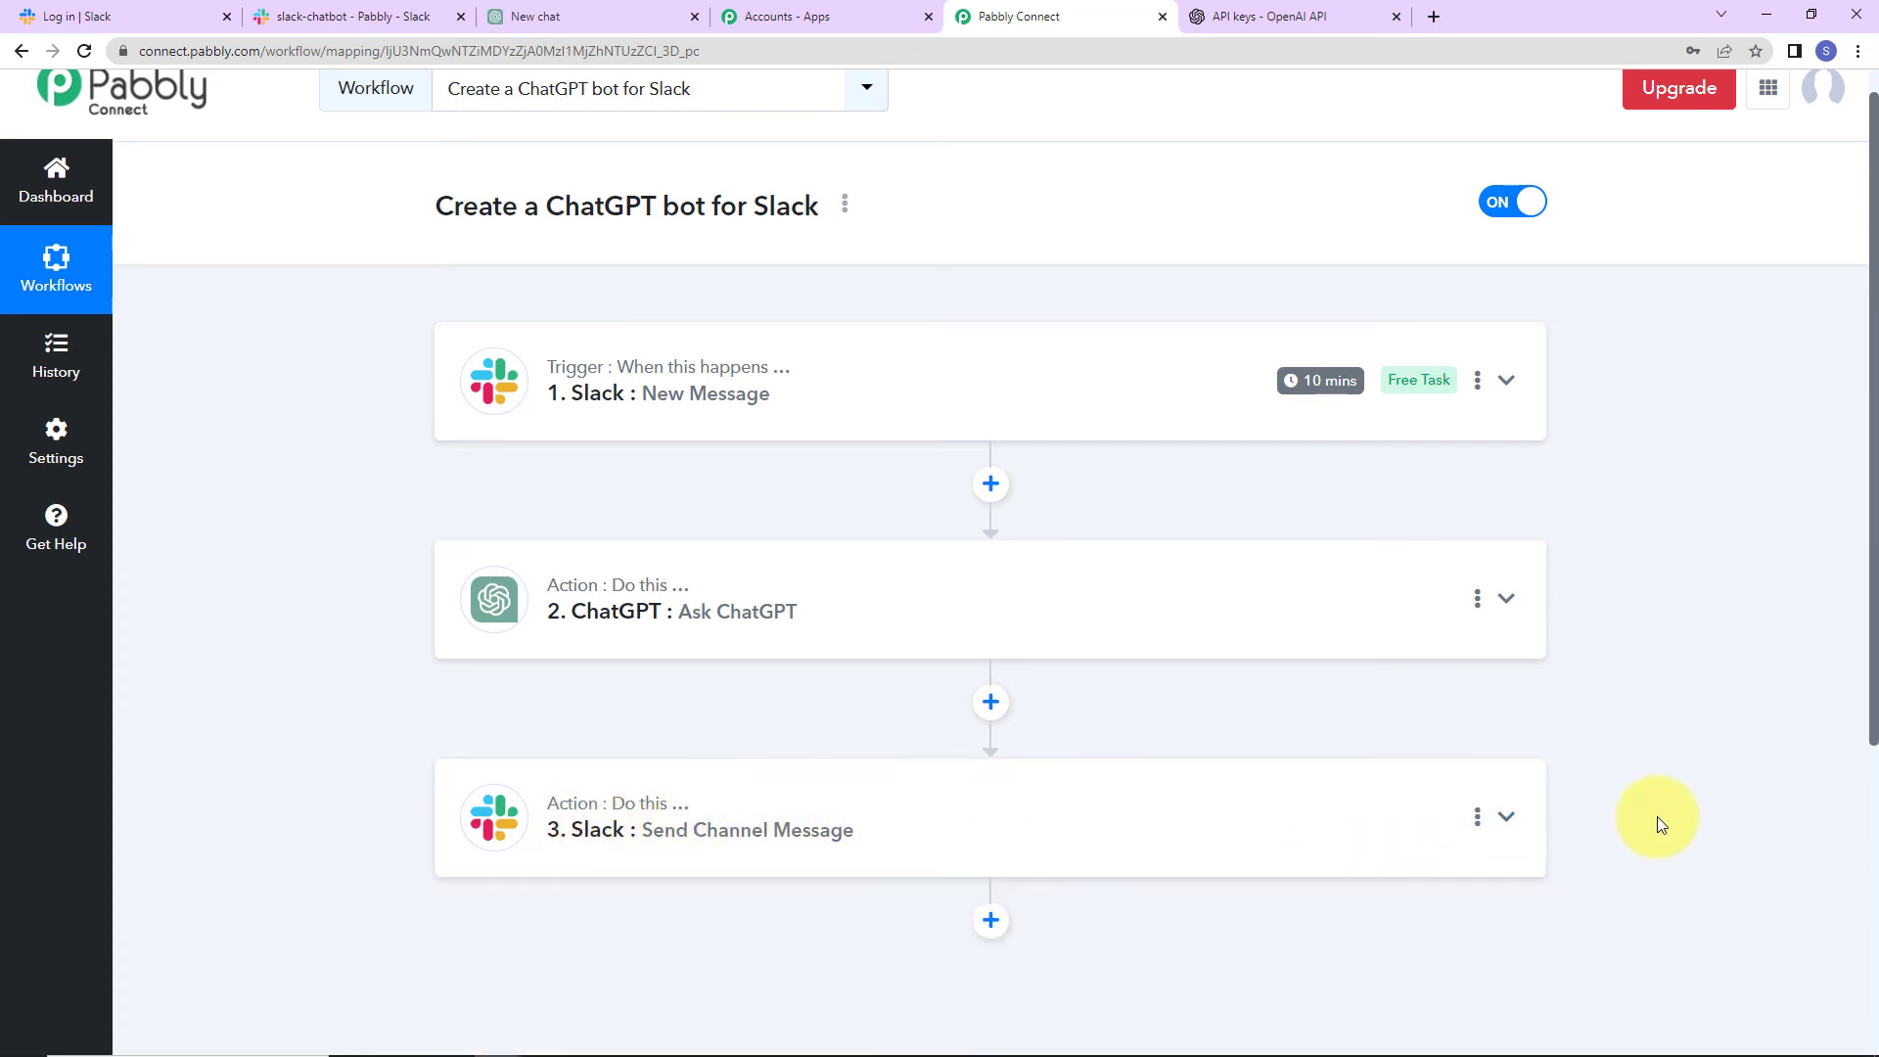